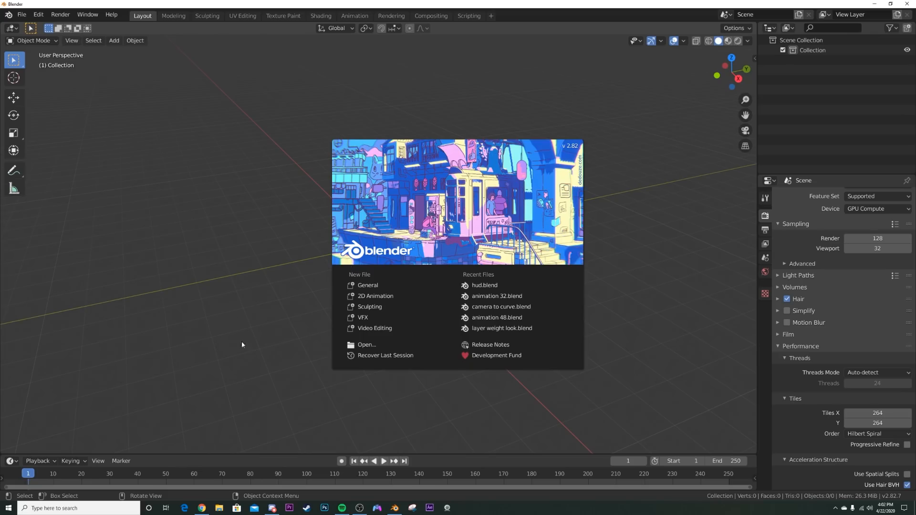
# - Dismiss the splash screen and set the render engine to Eevee
pyautogui.click(226, 289)
pyautogui.scroll(1, 837, 248)
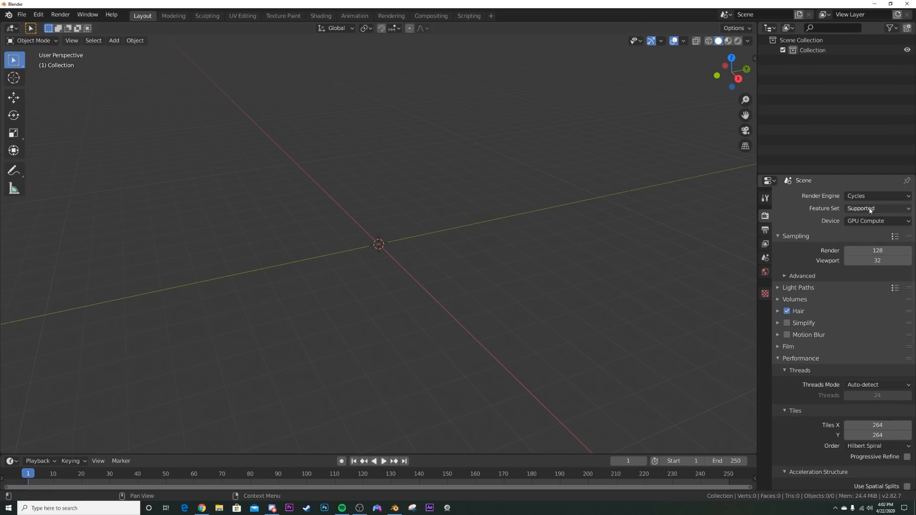
pyautogui.click(854, 196)
pyautogui.click(853, 208)
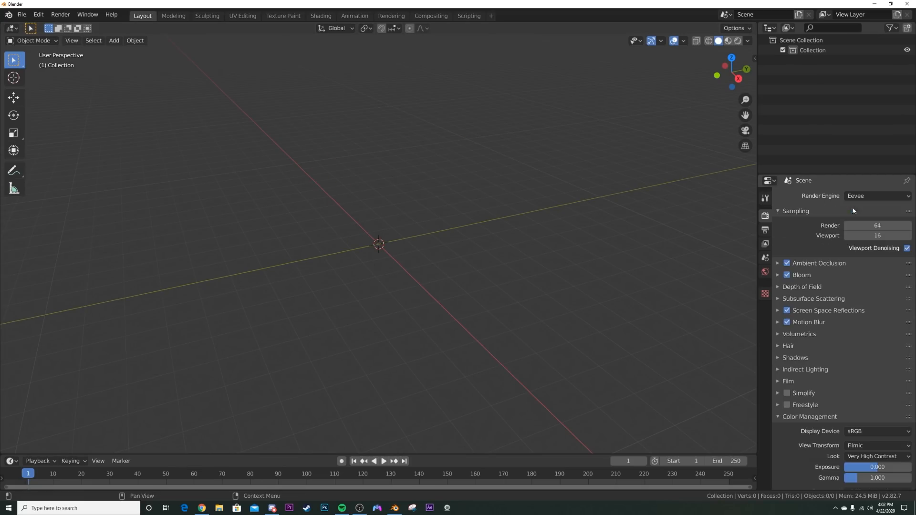
# - Add a text object to the empty scene
pyautogui.moveTo(401, 239); pyautogui.dragTo(467, 249, button='middle')
pyautogui.hotkey('shift', 'a')
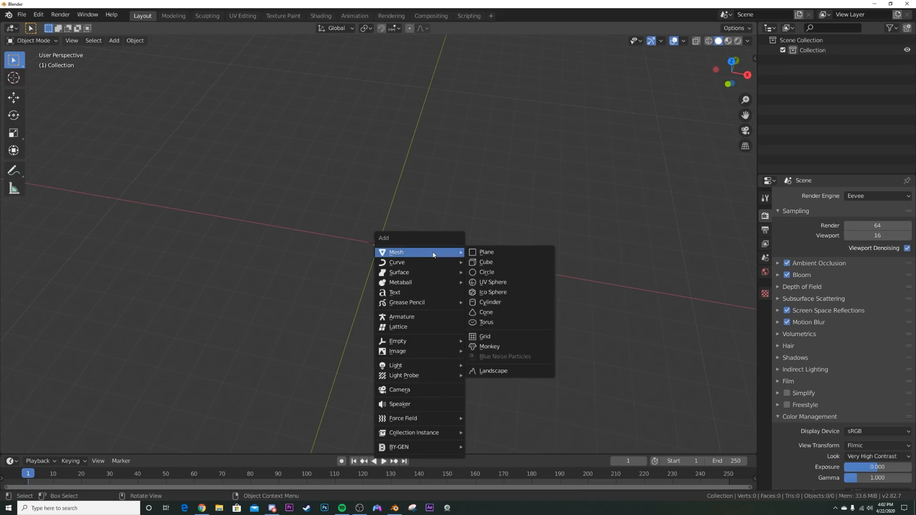
pyautogui.click(410, 292)
pyautogui.moveTo(424, 299)
pyautogui.mouseDown(button='middle')
pyautogui.moveTo(375, 291)
pyautogui.moveTo(440, 298)
pyautogui.mouseUp(button='middle')
pyautogui.scroll(3, 420, 286)
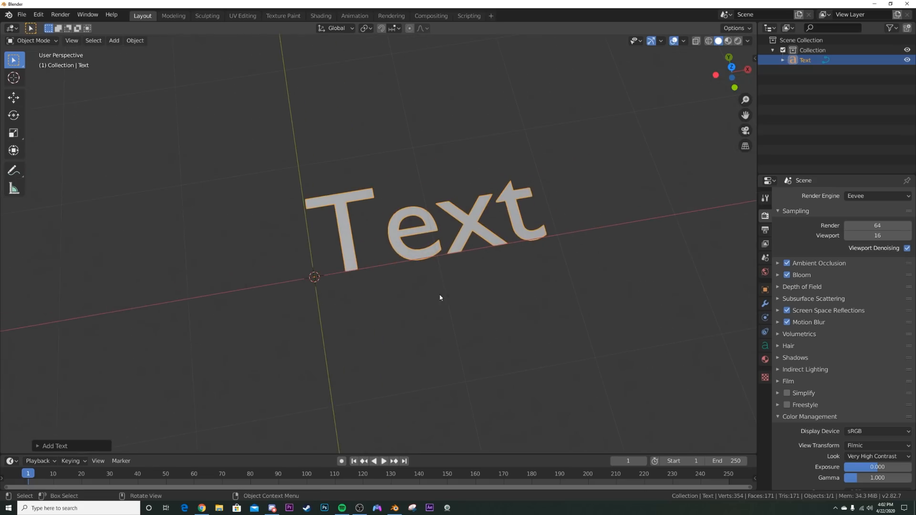
# - Set both the horizontal and vertical alignment of the text to Center
pyautogui.click(762, 348)
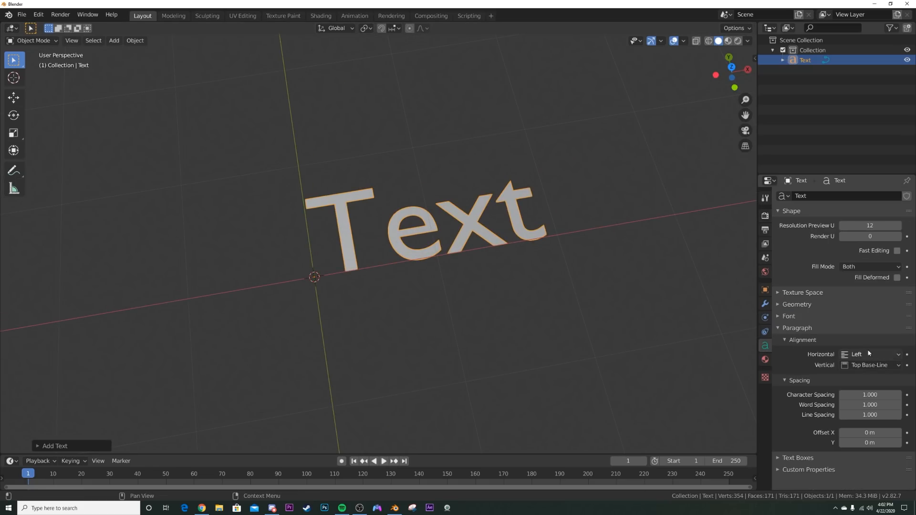
pyautogui.click(892, 355)
pyautogui.click(842, 376)
pyautogui.click(871, 365)
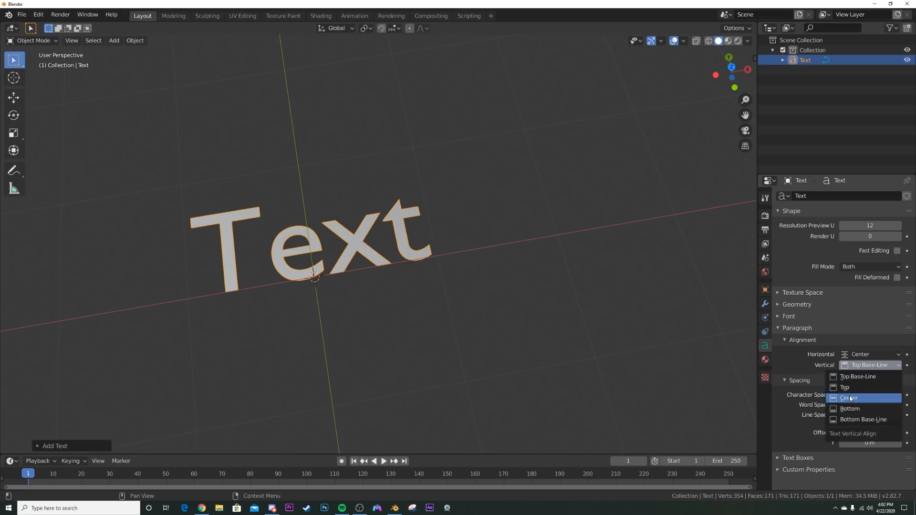
pyautogui.click(854, 399)
# - Replace the default text with "HUD" and return to Object Mode
pyautogui.press('Tab')
pyautogui.press('BackSpace')
pyautogui.press('BackSpace')
pyautogui.press('BackSpace')
pyautogui.press('BackSpace')
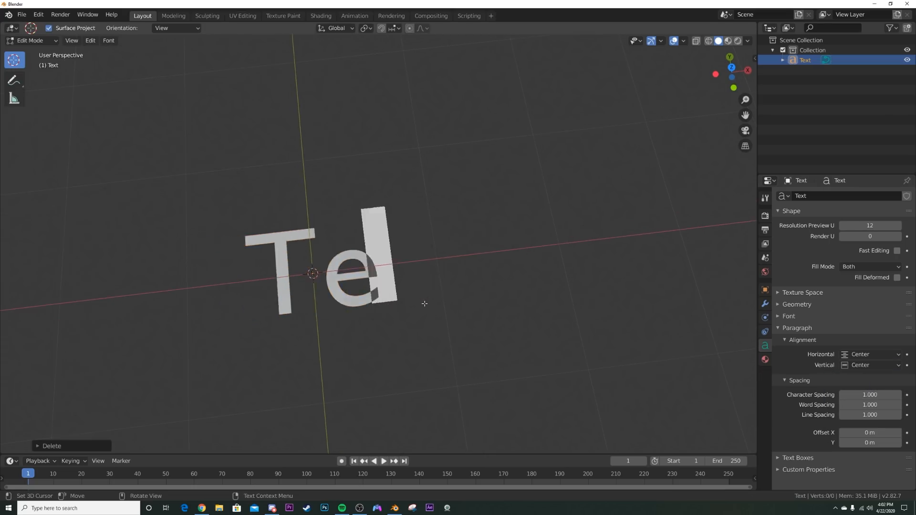
pyautogui.write('HUD')
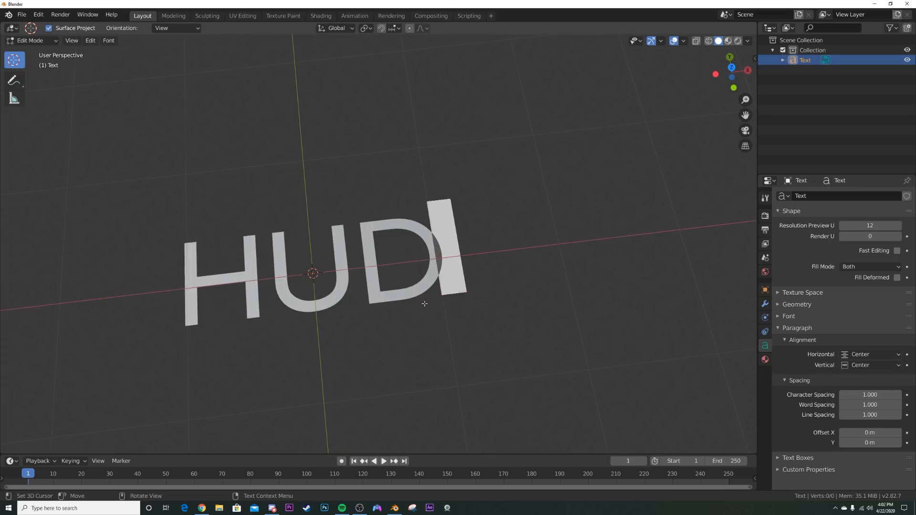
pyautogui.press('Tab')
# - Thicken the HUD text with a geometry offset of 0.024 m and an extrusion of 0.046 m
pyautogui.moveTo(420, 300); pyautogui.dragTo(308, 287, button='middle')
pyautogui.scroll(3, 520, 288)
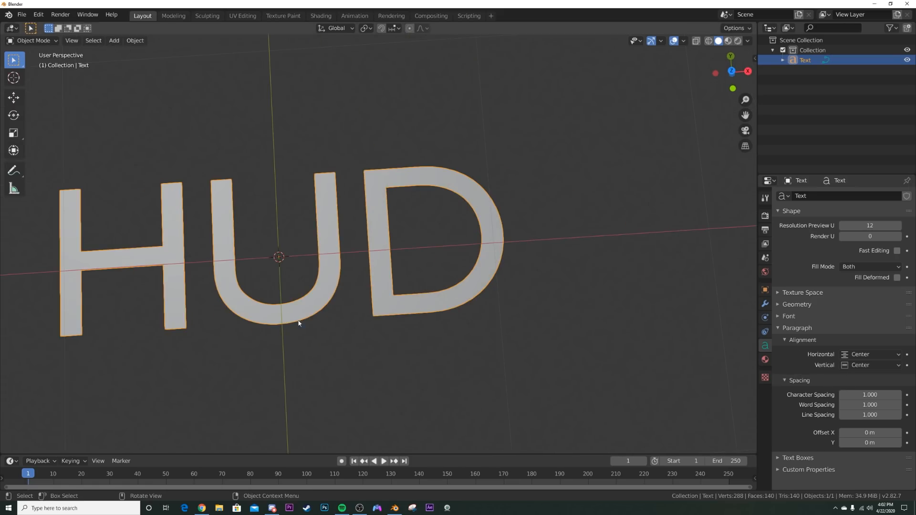
pyautogui.click(803, 306)
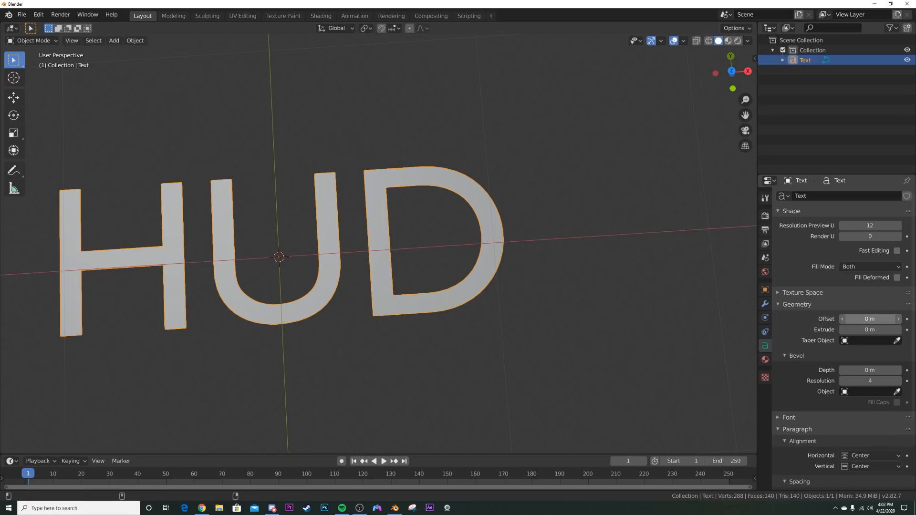
pyautogui.moveTo(869, 319); pyautogui.dragTo(889, 319)
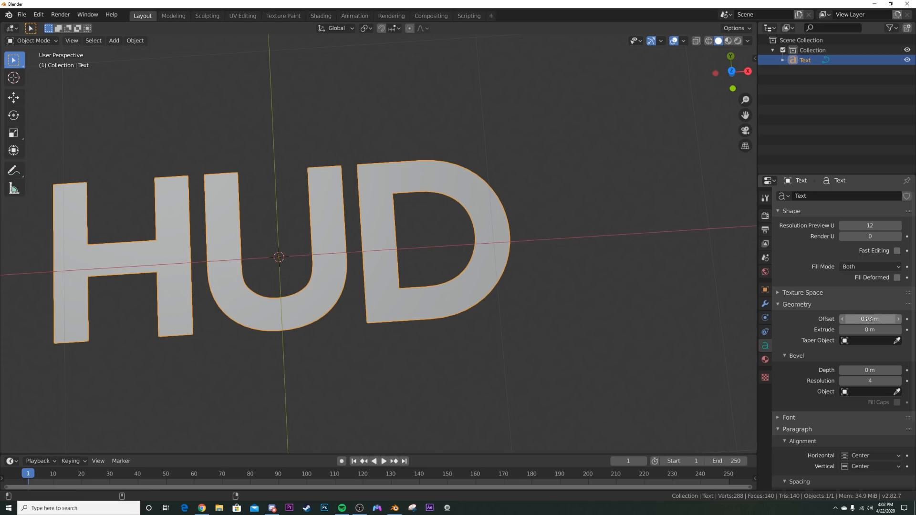
pyautogui.moveTo(482, 305); pyautogui.dragTo(444, 283, button='middle')
pyautogui.moveTo(870, 329); pyautogui.dragTo(891, 329)
pyautogui.moveTo(373, 348); pyautogui.dragTo(377, 309, button='middle')
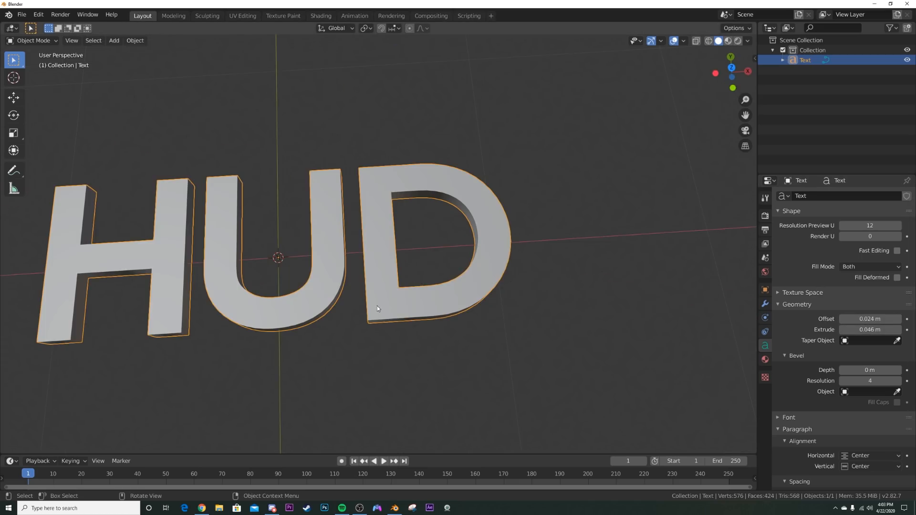
# - Duplicate the HUD text in place and set the copy's offset to 0.043 m and extrusion to 0.062 m
pyautogui.hotkey('shift', 'd')
pyautogui.press('Escape')
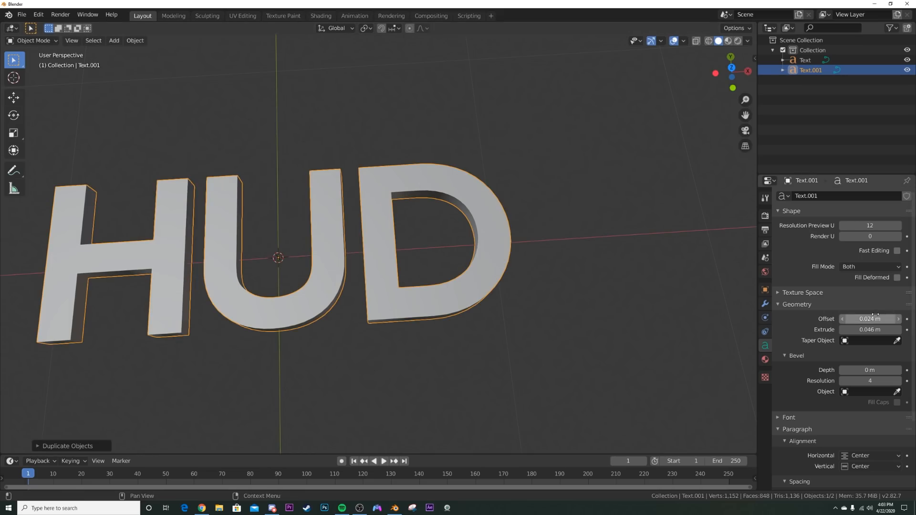
pyautogui.moveTo(870, 319); pyautogui.dragTo(885, 329)
pyautogui.moveTo(362, 248); pyautogui.dragTo(374, 236, button='middle')
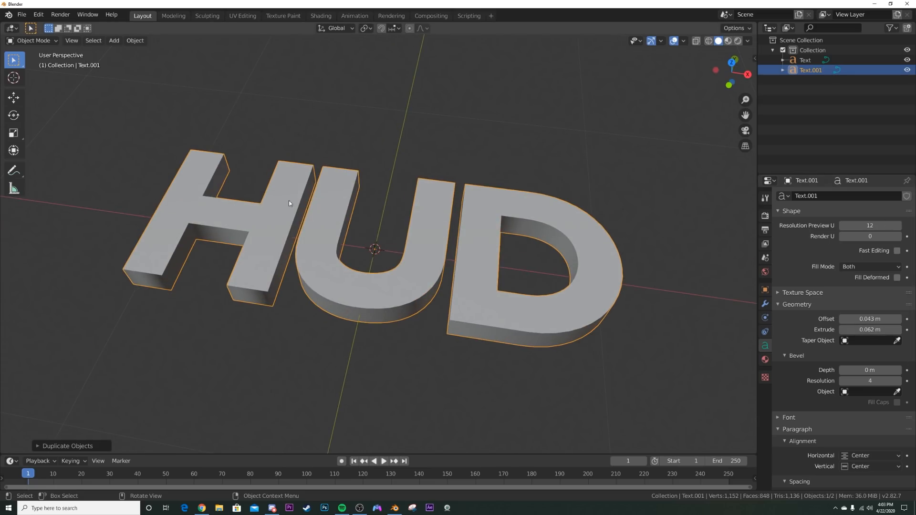
# - Convert both the larger and the smaller HUD text objects to meshes
pyautogui.rightClick(578, 212)
pyautogui.click(575, 235)
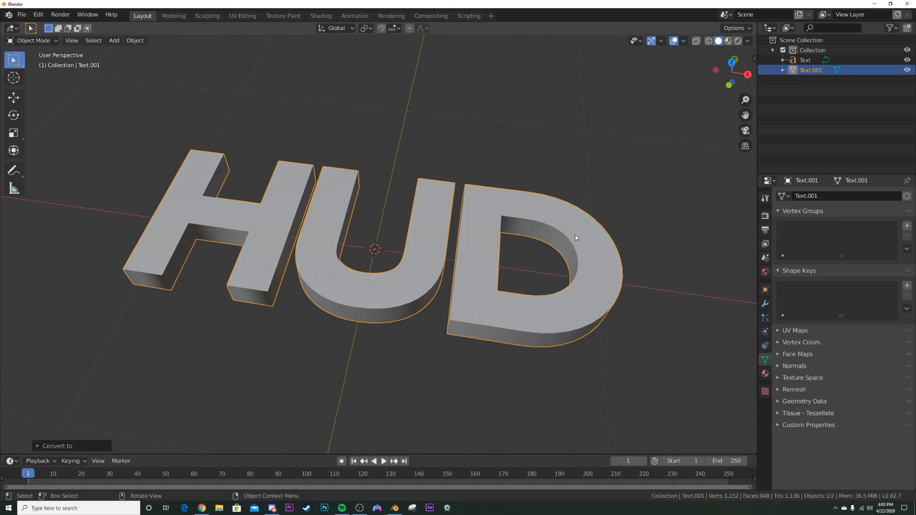
pyautogui.click(811, 63)
pyautogui.rightClick(606, 161)
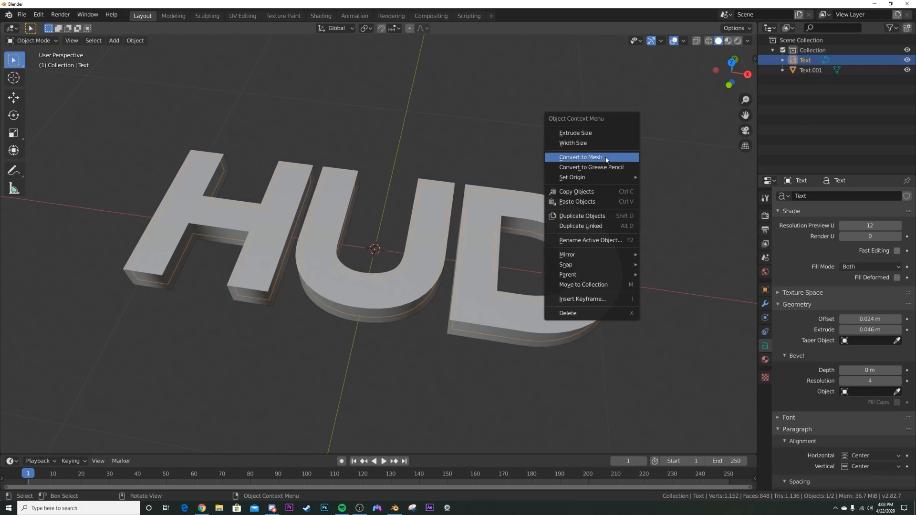
pyautogui.click(606, 160)
# - Examine the larger HUD mesh's topology in wireframe display, comparing it with the solid view
pyautogui.click(482, 267)
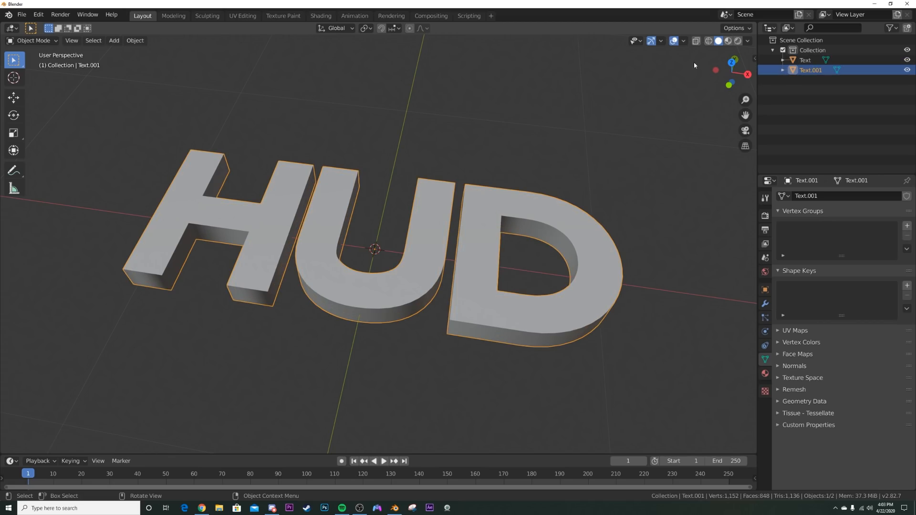
pyautogui.click(708, 41)
pyautogui.moveTo(333, 239)
pyautogui.mouseDown(button='middle')
pyautogui.moveTo(312, 304)
pyautogui.moveTo(325, 285)
pyautogui.mouseUp(button='middle')
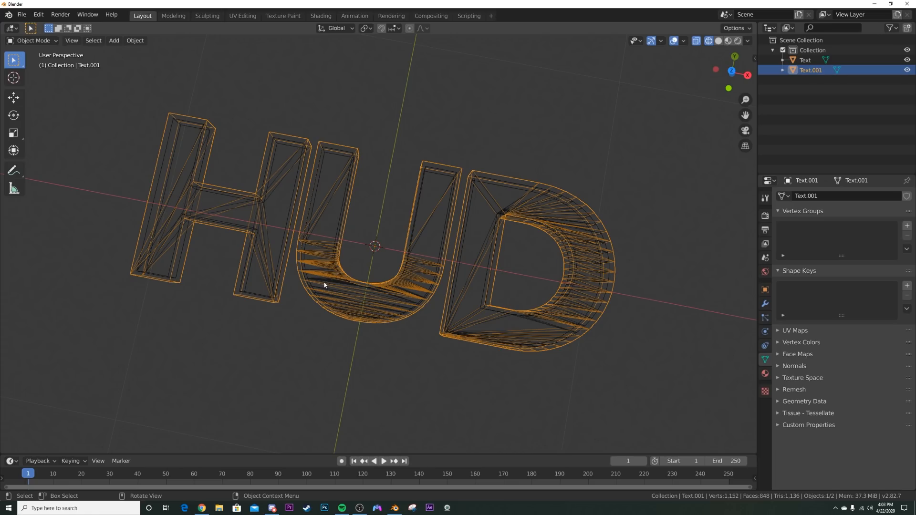
pyautogui.click(718, 41)
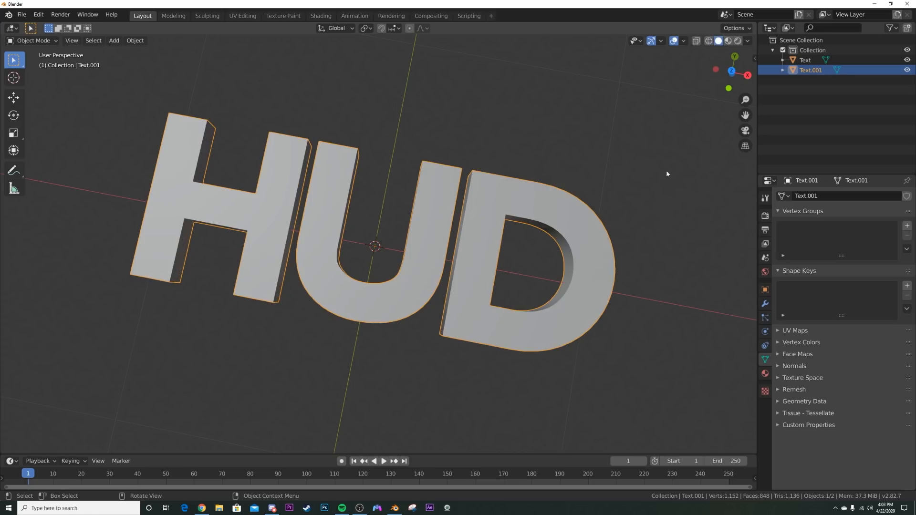
pyautogui.click(709, 41)
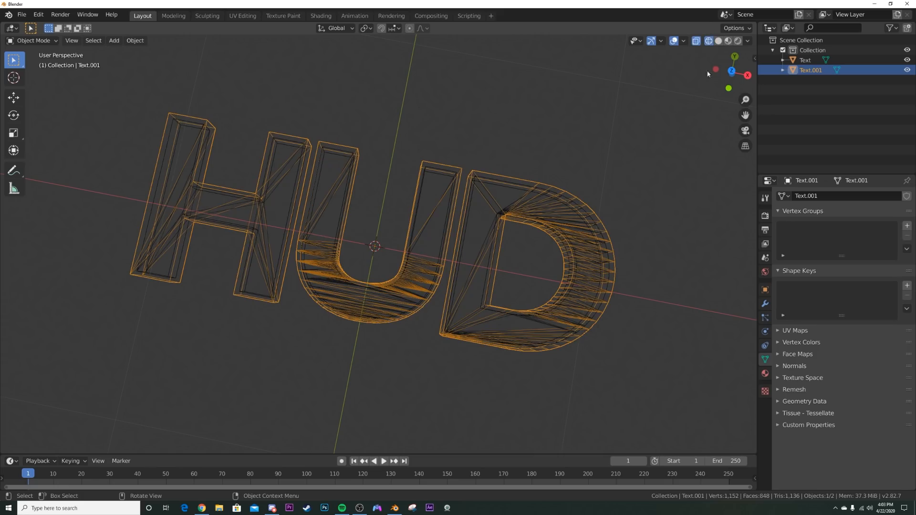
# - Add a Sharp Remesh modifier to the larger HUD with octree depth 6 and Remove Disconnected Pieces off
pyautogui.click(765, 304)
pyautogui.click(832, 196)
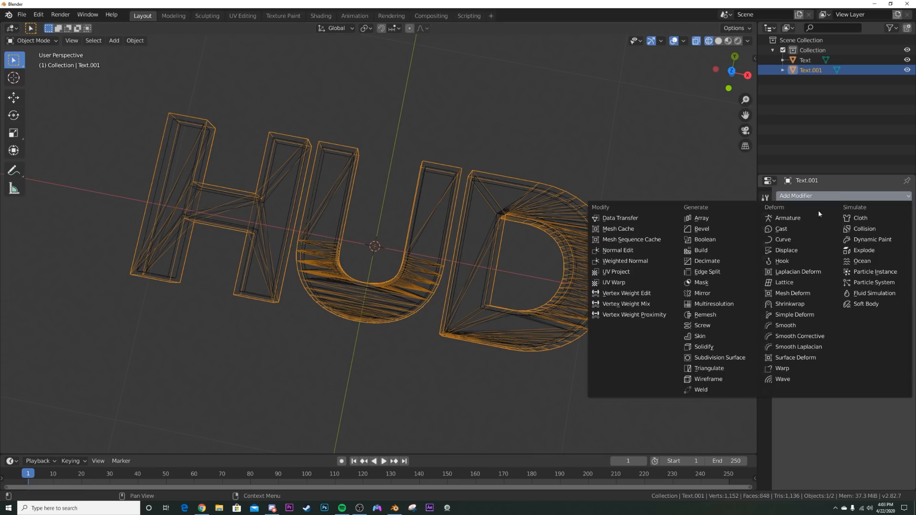
pyautogui.click(700, 315)
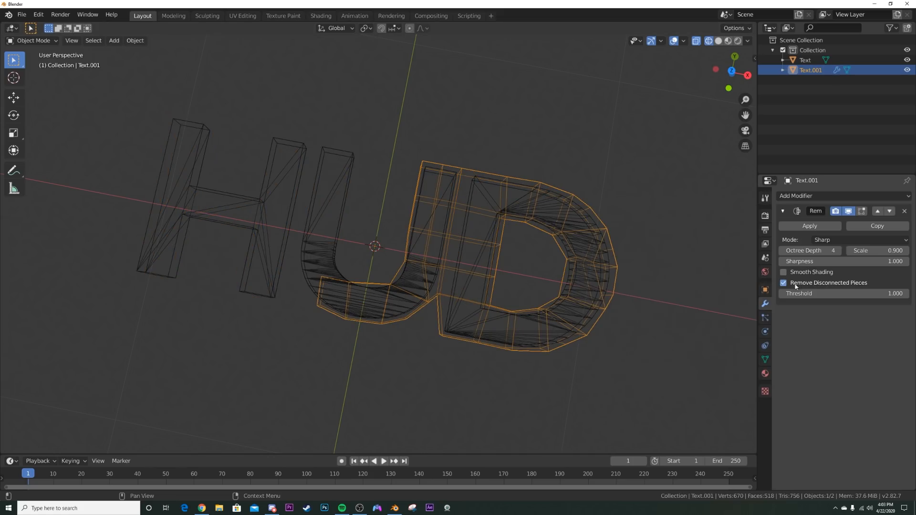
pyautogui.click(783, 284)
pyautogui.click(839, 251)
pyautogui.click(840, 251)
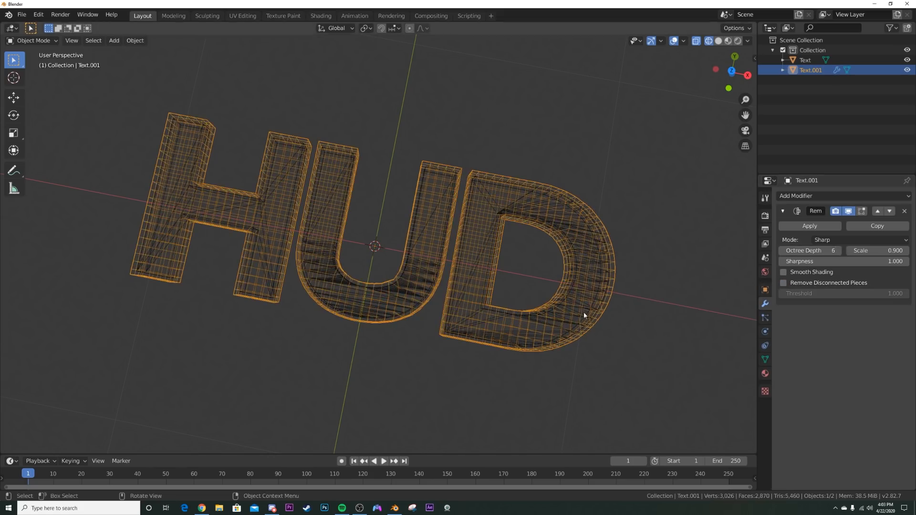
# - Add a Remesh modifier to the smaller inner HUD, disable Remove Disconnected Pieces and raise the octree depth two levels
pyautogui.scroll(3, 487, 332)
pyautogui.click(449, 304)
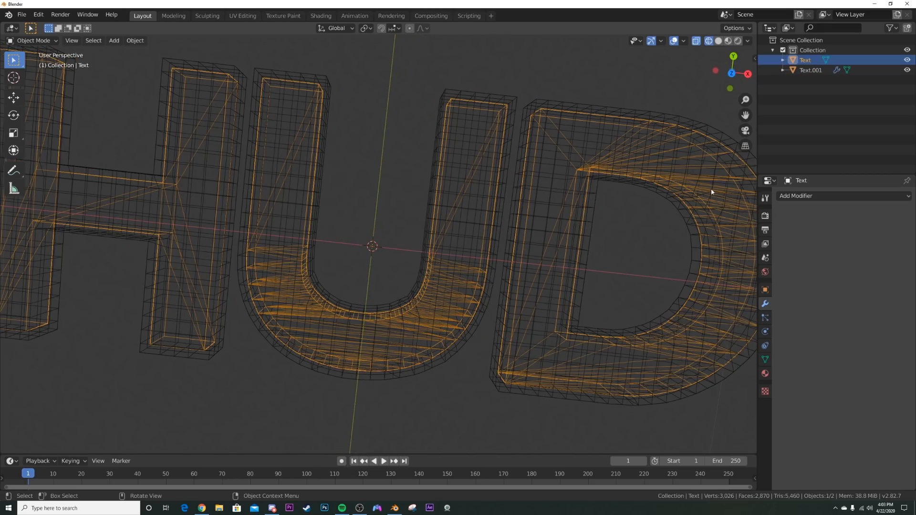
pyautogui.click(811, 196)
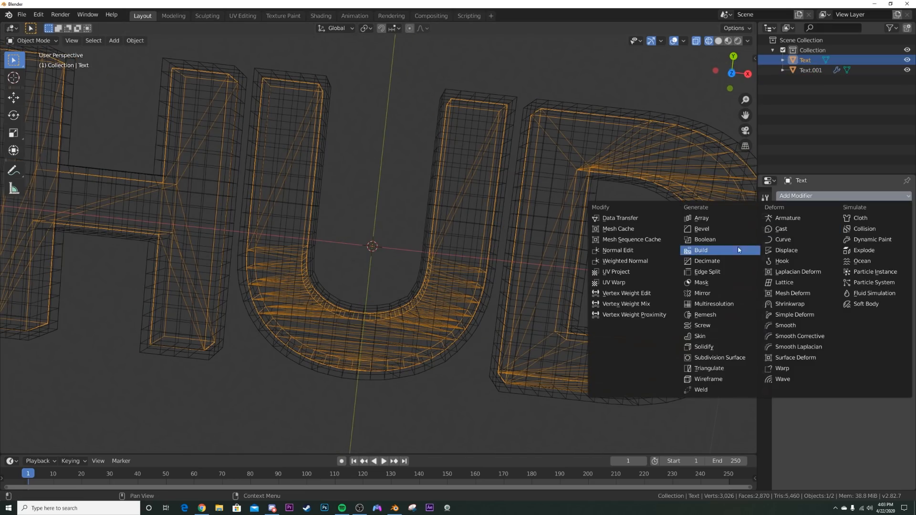
pyautogui.click(705, 314)
pyautogui.click(784, 283)
pyautogui.click(839, 250)
pyautogui.click(839, 251)
# - Apply the Remesh modifiers on both HUD meshes and return the viewport to solid shading
pyautogui.moveTo(419, 210); pyautogui.dragTo(614, 239, button='middle')
pyautogui.click(810, 225)
pyautogui.click(811, 70)
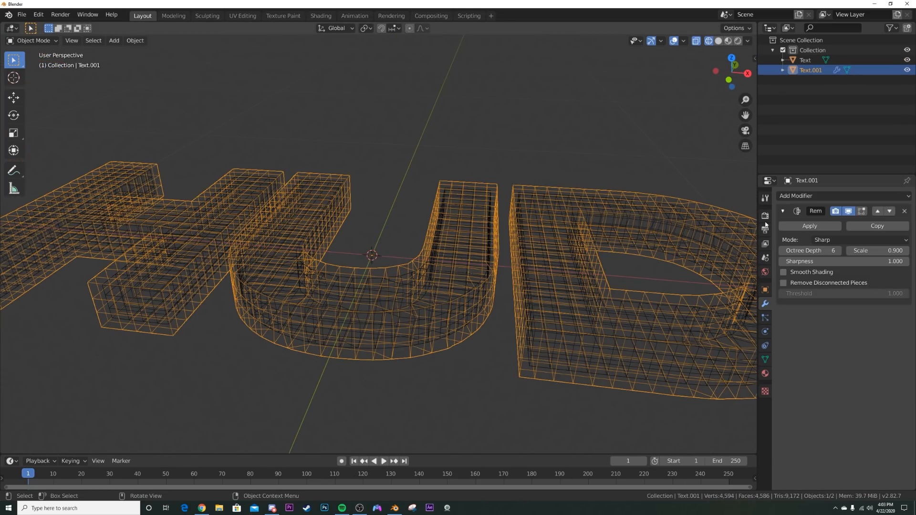
pyautogui.click(804, 226)
pyautogui.moveTo(415, 258)
pyautogui.mouseDown(button='middle')
pyautogui.moveTo(411, 282)
pyautogui.moveTo(401, 254)
pyautogui.mouseUp(button='middle')
pyautogui.press('Tab')
pyautogui.press('Tab')
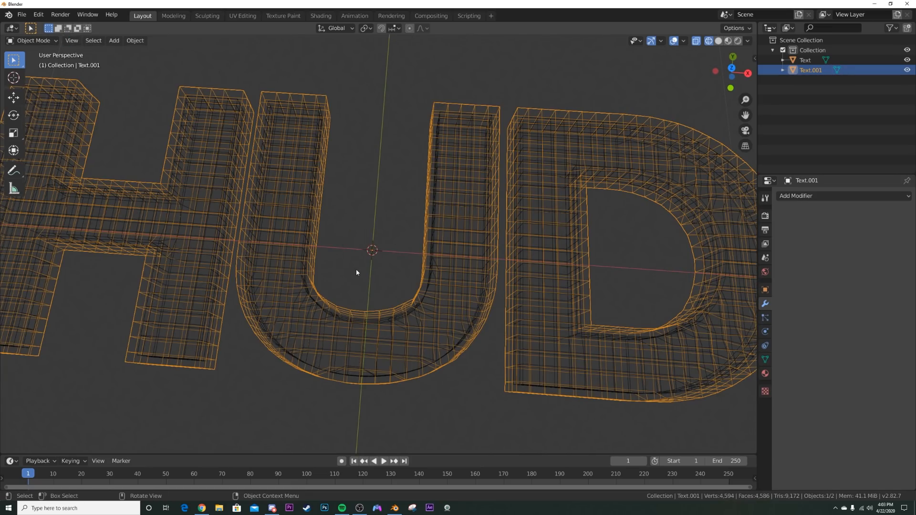
pyautogui.scroll(-2, 405, 186)
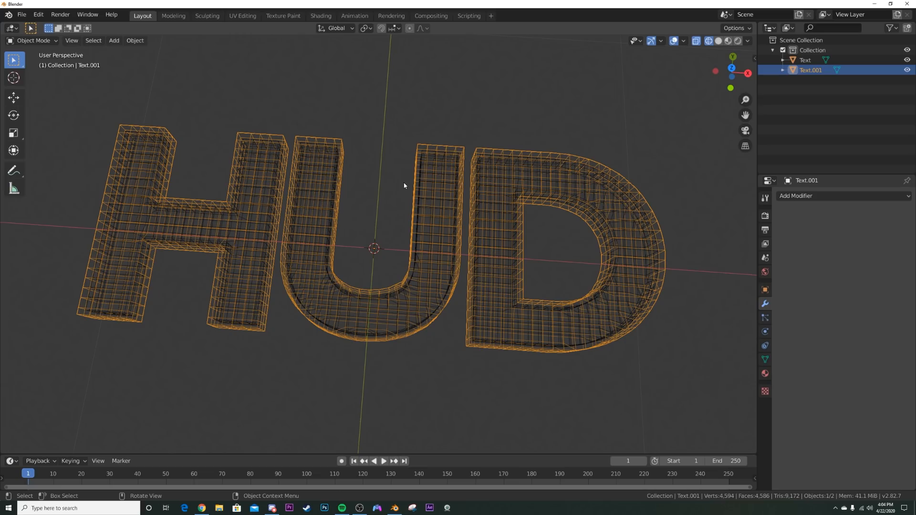
pyautogui.click(718, 40)
# - Try a Wireframe modifier with 0.0076 m thickness on the larger HUD mesh and remove it
pyautogui.click(830, 197)
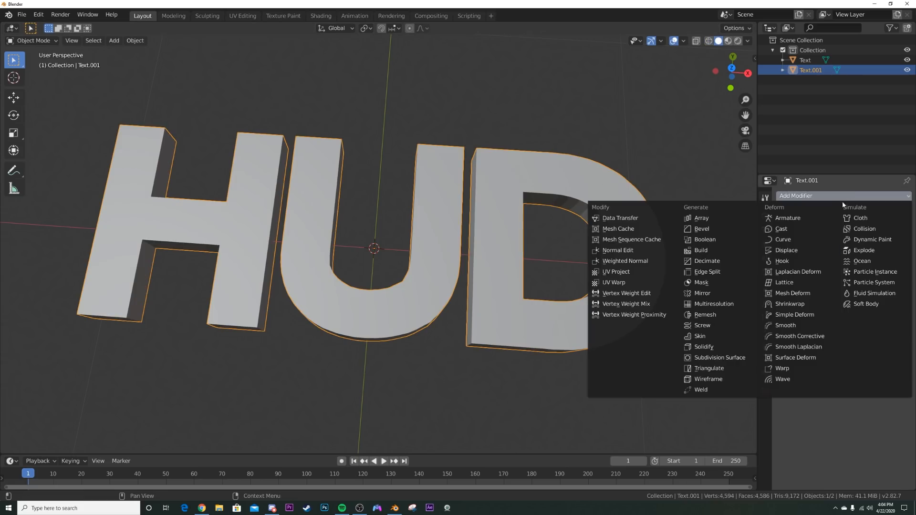
pyautogui.click(735, 374)
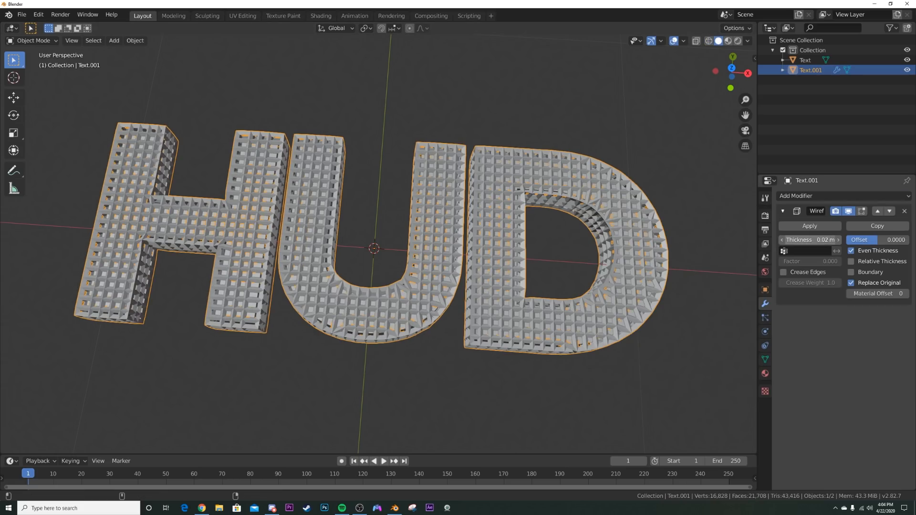
pyautogui.moveTo(820, 239)
pyautogui.mouseDown()
pyautogui.moveTo(811, 239)
pyautogui.moveTo(820, 239)
pyautogui.mouseUp()
pyautogui.moveTo(547, 195); pyautogui.dragTo(556, 212, button='middle')
pyautogui.scroll(4, 206, 362)
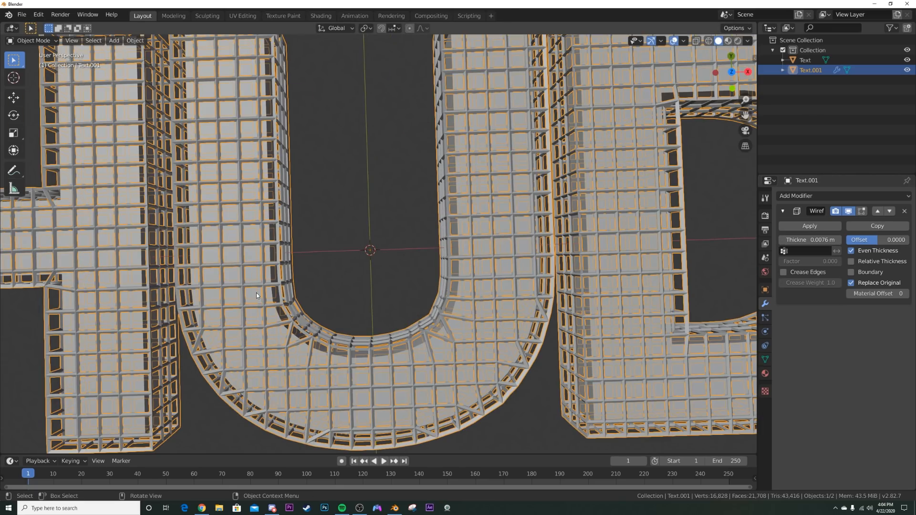
pyautogui.scroll(-2, 265, 306)
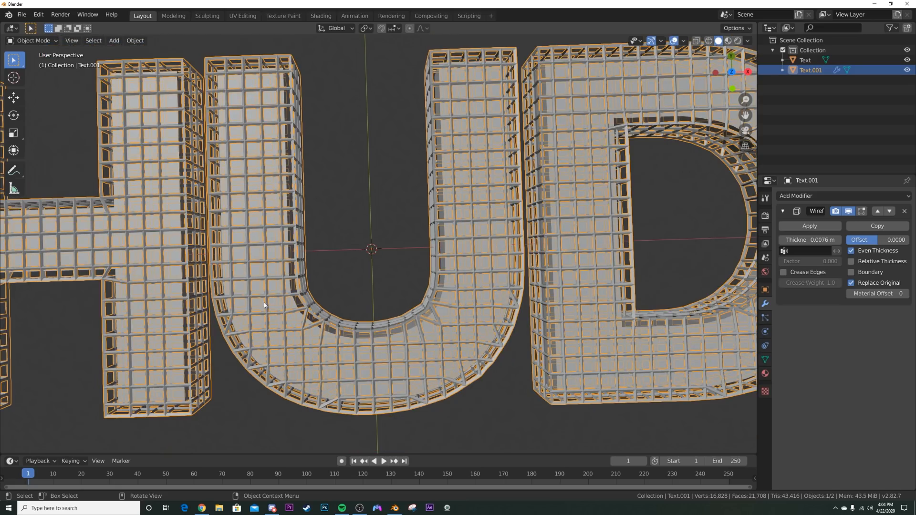
pyautogui.click(905, 211)
pyautogui.scroll(-4, 477, 319)
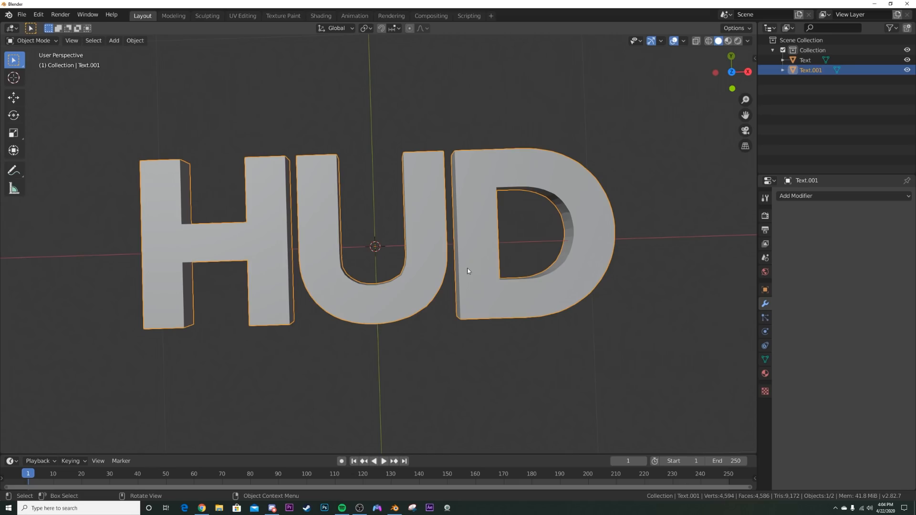
# - Select the whole larger HUD mesh in edit mode, align to the top view and apply Edge Split to all its edges
pyautogui.press('Tab')
pyautogui.press('a')
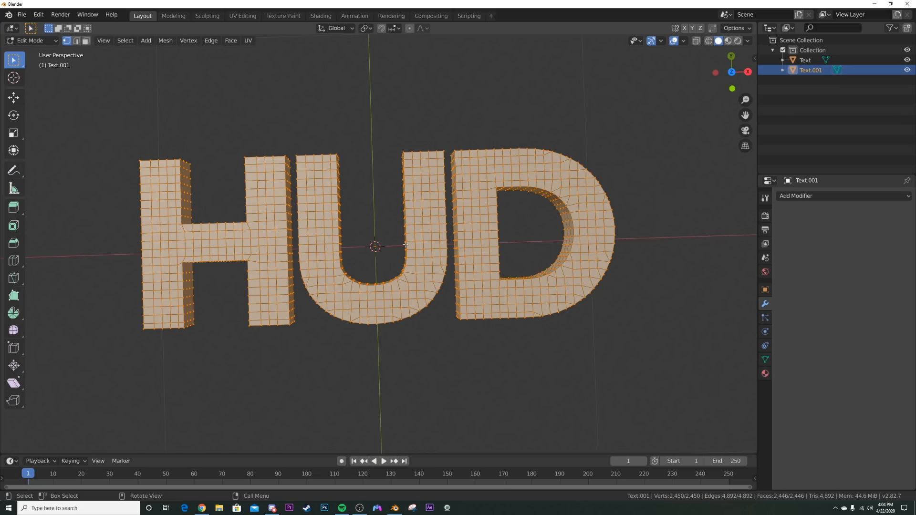
pyautogui.press('`')
pyautogui.click(420, 192)
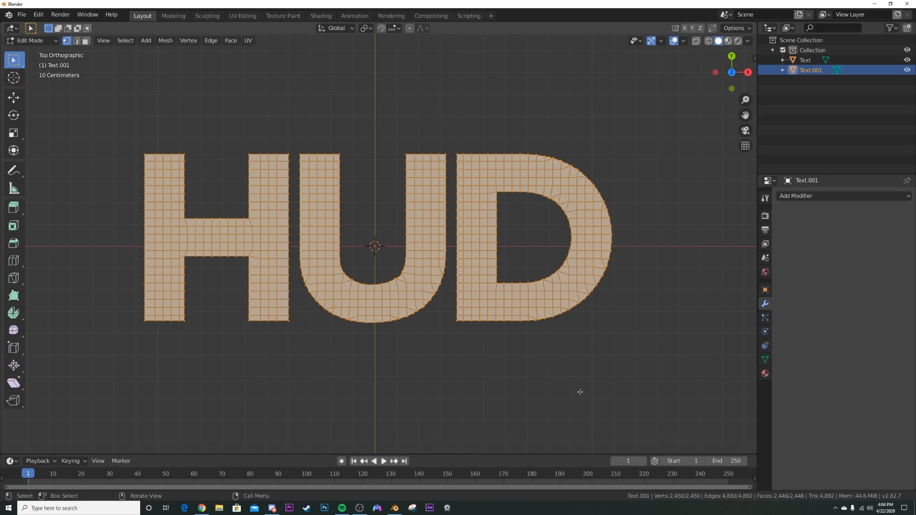
pyautogui.press('F3')
pyautogui.write('edg')
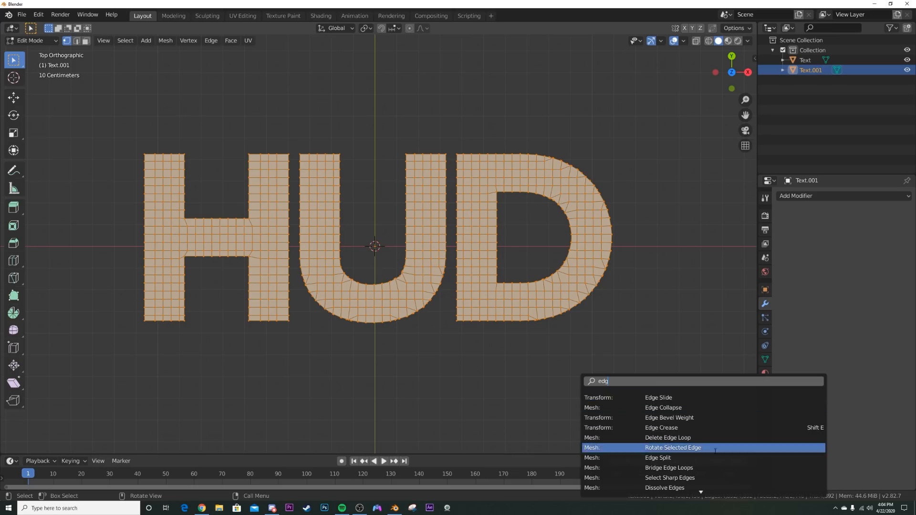
pyautogui.click(714, 449)
pyautogui.hotkey('ctrl', 'z')
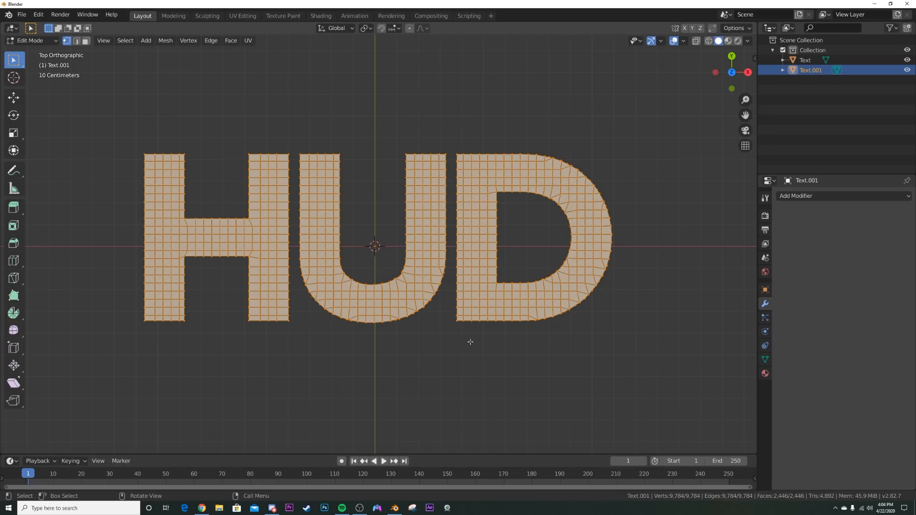
# - Unwrap the larger HUD mesh with Project From View from the top and show its layout in the UV Editing workspace
pyautogui.press('u')
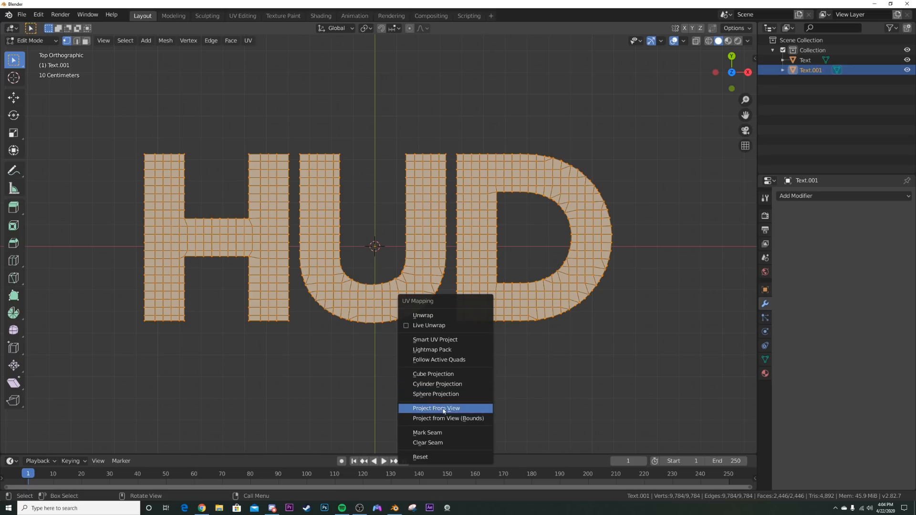
pyautogui.click(443, 409)
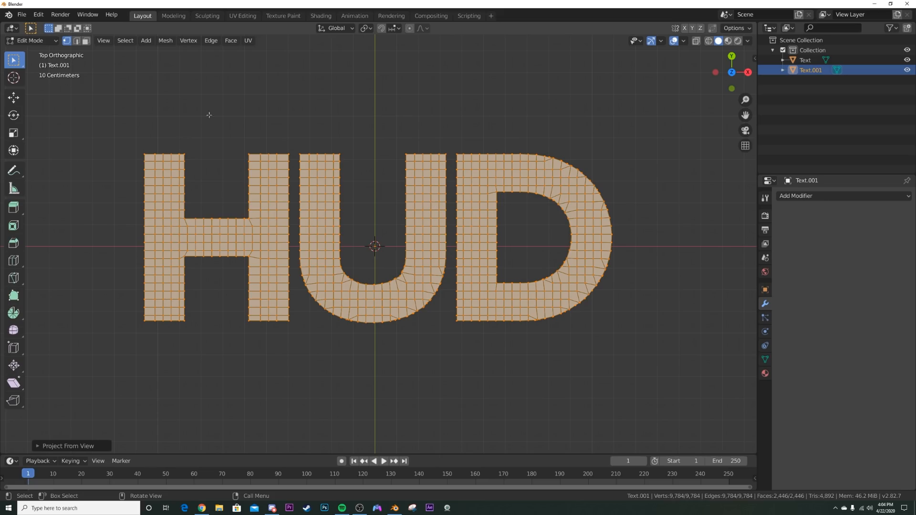
pyautogui.click(242, 16)
pyautogui.press('KP_Decimal')
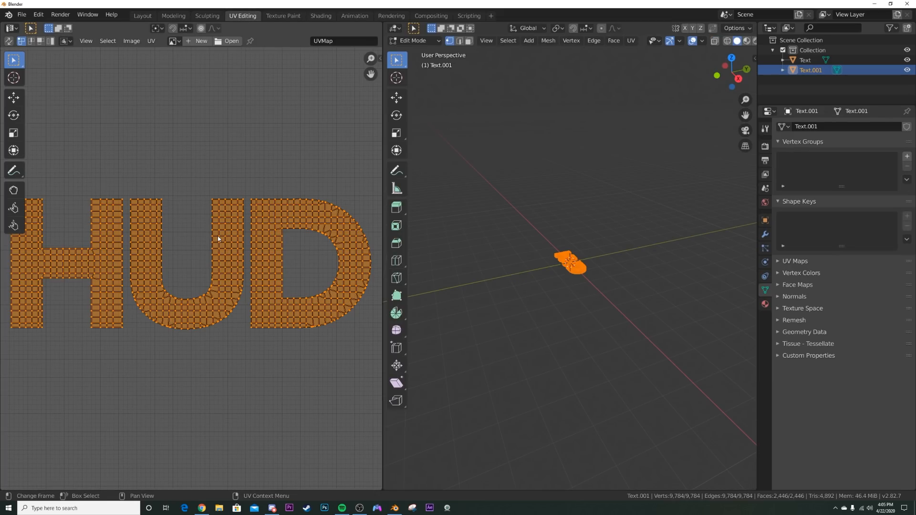
pyautogui.scroll(-1, 217, 236)
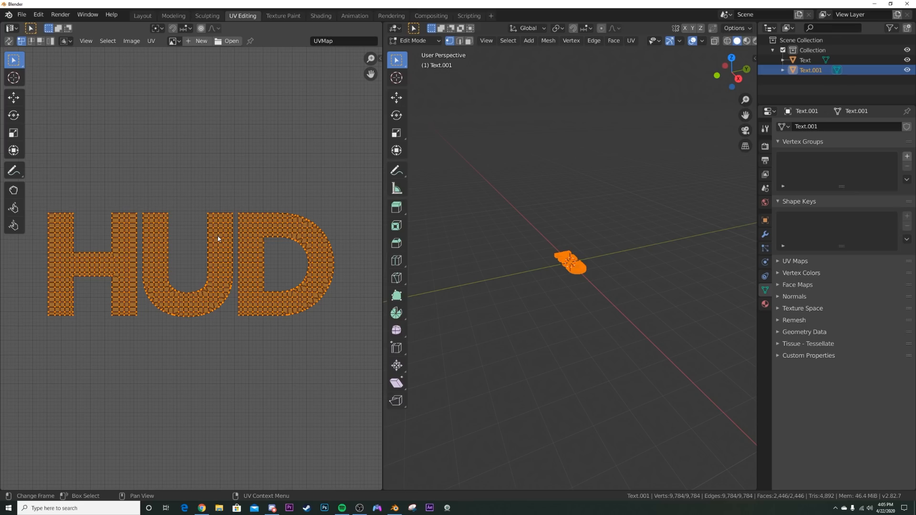
pyautogui.scroll(1, 217, 237)
pyautogui.scroll(2, 228, 259)
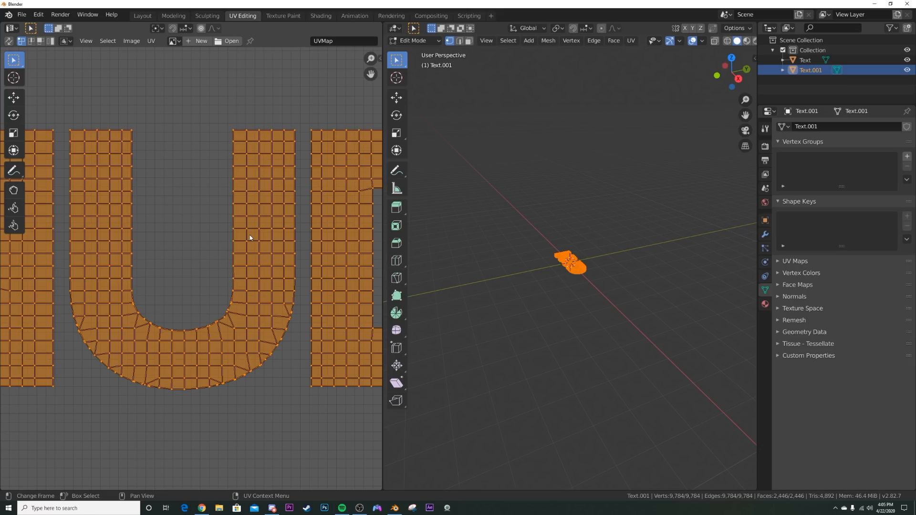
# - Set the UV pivot to Individual Origins and scale all UV faces to 0 so each collapses to a point
pyautogui.click(158, 29)
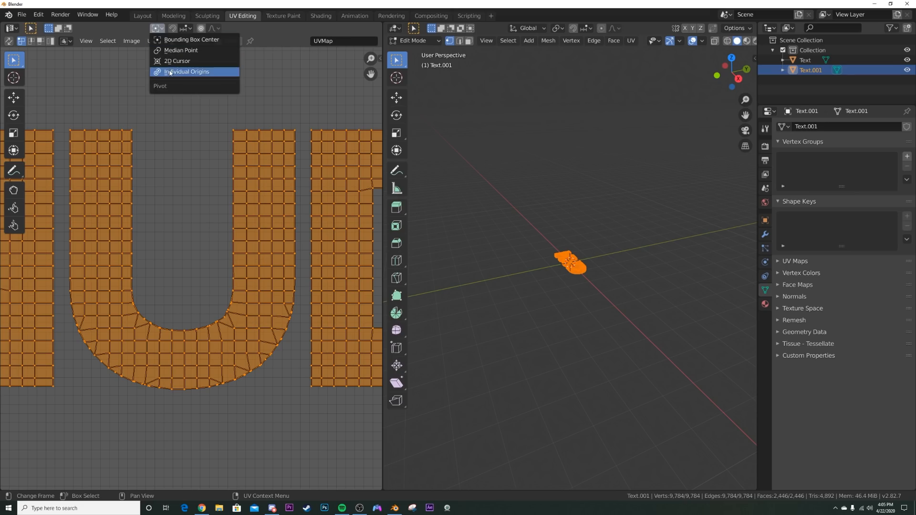
pyautogui.click(190, 72)
pyautogui.press('s')
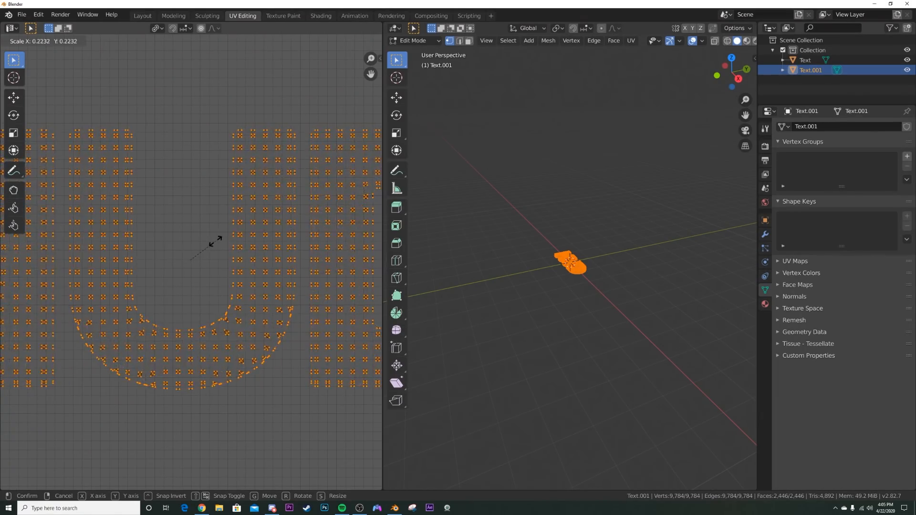
pyautogui.rightClick(256, 214)
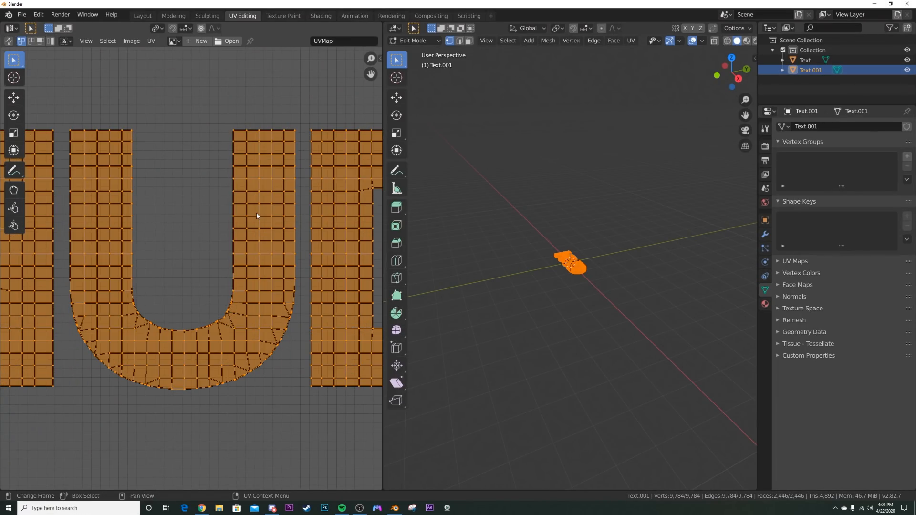
pyautogui.press('s')
pyautogui.press('0')
pyautogui.press('Return')
pyautogui.scroll(-4, 256, 212)
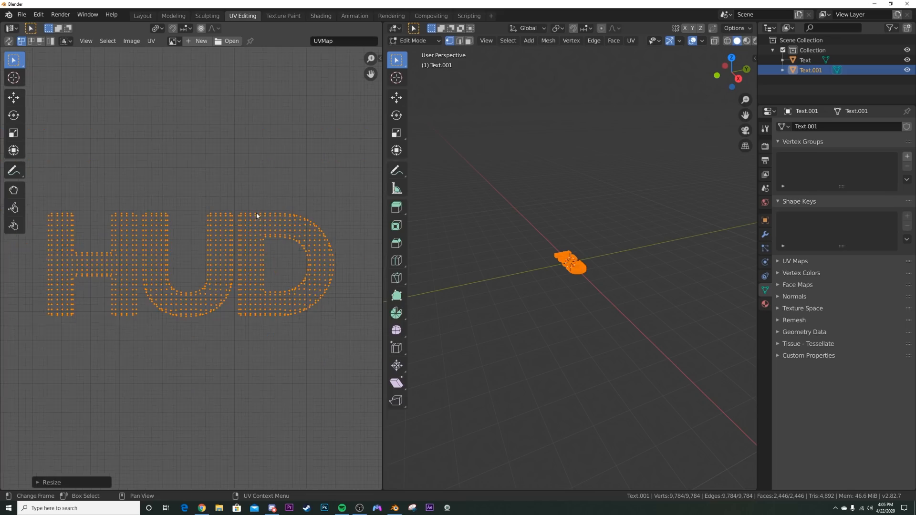
pyautogui.scroll(5, 227, 265)
# - Switch to the Shading workspace and preview the HUD text up close in rendered shading
pyautogui.click(315, 16)
pyautogui.moveTo(469, 212); pyautogui.dragTo(505, 224, button='middle')
pyautogui.scroll(3, 505, 224)
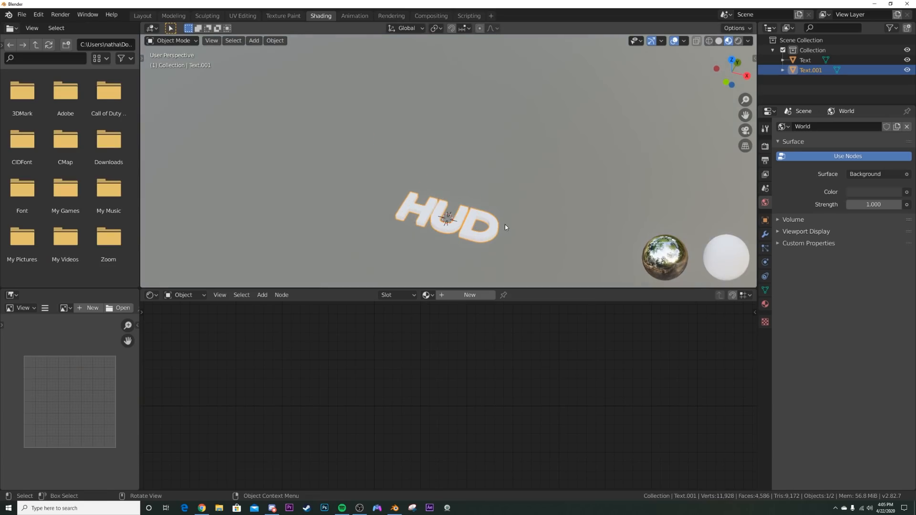
pyautogui.press('KP_Decimal')
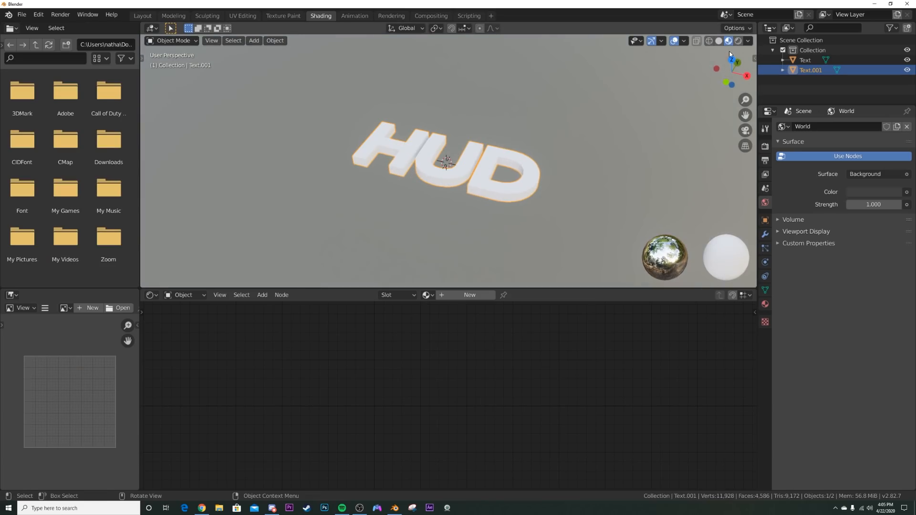
pyautogui.click(738, 41)
pyautogui.moveTo(506, 170); pyautogui.dragTo(451, 223, button='middle')
pyautogui.scroll(6, 453, 224)
pyautogui.scroll(5, 453, 224)
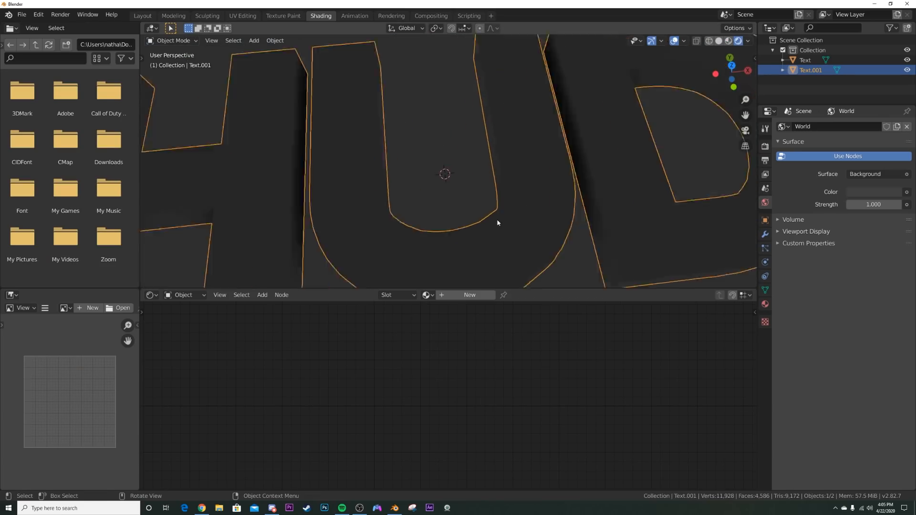
# - Switch to solid shading and add a Wireframe modifier with 0.0026 m thickness to the larger HUD mesh
pyautogui.click(719, 40)
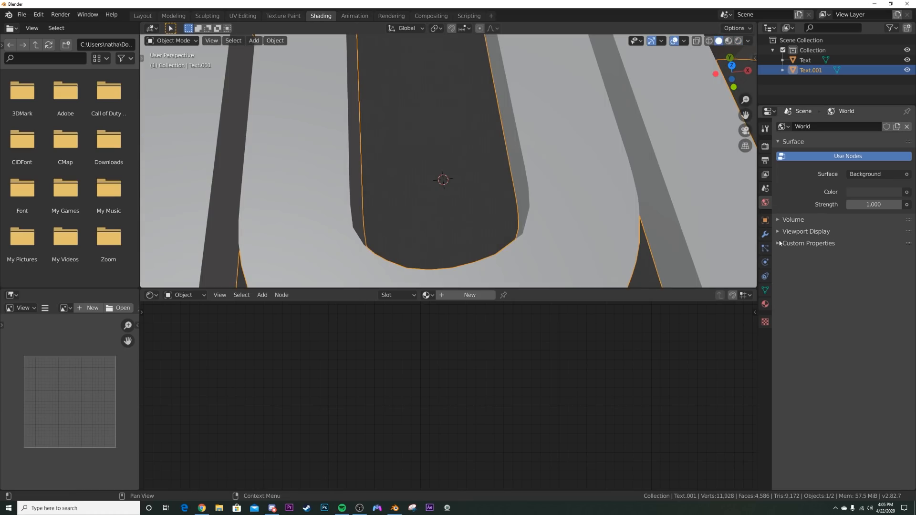
pyautogui.click(764, 234)
pyautogui.click(833, 127)
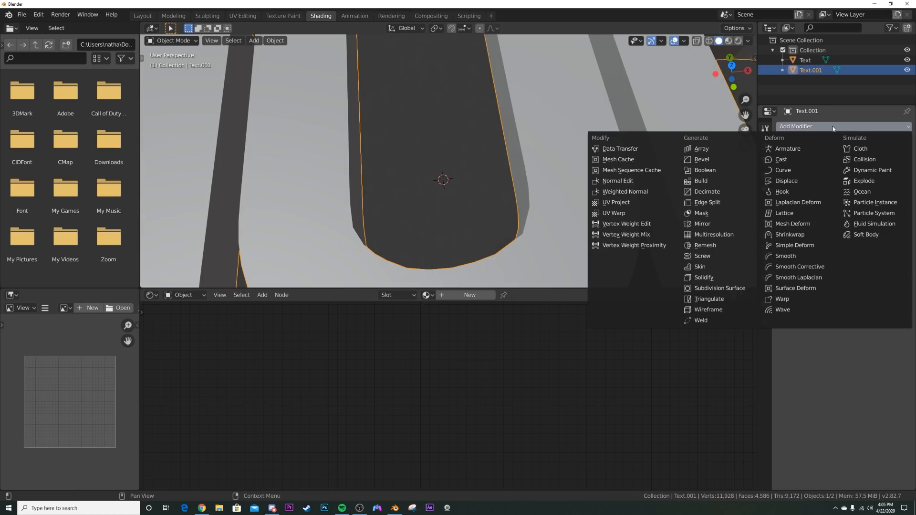
pyautogui.click(739, 309)
pyautogui.moveTo(820, 172)
pyautogui.mouseDown()
pyautogui.moveTo(799, 172)
pyautogui.moveTo(811, 172)
pyautogui.mouseUp()
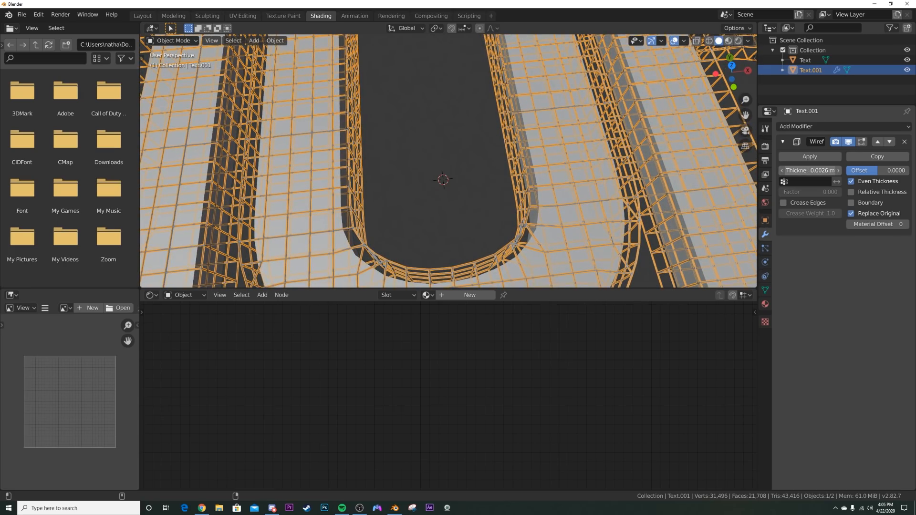
pyautogui.click(430, 214)
pyautogui.scroll(-6, 430, 214)
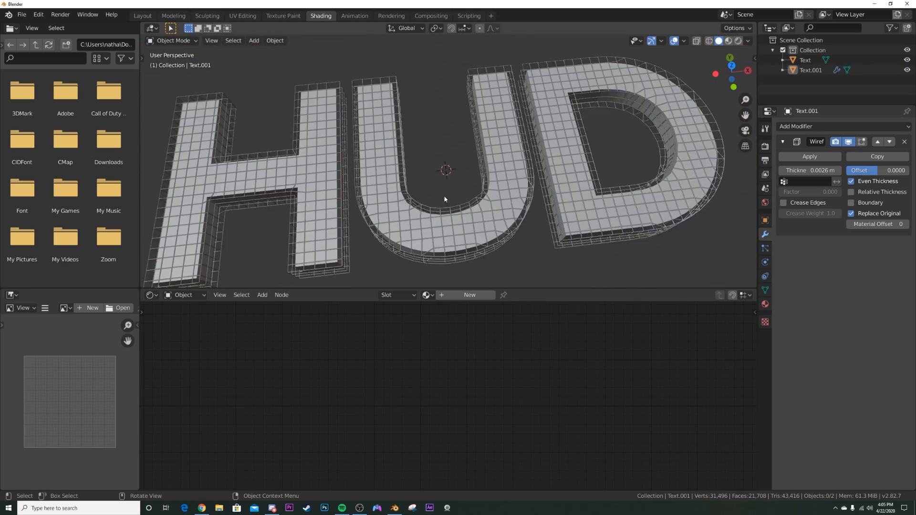
# - Return to rendered shading, select the outer wireframe HUD mesh and hide the viewport overlays
pyautogui.press('z')
pyautogui.click(507, 125)
pyautogui.click(484, 175)
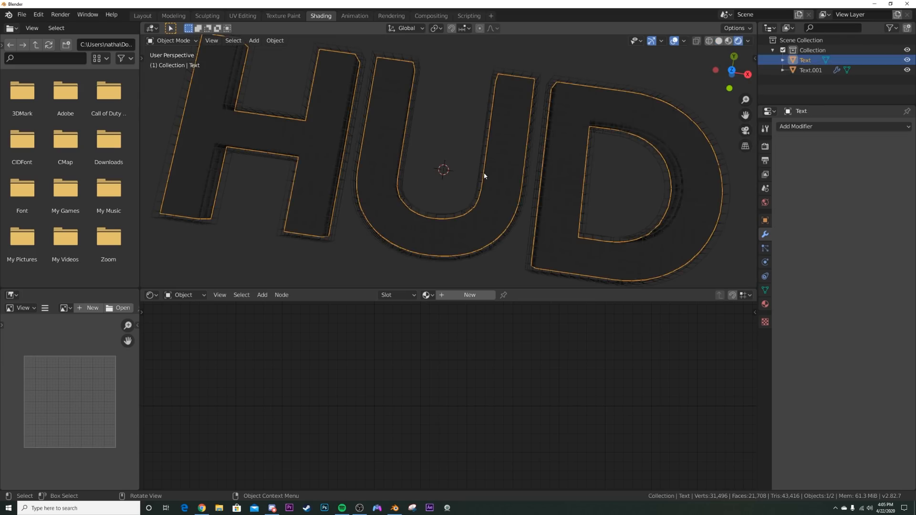
pyautogui.click(479, 175)
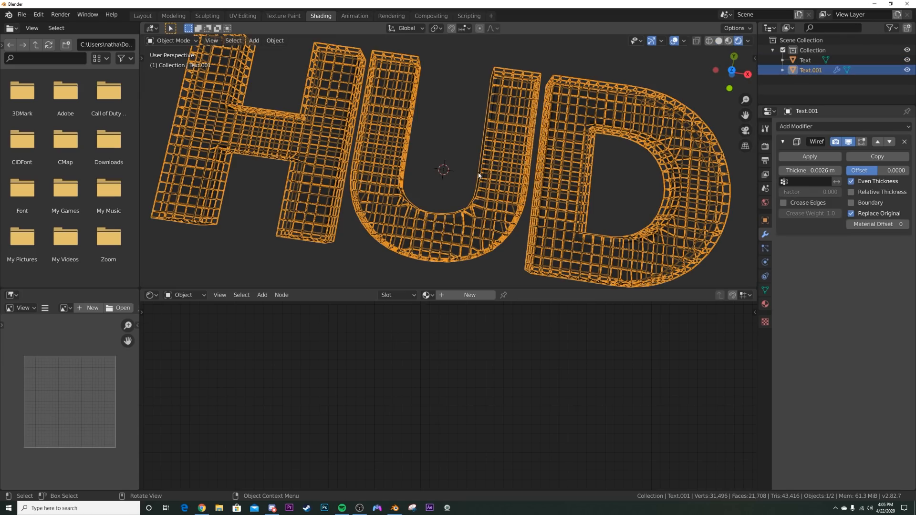
pyautogui.click(675, 42)
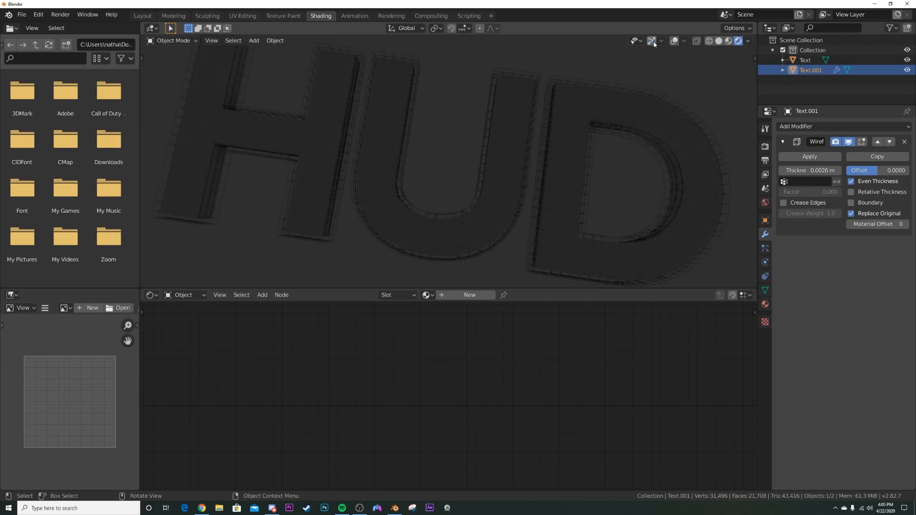
# - Create a new material on the wireframe HUD, replacing the Principled BSDF with a Mix Shader connected to the output's Surface
pyautogui.click(469, 295)
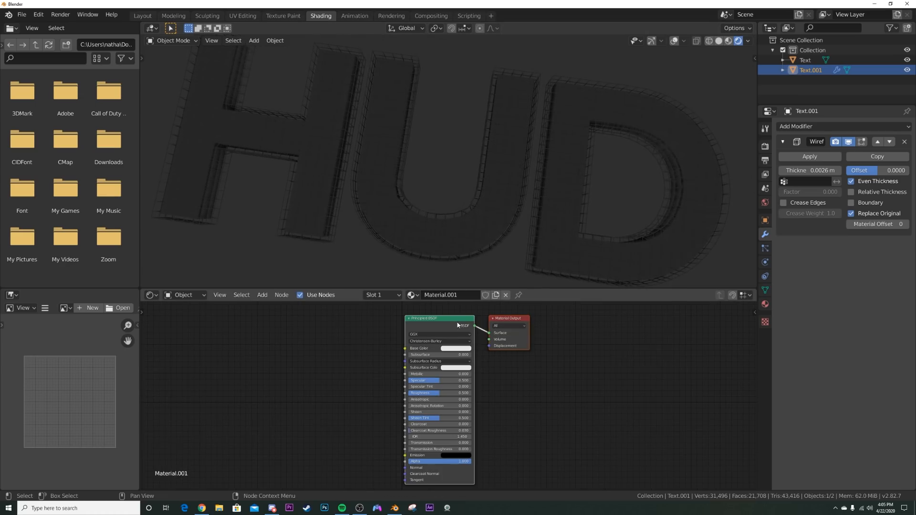
pyautogui.press('x')
pyautogui.hotkey('shift', 'a')
pyautogui.click(456, 321)
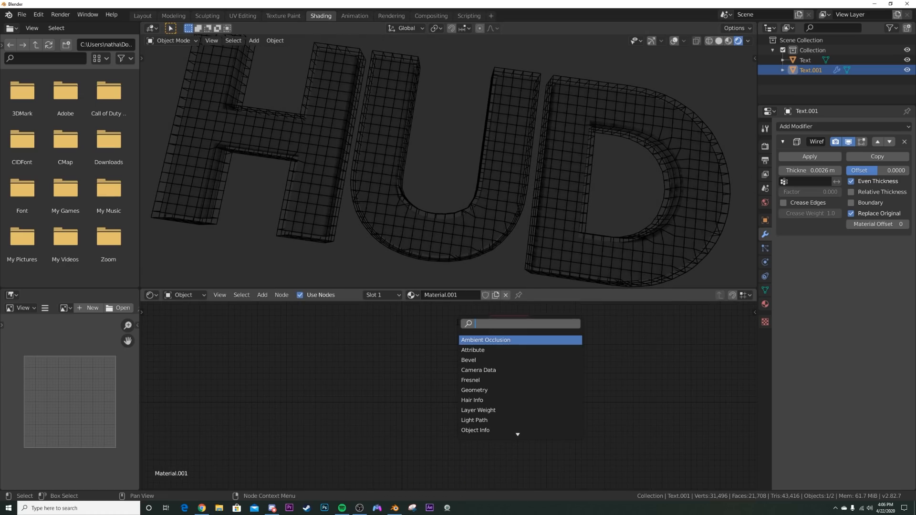
pyautogui.write('mix')
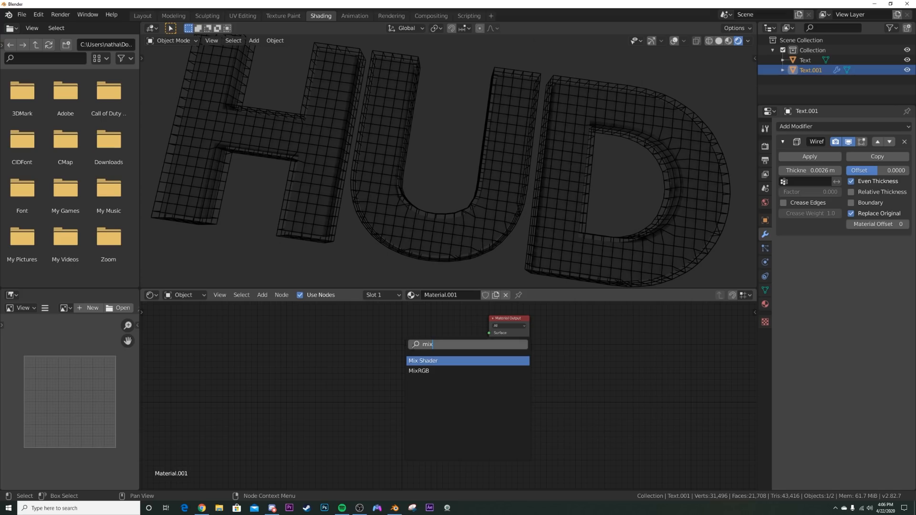
pyautogui.click(425, 358)
pyautogui.click(454, 349)
pyautogui.scroll(2, 496, 352)
pyautogui.moveTo(497, 352); pyautogui.dragTo(376, 451, button='middle')
pyautogui.scroll(4, 375, 451)
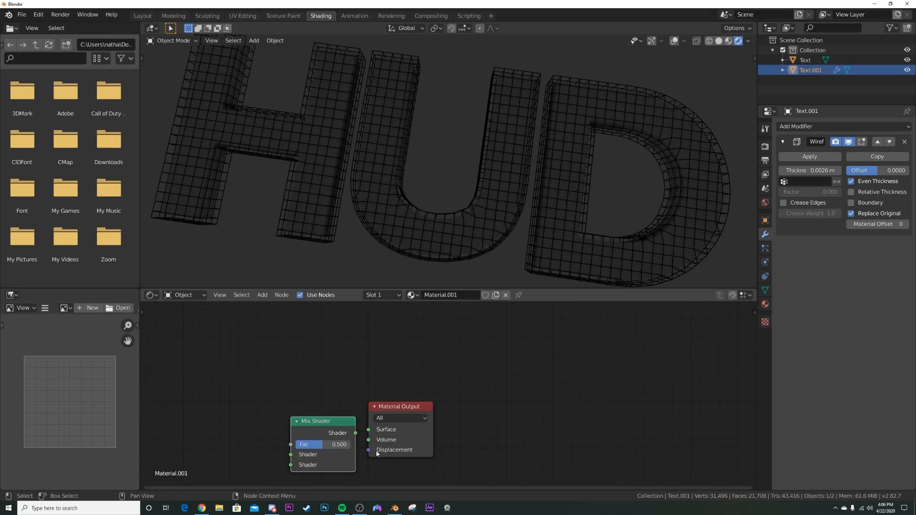
pyautogui.moveTo(326, 427); pyautogui.dragTo(367, 431)
# - Add two Emission shaders, set the second one's strength to 0 and connect both to the Mix Shader's inputs
pyautogui.moveTo(213, 410); pyautogui.dragTo(336, 372, button='middle')
pyautogui.hotkey('shift', 'a')
pyautogui.click(336, 372)
pyautogui.write('emis')
pyautogui.press('Return')
pyautogui.click(299, 359)
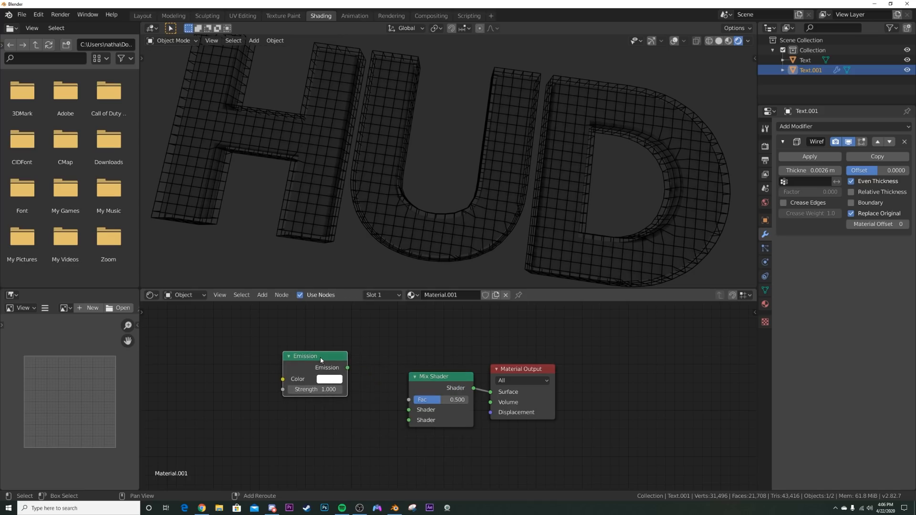
pyautogui.hotkey('shift', 'd')
pyautogui.click(326, 444)
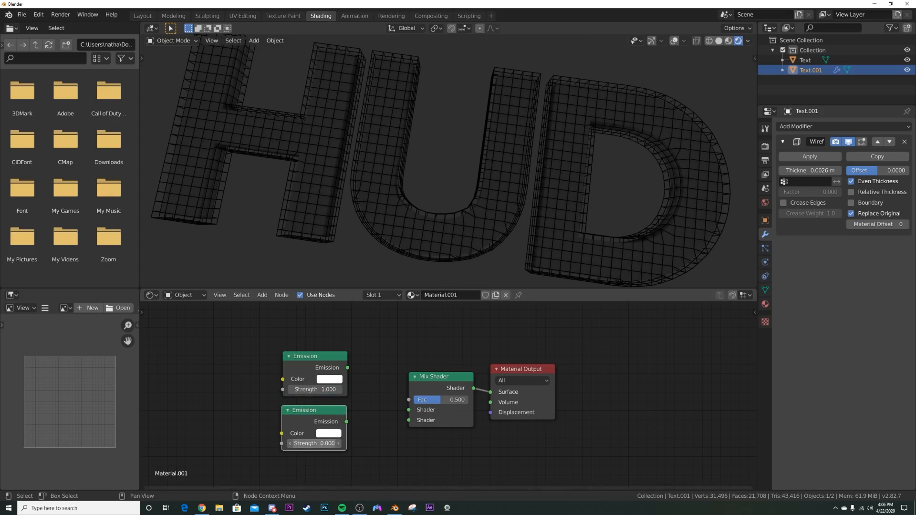
pyautogui.moveTo(346, 422); pyautogui.dragTo(408, 420)
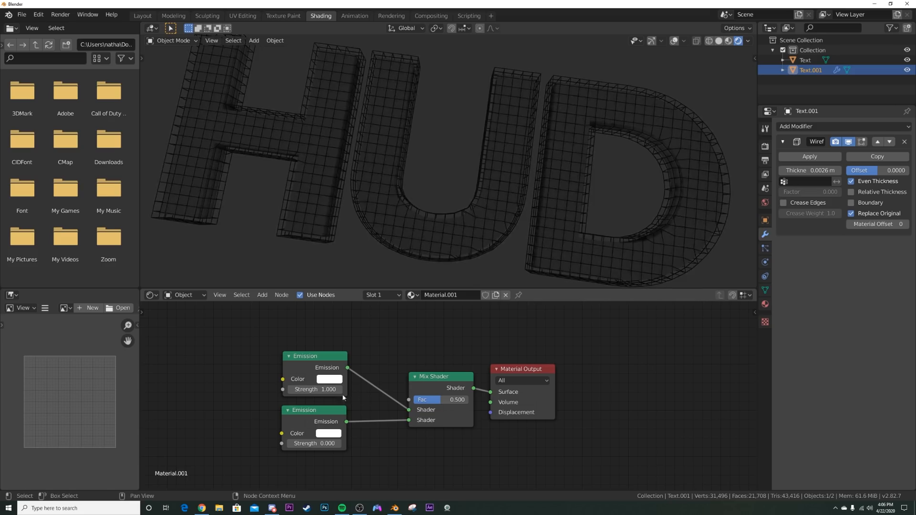
# - Rearrange the shader nodes so the Mix Shader sits above the two stacked Emission nodes
pyautogui.moveTo(328, 409); pyautogui.dragTo(327, 437)
pyautogui.moveTo(322, 357); pyautogui.dragTo(321, 383)
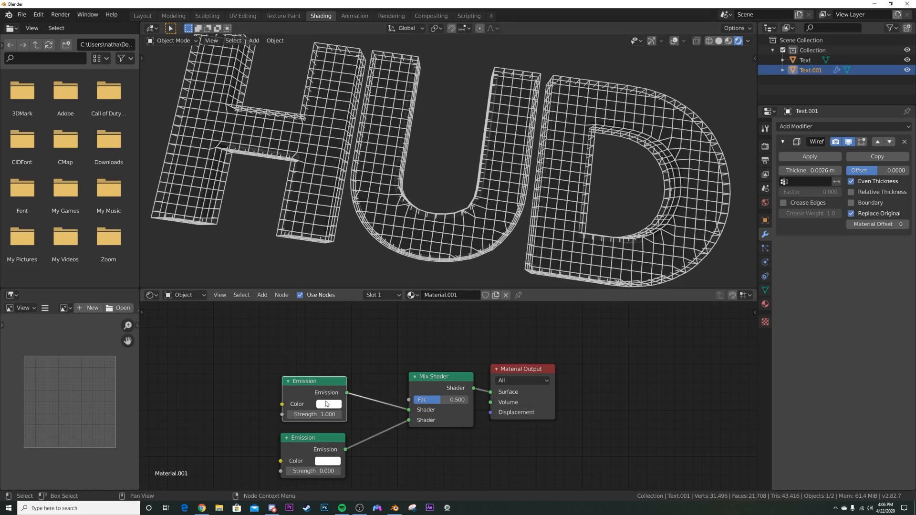
pyautogui.moveTo(310, 434)
pyautogui.mouseDown()
pyautogui.moveTo(396, 330)
pyautogui.moveTo(332, 434)
pyautogui.moveTo(312, 435)
pyautogui.mouseUp()
pyautogui.moveTo(313, 382)
pyautogui.mouseDown()
pyautogui.moveTo(389, 326)
pyautogui.moveTo(313, 383)
pyautogui.moveTo(315, 394)
pyautogui.mouseUp()
pyautogui.moveTo(433, 376); pyautogui.dragTo(311, 334)
# - Add a ColorRamp node and connect its Color output to the Mix Shader's Fac input
pyautogui.moveTo(253, 343); pyautogui.dragTo(381, 348, button='middle')
pyautogui.hotkey('shift', 'a')
pyautogui.click(374, 348)
pyautogui.write('col')
pyautogui.click(392, 377)
pyautogui.click(269, 341)
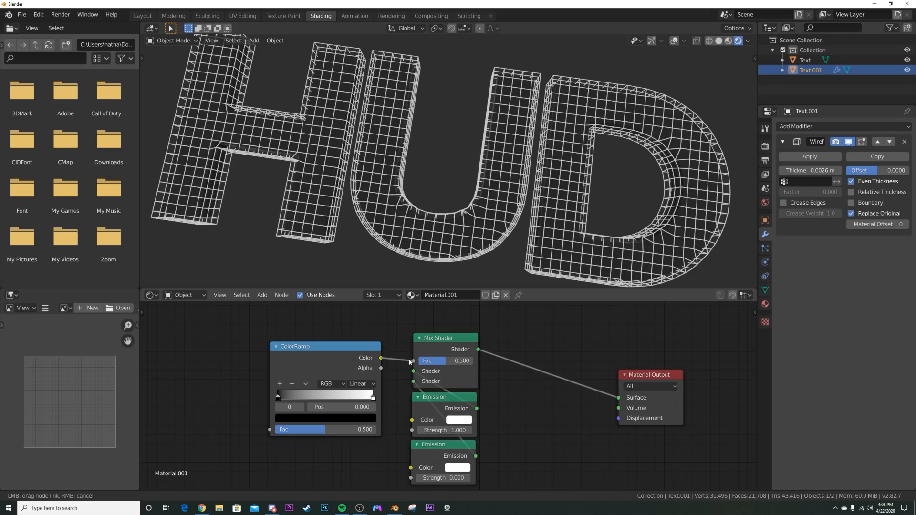
pyautogui.moveTo(409, 362); pyautogui.dragTo(413, 361)
# - Add a Noise Texture feeding its Fac into the ColorRamp, with Mapping and Texture Coordinate nodes driving its vector
pyautogui.moveTo(219, 371); pyautogui.dragTo(374, 363, button='middle')
pyautogui.hotkey('shift', 'a')
pyautogui.click(375, 362)
pyautogui.write('noi')
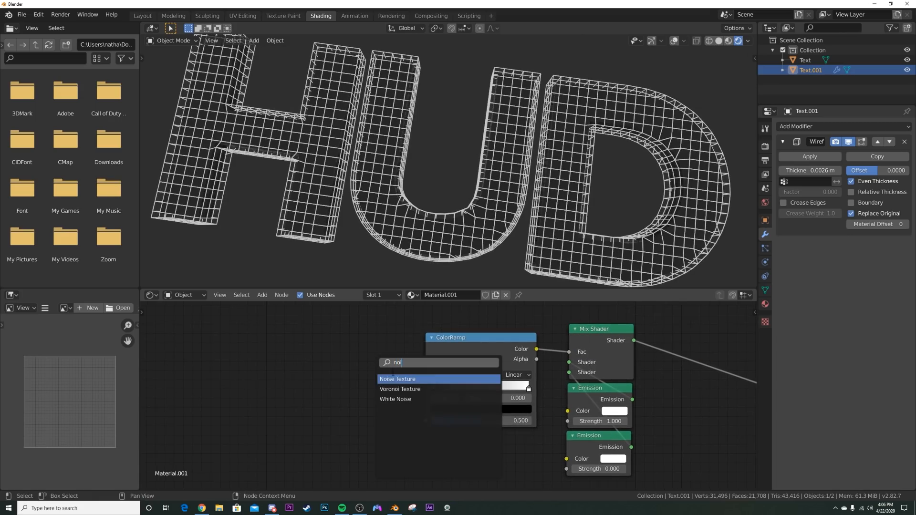
pyautogui.click(391, 379)
pyautogui.click(392, 381)
pyautogui.moveTo(402, 399); pyautogui.dragTo(425, 422)
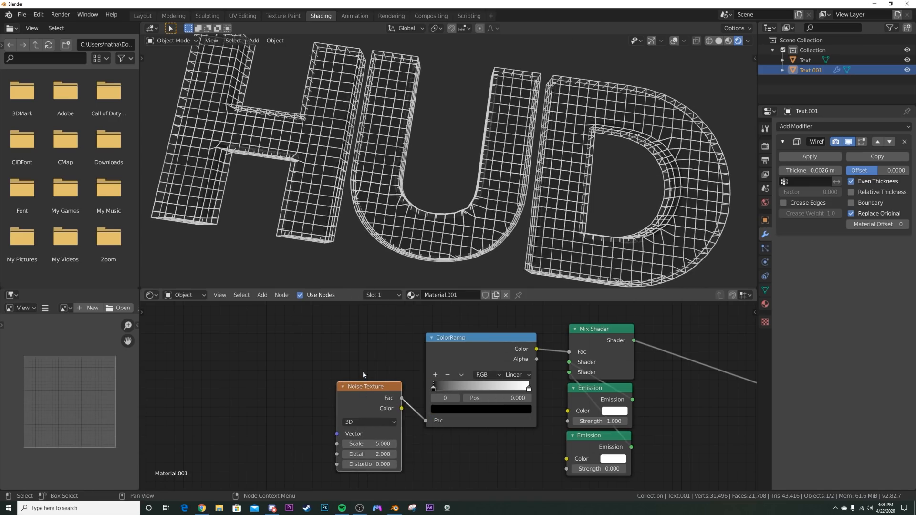
pyautogui.hotkey('ctrl', 't')
pyautogui.moveTo(363, 371); pyautogui.dragTo(494, 319, button='middle')
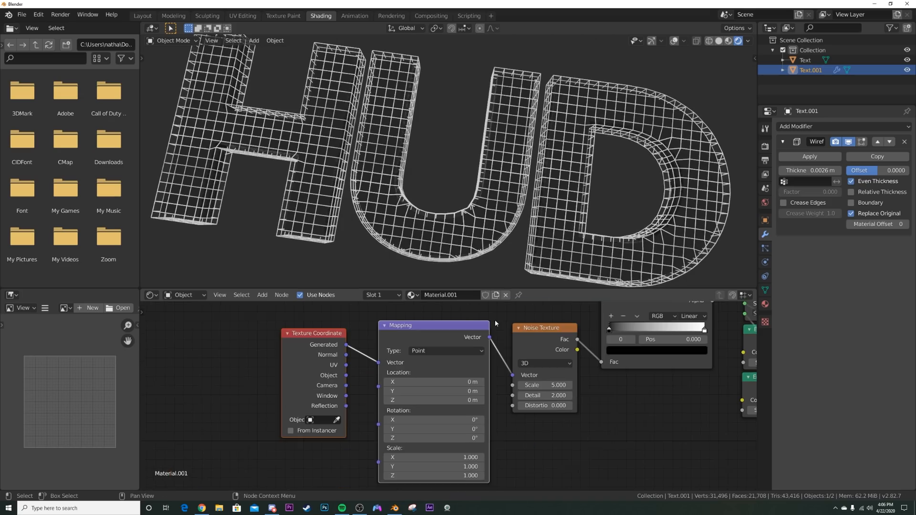
# - Set the ColorRamp's interpolation to Constant and move its white stop to position 0.474
pyautogui.moveTo(687, 355); pyautogui.dragTo(440, 392, button='middle')
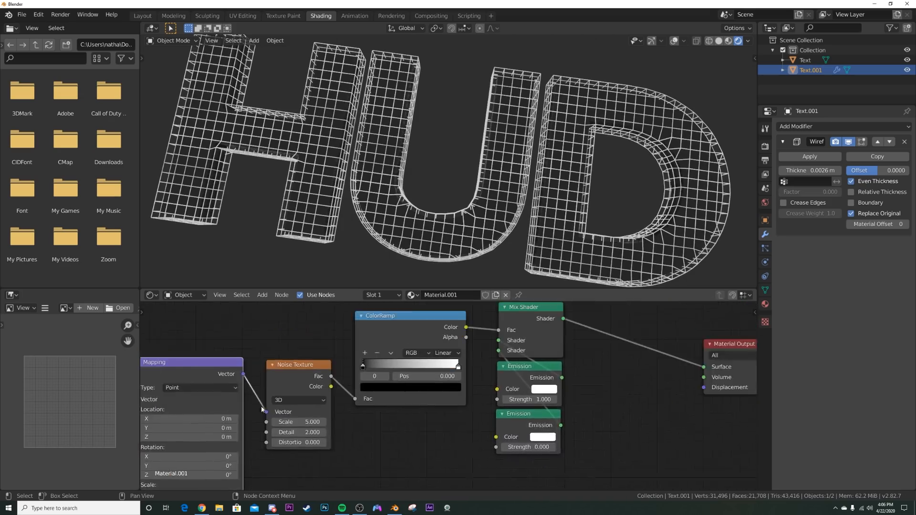
pyautogui.scroll(6, 445, 393)
pyautogui.click(443, 327)
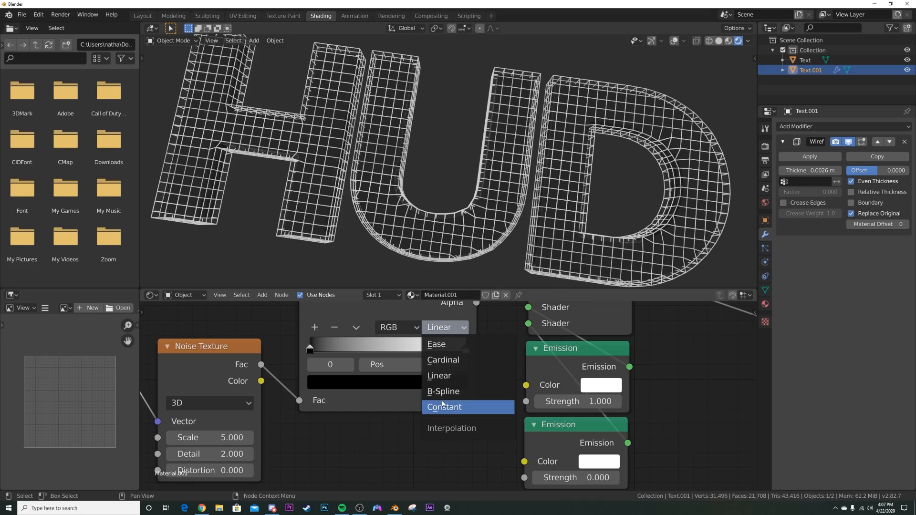
pyautogui.moveTo(439, 351); pyautogui.dragTo(444, 393, button='middle')
pyautogui.scroll(-1, 444, 394)
pyautogui.click(446, 377)
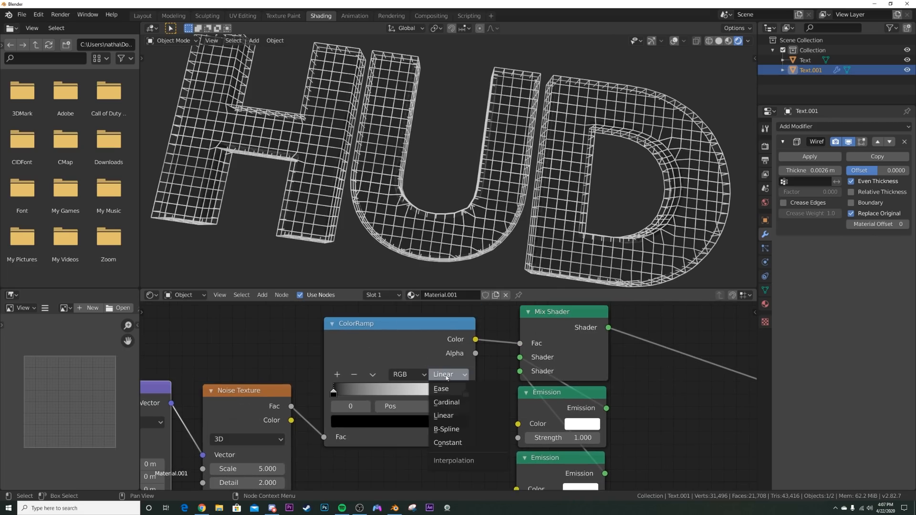
pyautogui.click(447, 442)
pyautogui.moveTo(467, 395); pyautogui.dragTo(396, 394)
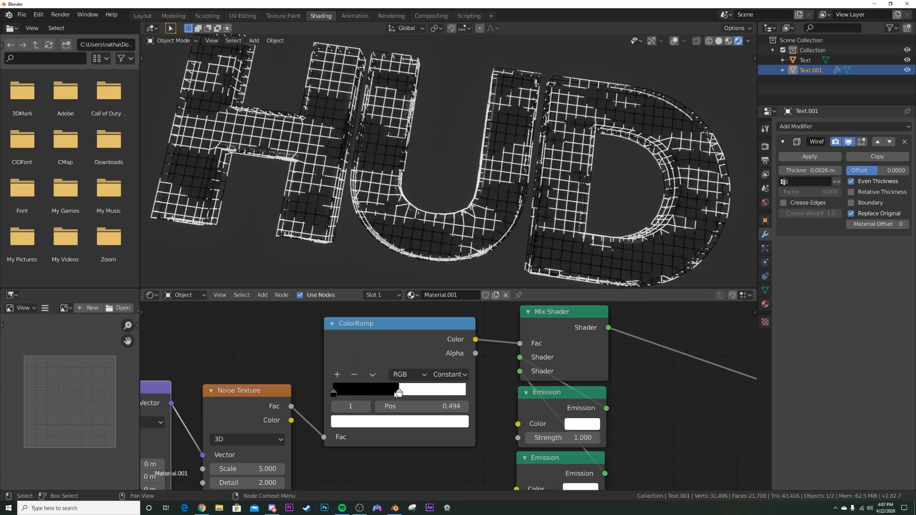
pyautogui.moveTo(399, 393); pyautogui.dragTo(396, 394)
pyautogui.scroll(6, 402, 240)
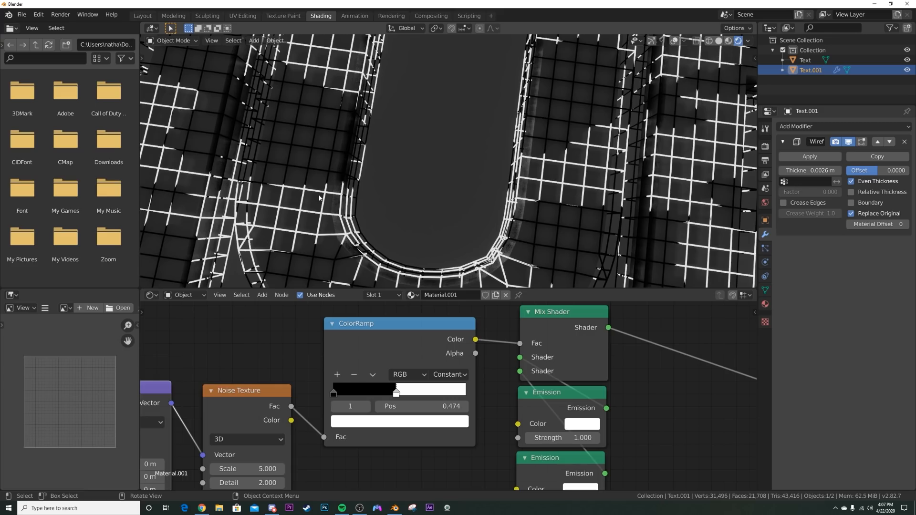
pyautogui.scroll(-7, 319, 197)
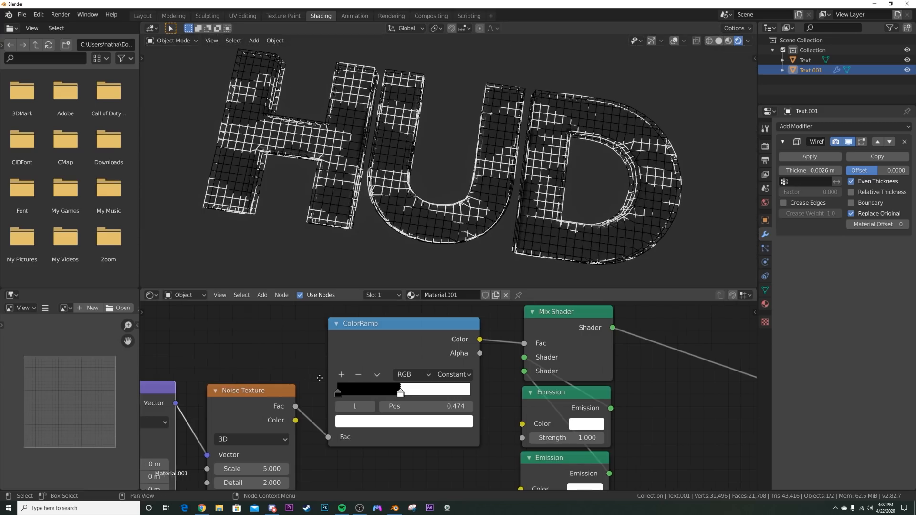
# - Connect the Texture Coordinate's UV output to the Mapping's Vector input and move the ColorRamp's white stop to position 0.500
pyautogui.moveTo(292, 382); pyautogui.dragTo(457, 366, button='middle')
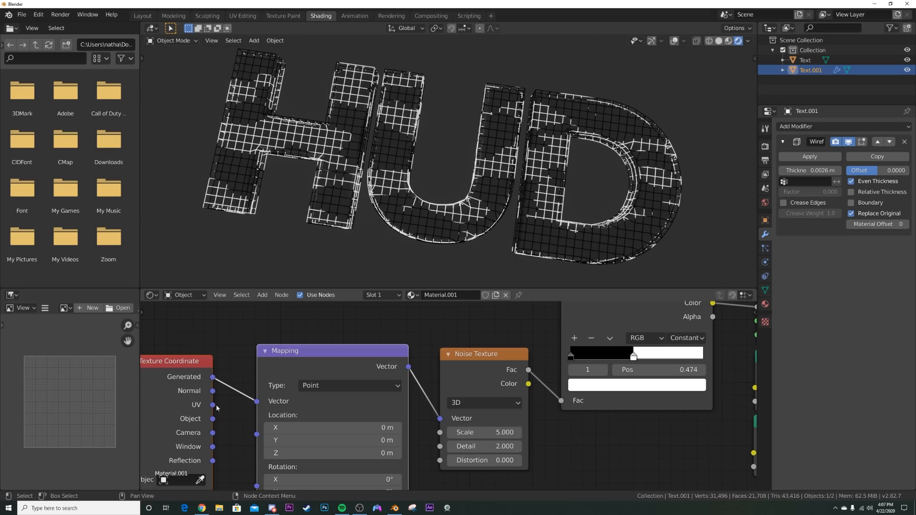
pyautogui.moveTo(213, 406); pyautogui.dragTo(228, 329)
pyautogui.moveTo(251, 403); pyautogui.dragTo(257, 402)
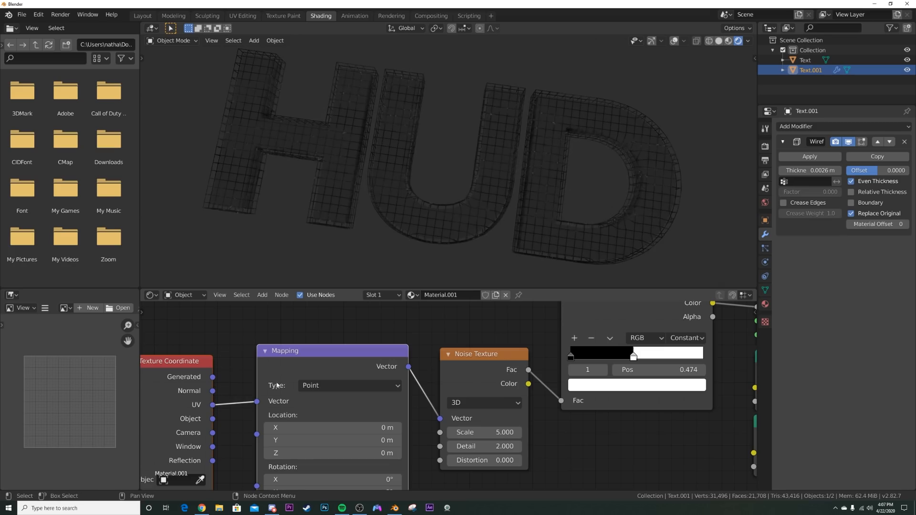
pyautogui.scroll(5, 371, 139)
pyautogui.moveTo(370, 140); pyautogui.dragTo(388, 178, button='middle')
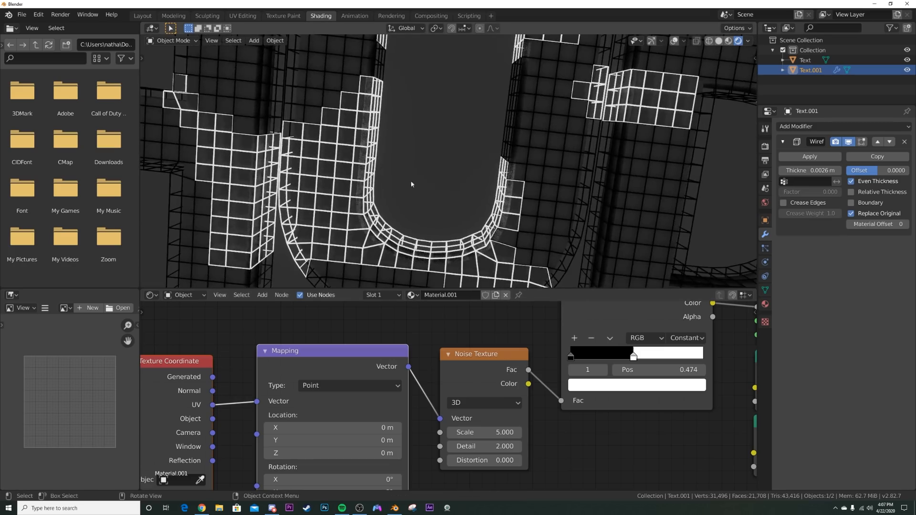
pyautogui.keyDown('shift'); pyautogui.moveTo(450, 184); pyautogui.dragTo(515, 147, button='middle'); pyautogui.keyUp('shift')
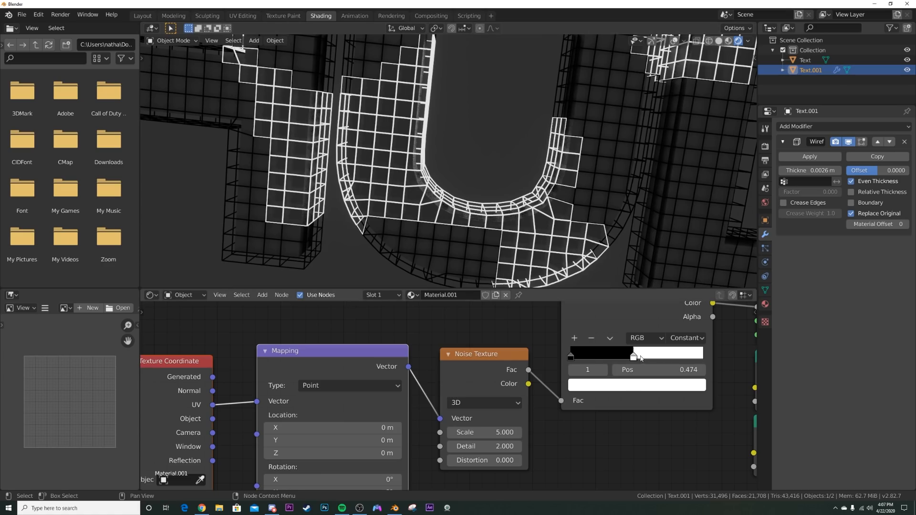
pyautogui.moveTo(636, 359)
pyautogui.mouseDown()
pyautogui.moveTo(650, 358)
pyautogui.moveTo(637, 358)
pyautogui.mouseUp()
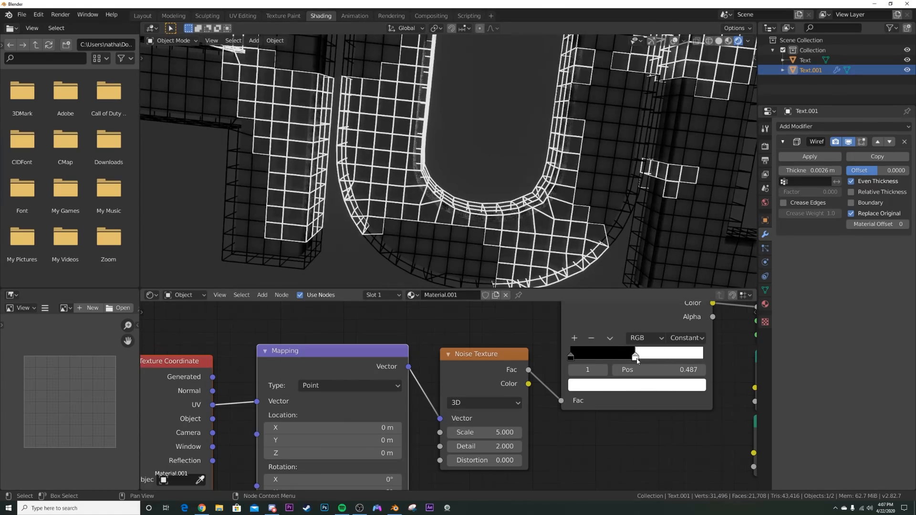
pyautogui.scroll(-4, 460, 197)
pyautogui.scroll(-5, 532, 400)
# - Colour the first Emission shader orange and set its strength to 26.3
pyautogui.moveTo(535, 385); pyautogui.dragTo(414, 430, button='middle')
pyautogui.moveTo(506, 412); pyautogui.dragTo(415, 349, button='middle')
pyautogui.scroll(2, 439, 380)
pyautogui.click(500, 375)
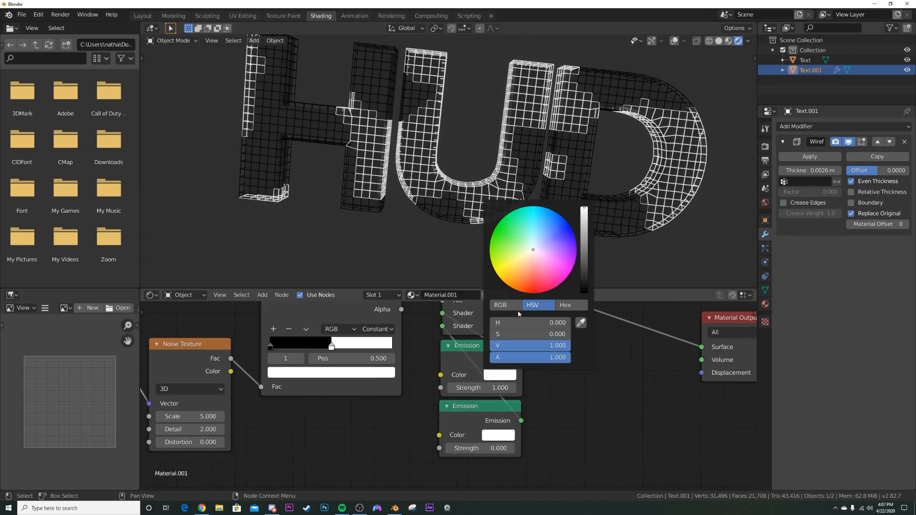
pyautogui.click(518, 289)
pyautogui.moveTo(487, 388); pyautogui.dragTo(723, 389)
pyautogui.moveTo(267, 422); pyautogui.dragTo(273, 406, button='middle')
pyautogui.moveTo(494, 373); pyautogui.dragTo(377, 373)
# - Switch the Noise Texture to 4D with W 1.690 and scale 4.710, and move the ColorRamp's white stop to 0.464
pyautogui.moveTo(341, 341); pyautogui.dragTo(412, 373, button='middle')
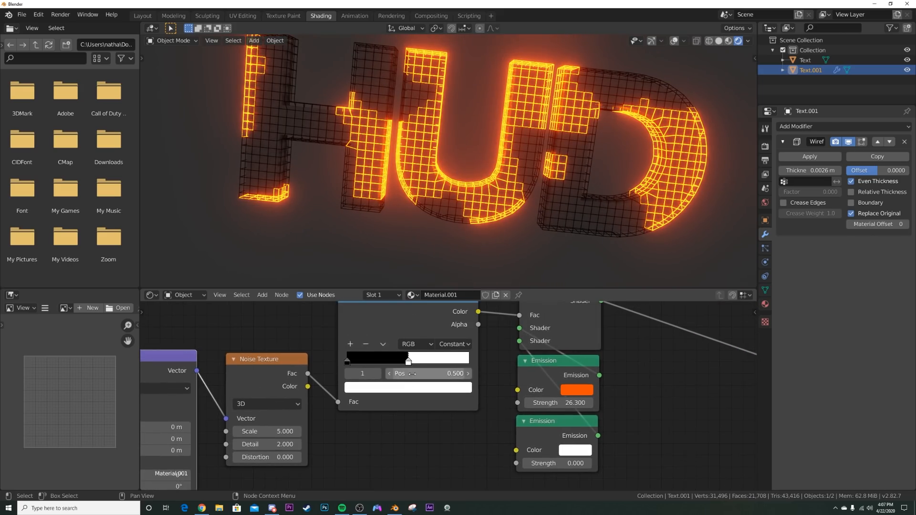
pyautogui.moveTo(267, 431)
pyautogui.mouseDown()
pyautogui.moveTo(432, 432)
pyautogui.moveTo(251, 431)
pyautogui.mouseUp()
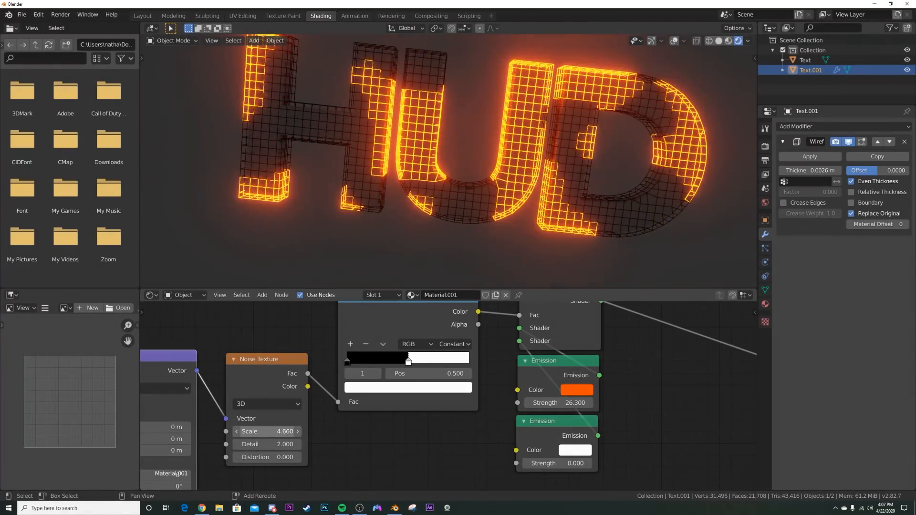
pyautogui.click(263, 406)
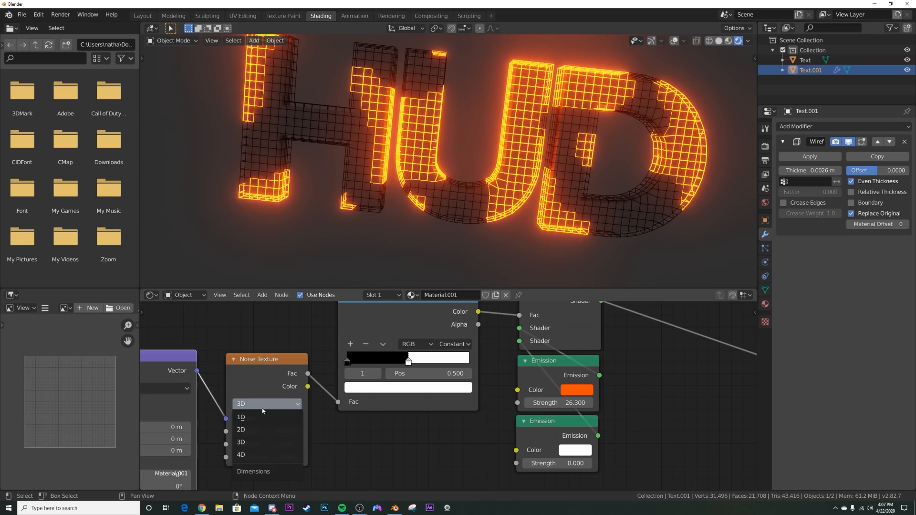
pyautogui.click(250, 456)
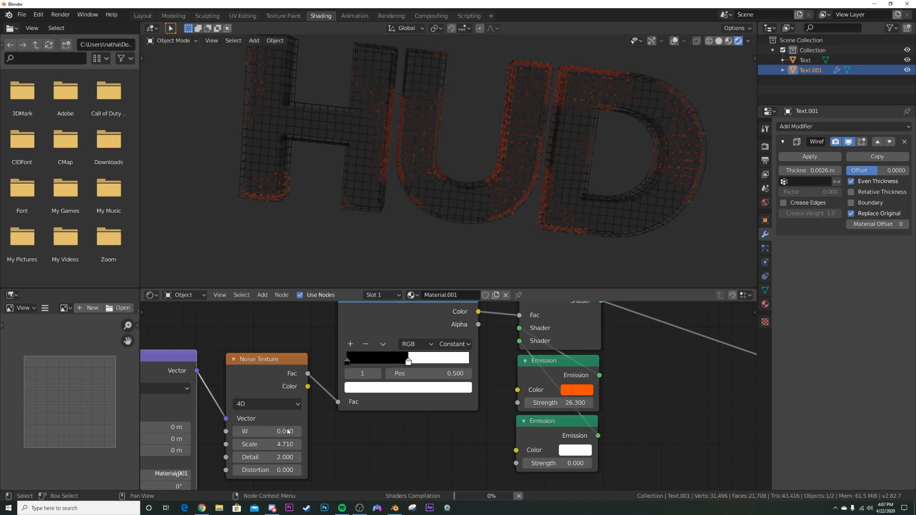
pyautogui.moveTo(287, 431); pyautogui.dragTo(347, 431)
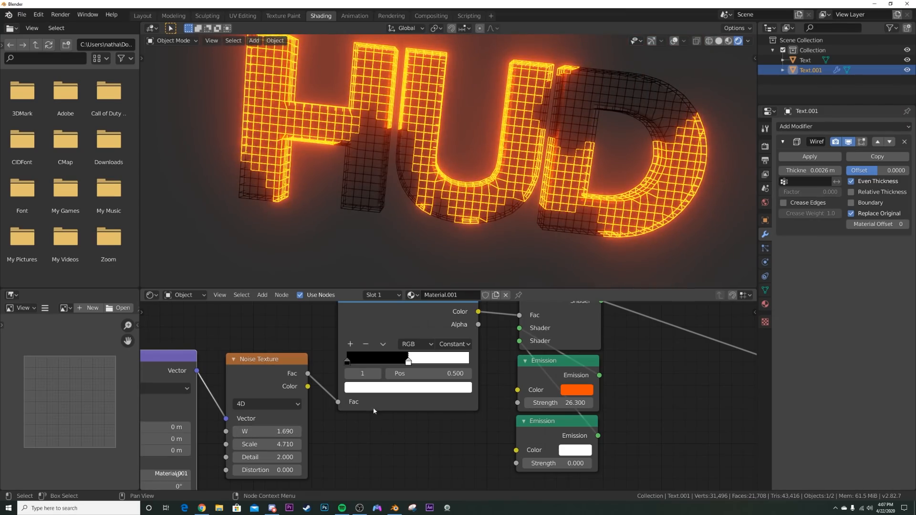
pyautogui.moveTo(409, 360); pyautogui.dragTo(406, 365)
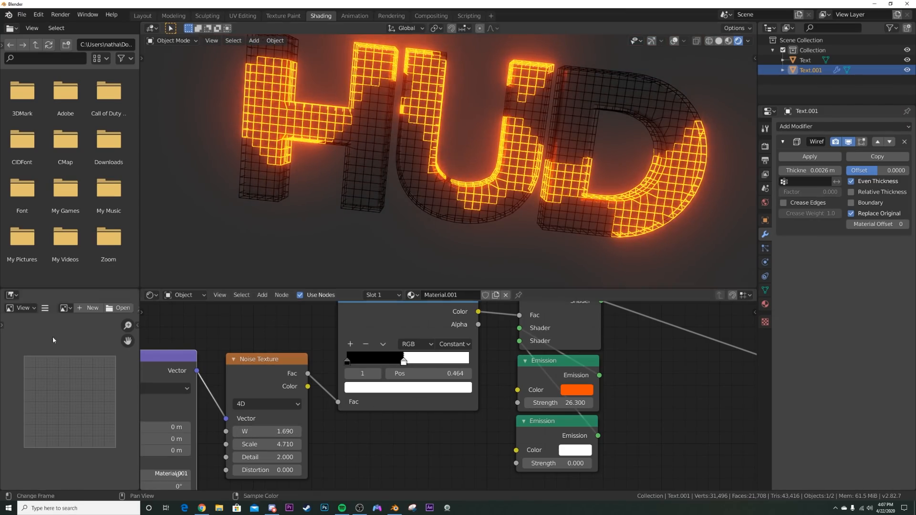
# - Split a new area off beneath the 3D viewport and turn it into a Timeline
pyautogui.moveTo(143, 285); pyautogui.dragTo(144, 249)
pyautogui.click(151, 258)
pyautogui.click(153, 258)
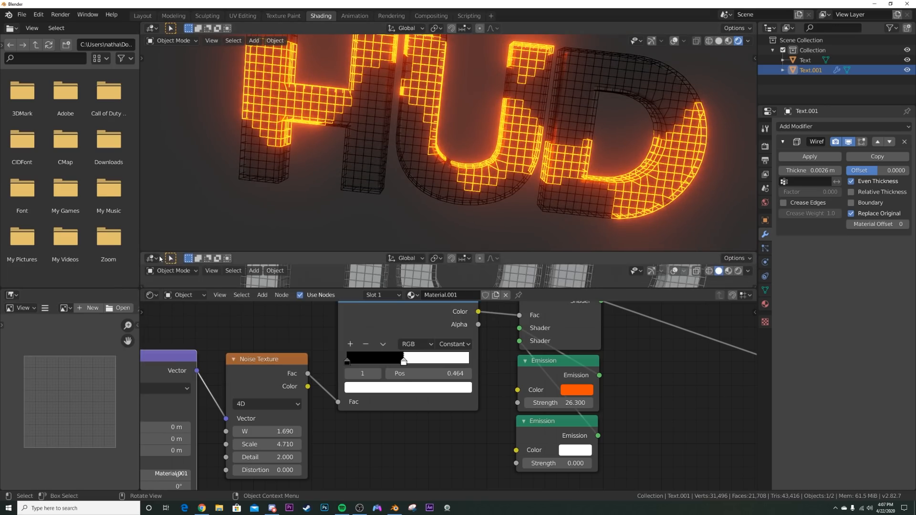
pyautogui.click(153, 258)
pyautogui.click(274, 305)
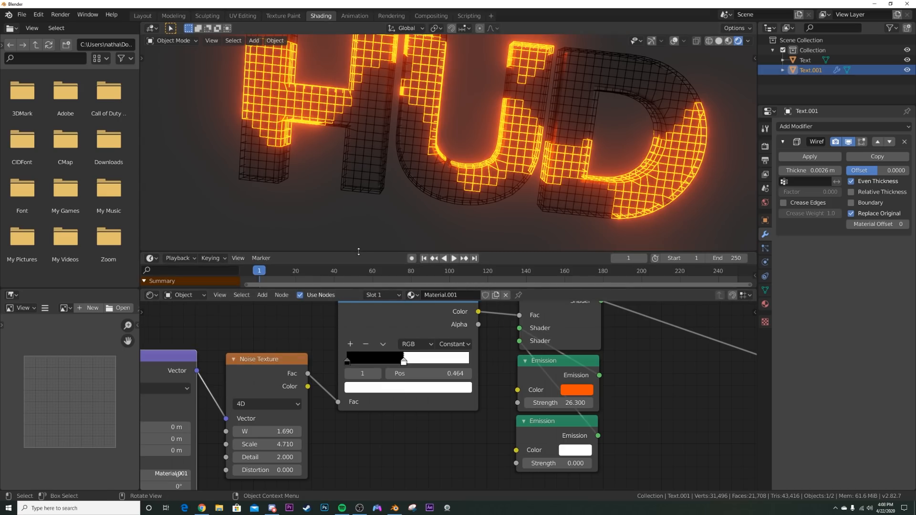
# - Enlarge the Timeline area and set the animation's end frame to 120
pyautogui.moveTo(359, 249); pyautogui.dragTo(359, 222)
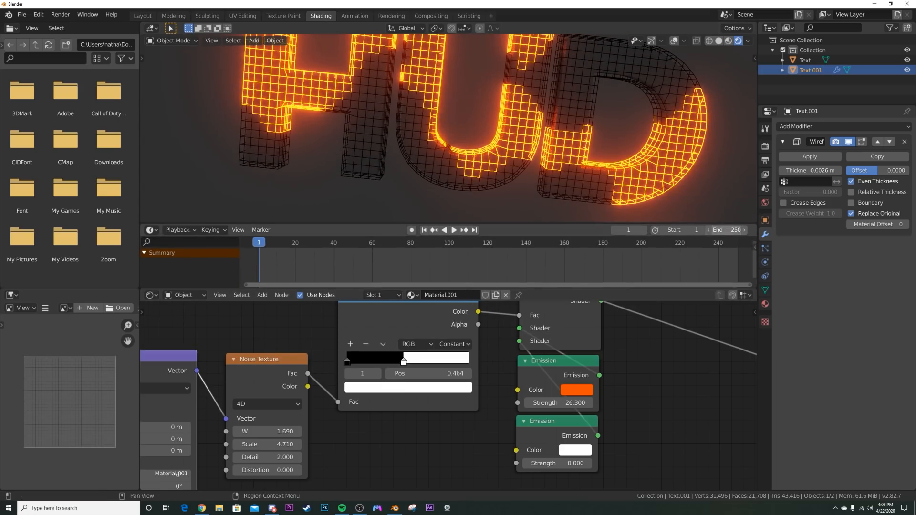
pyautogui.write('20')
pyautogui.press('Return')
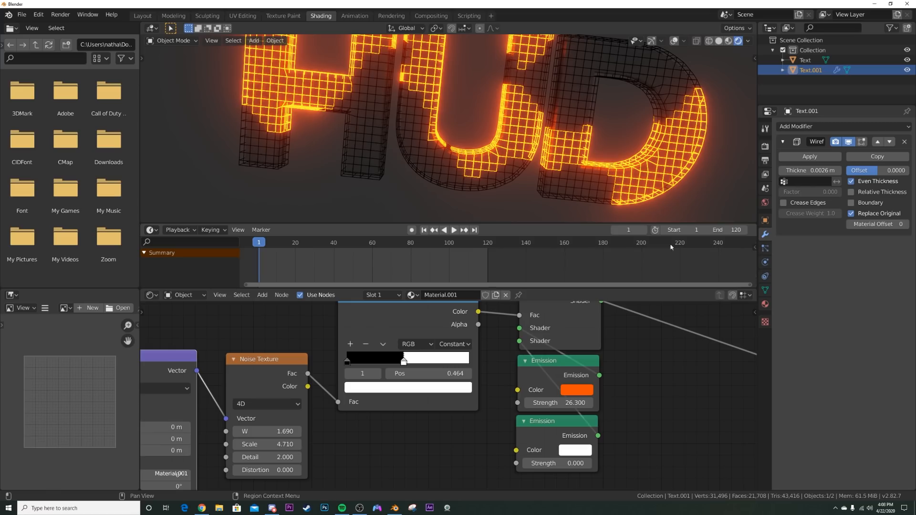
# - Set the orange Emission's strength to 0 and insert a keyframe for it at frame 1
pyautogui.click(581, 404)
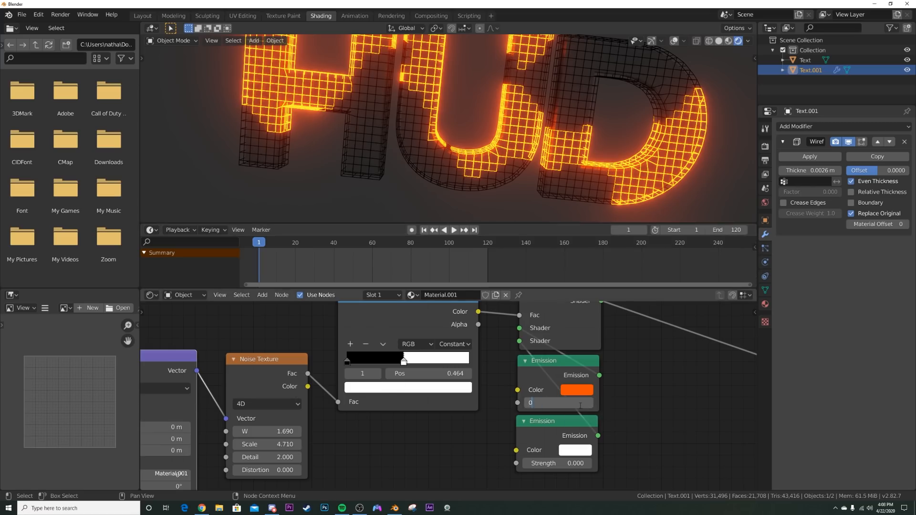
pyautogui.press('Return')
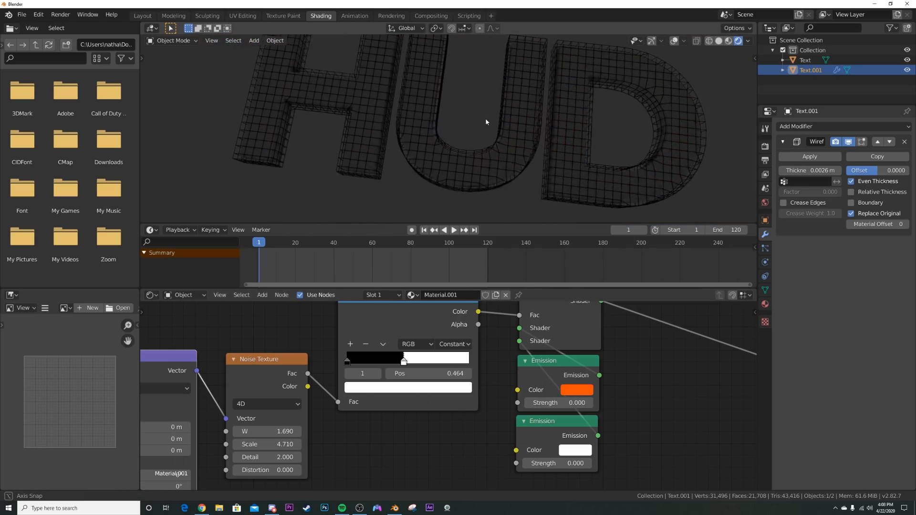
pyautogui.moveTo(485, 119); pyautogui.dragTo(497, 144, button='middle')
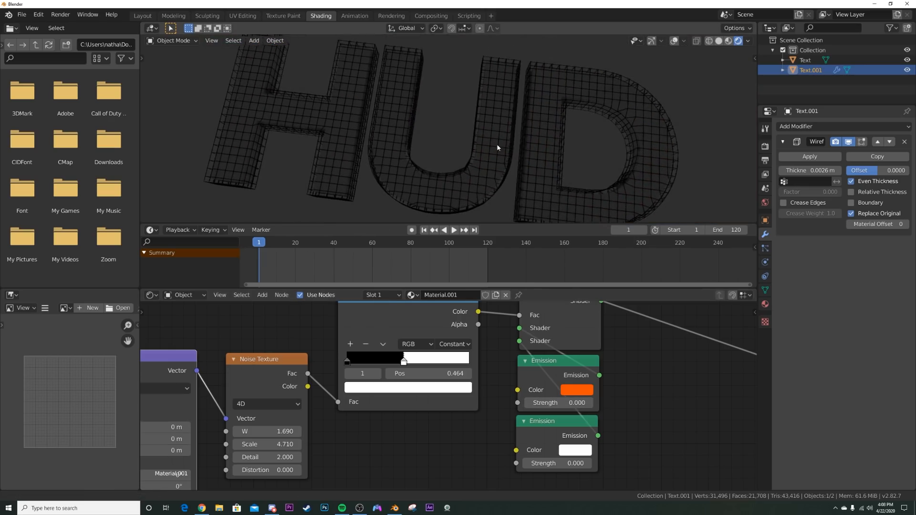
pyautogui.rightClick(563, 405)
pyautogui.click(546, 375)
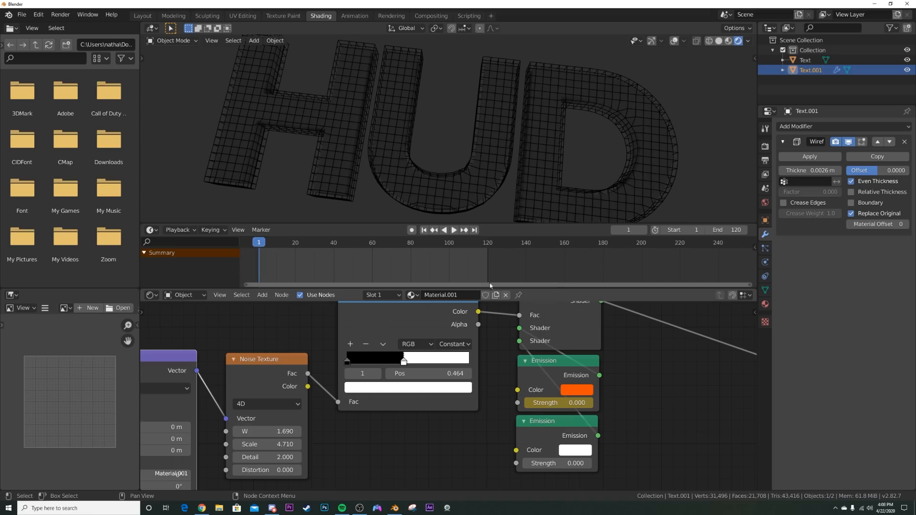
# - Advance to frame 22, set the orange Emission's strength to 30.9 and insert a keyframe for it
pyautogui.click(454, 230)
pyautogui.click(449, 230)
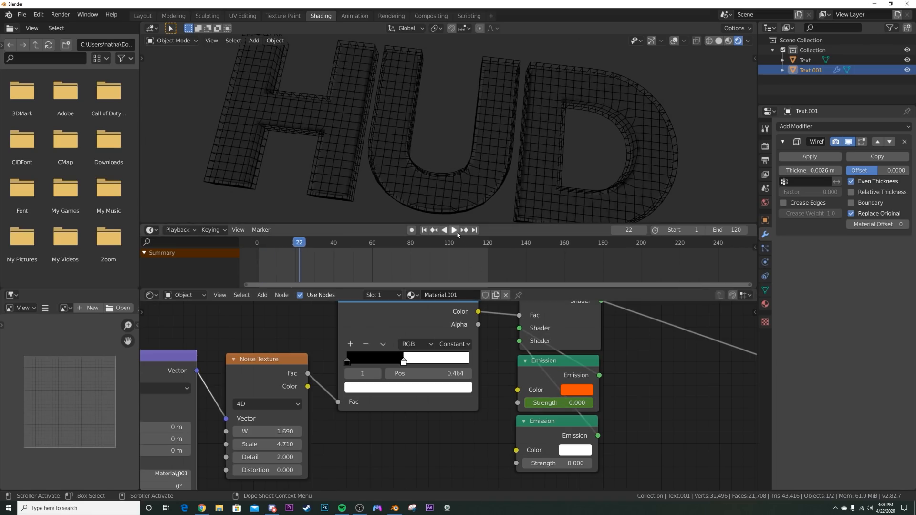
pyautogui.moveTo(544, 403); pyautogui.dragTo(596, 403)
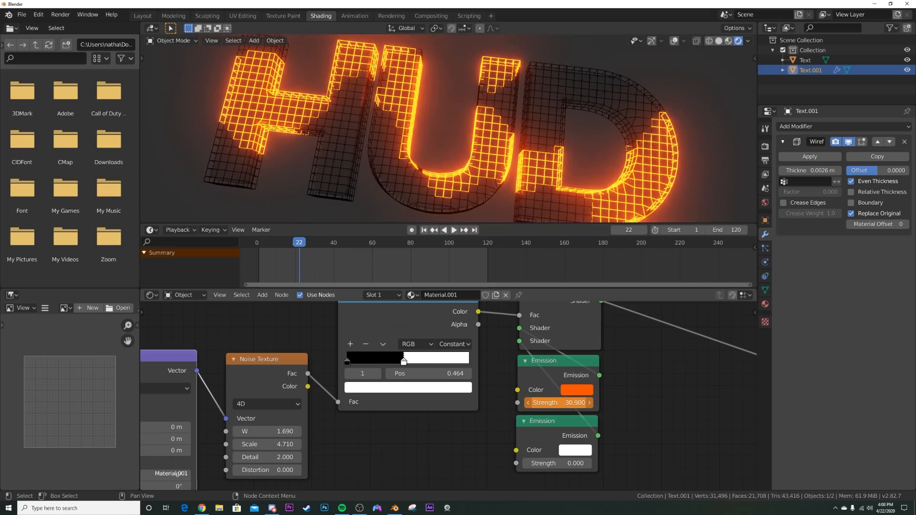
pyautogui.rightClick(558, 403)
pyautogui.click(553, 389)
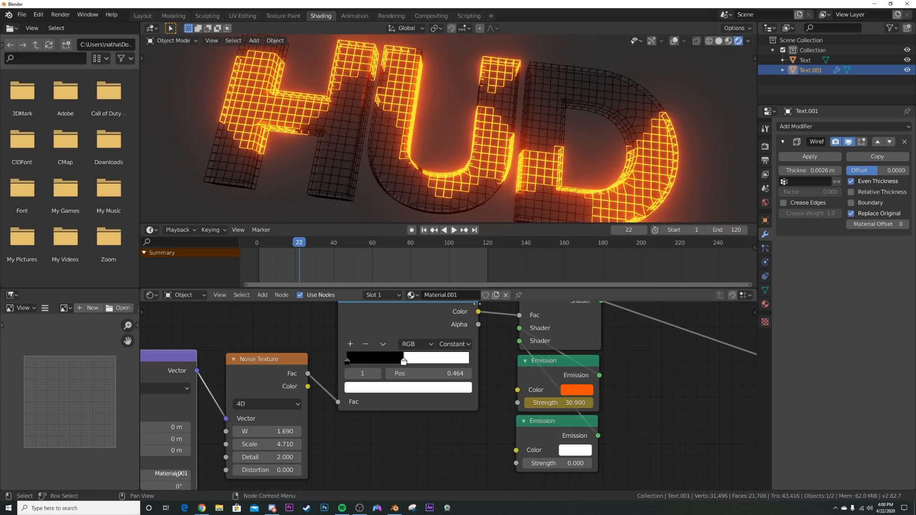
# - Return to frame 1 and insert a keyframe for the Noise Texture's W value
pyautogui.click(423, 230)
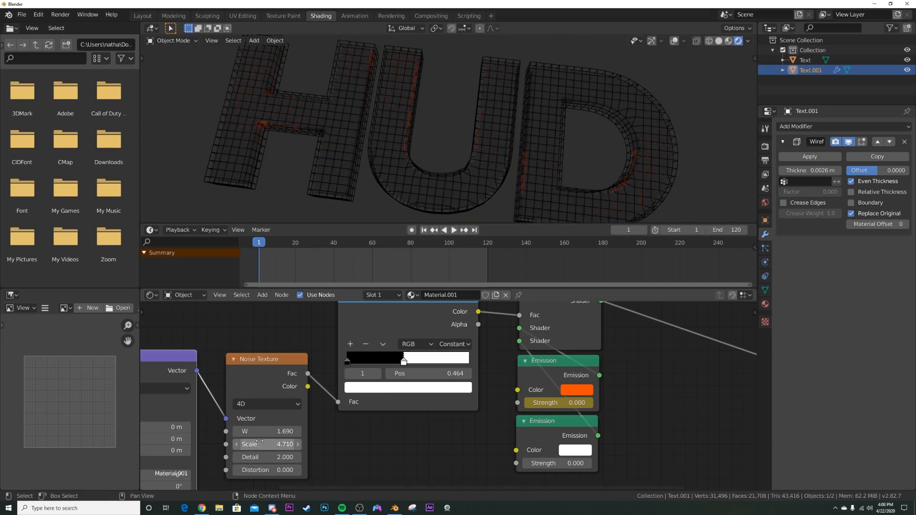
pyautogui.rightClick(271, 433)
pyautogui.click(241, 373)
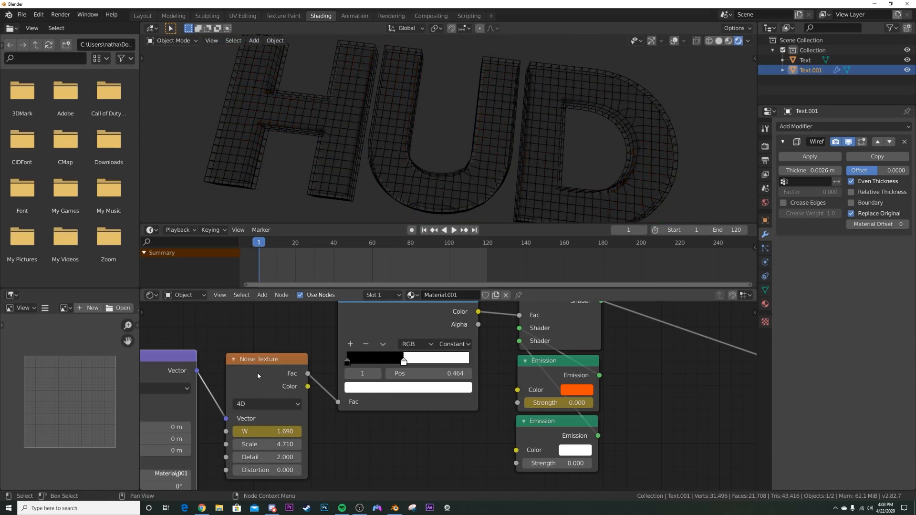
# - Keyframe the Noise Texture's W at 2.490 on frame 120 and play the animation from the start
pyautogui.click(473, 230)
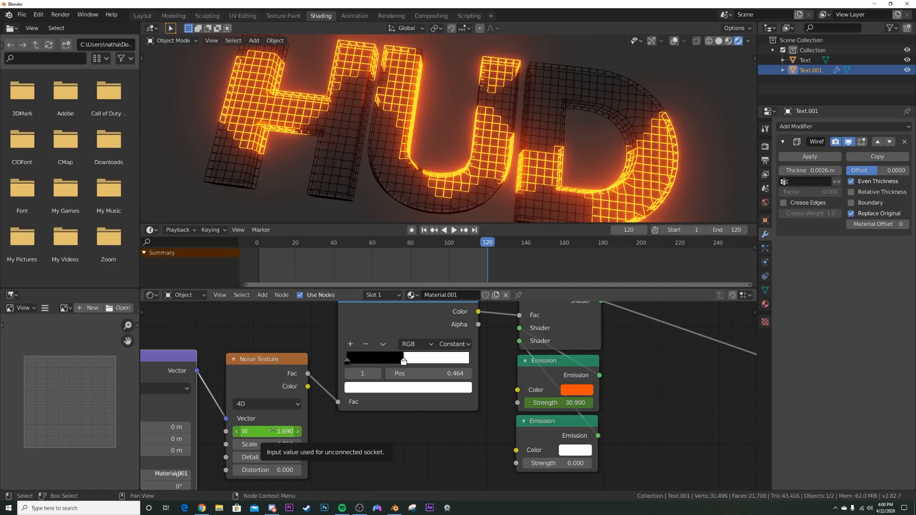
pyautogui.keyDown('shift'); pyautogui.moveTo(273, 431); pyautogui.dragTo(351, 432); pyautogui.keyUp('shift')
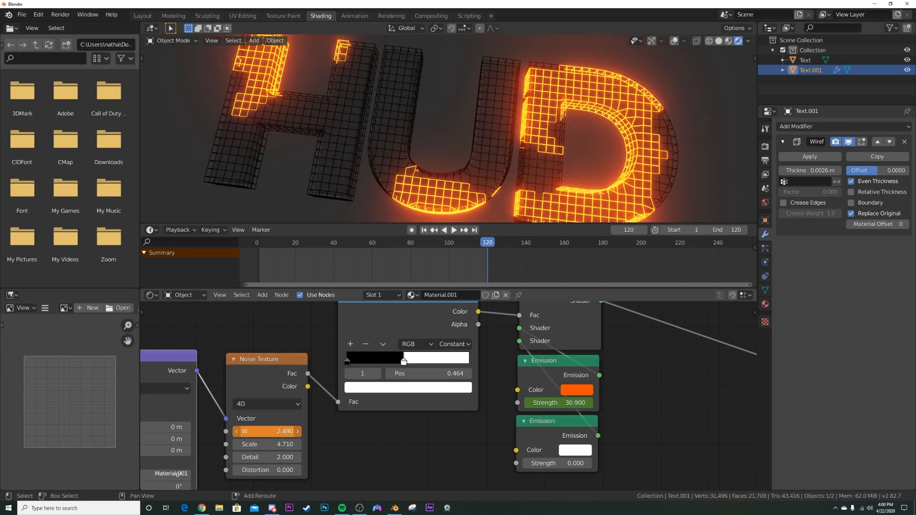
pyautogui.rightClick(272, 431)
pyautogui.click(243, 387)
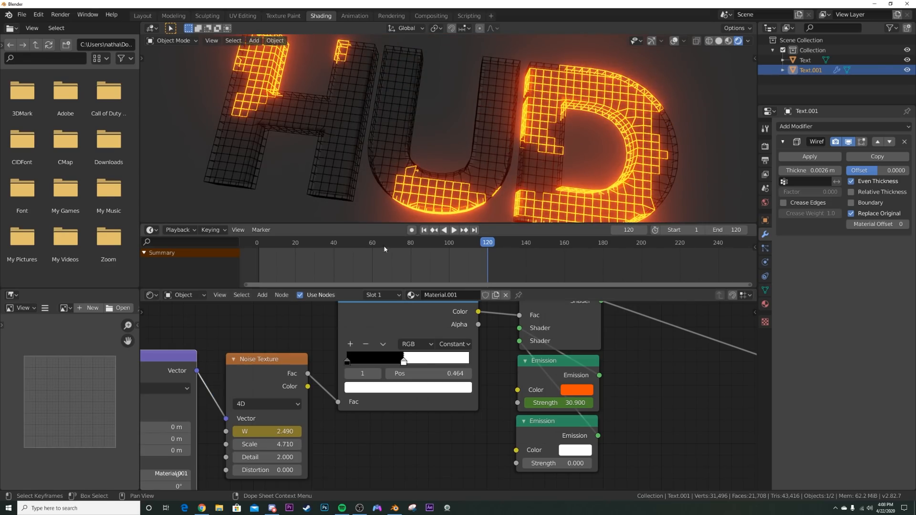
pyautogui.click(423, 230)
pyautogui.press('space')
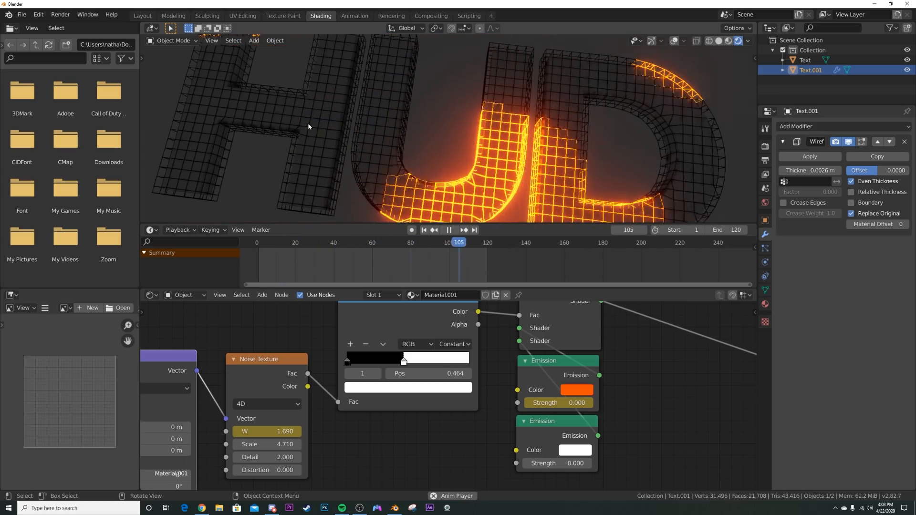
# - Stop playback, return to frame 1 and add a Wireframe modifier to the inner Text object
pyautogui.press('space')
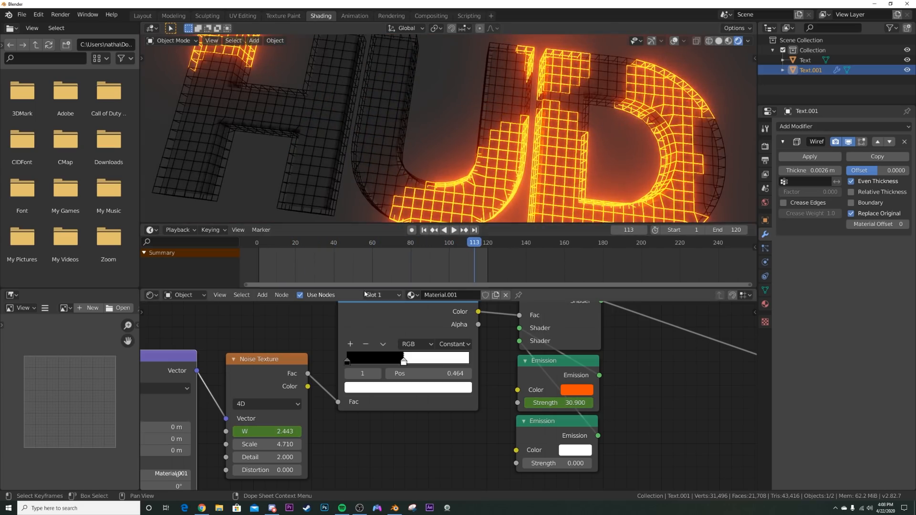
pyautogui.click(424, 231)
pyautogui.click(385, 119)
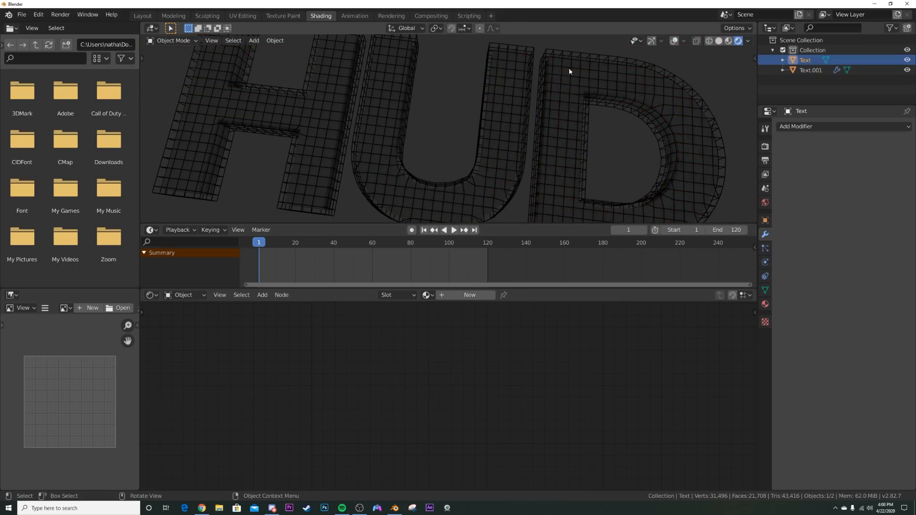
pyautogui.click(842, 126)
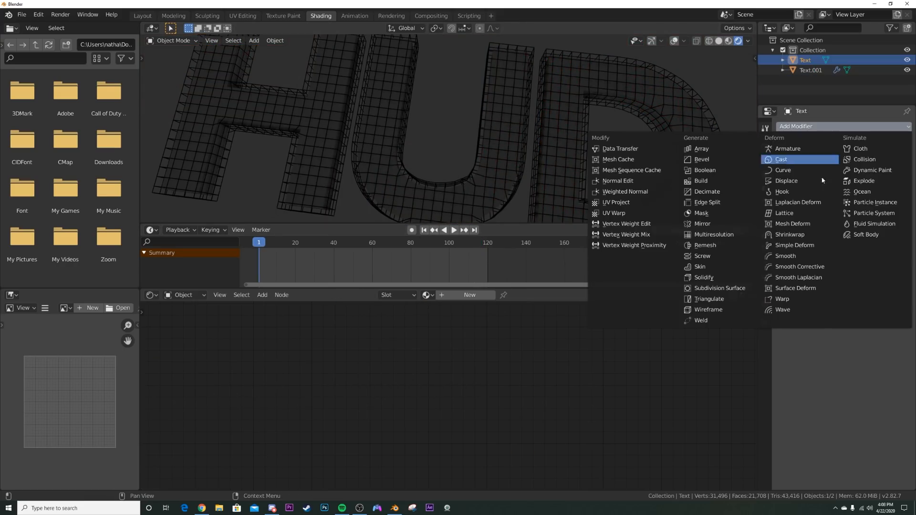
pyautogui.click(719, 310)
# - Set the inner text's Wireframe thickness to 0.0027 m and show the viewport in rendered shading
pyautogui.scroll(6, 694, 210)
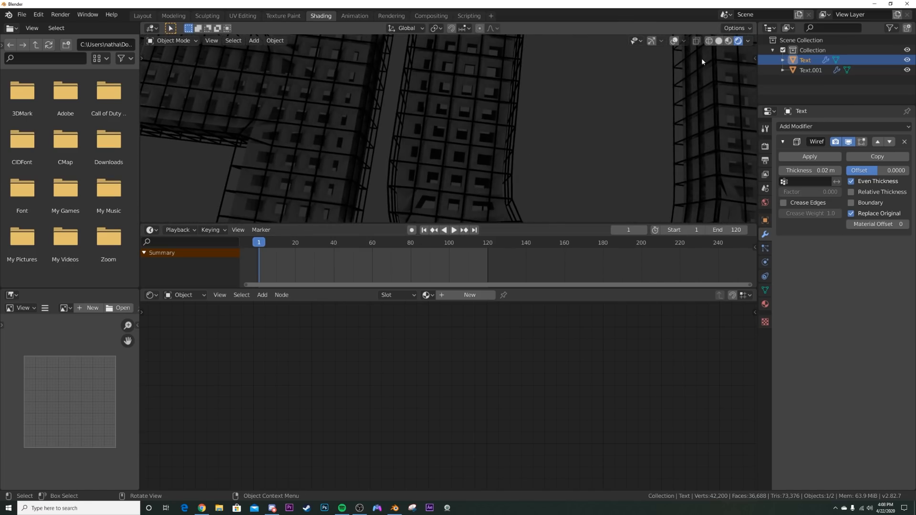
pyautogui.click(729, 41)
pyautogui.scroll(3, 735, 77)
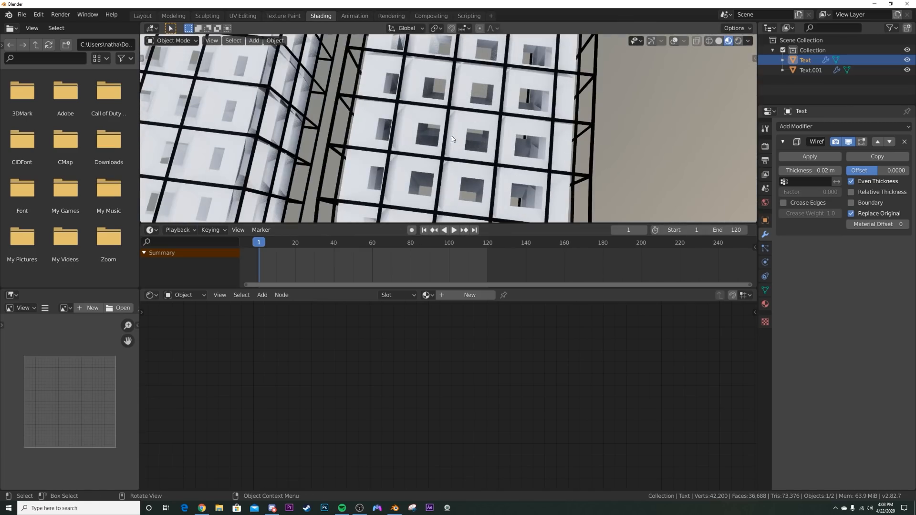
pyautogui.moveTo(811, 170); pyautogui.dragTo(729, 170)
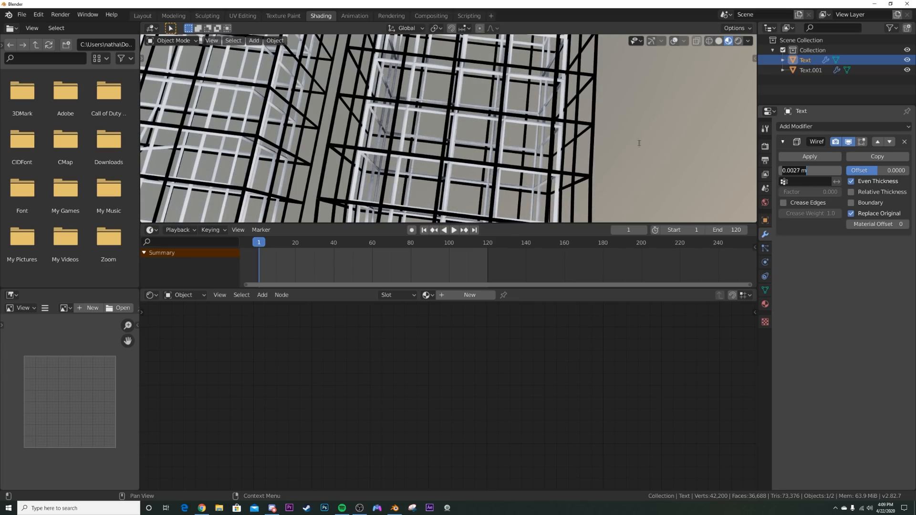
pyautogui.click(515, 119)
pyautogui.scroll(-4, 611, 124)
pyautogui.press('z')
pyautogui.click(588, 79)
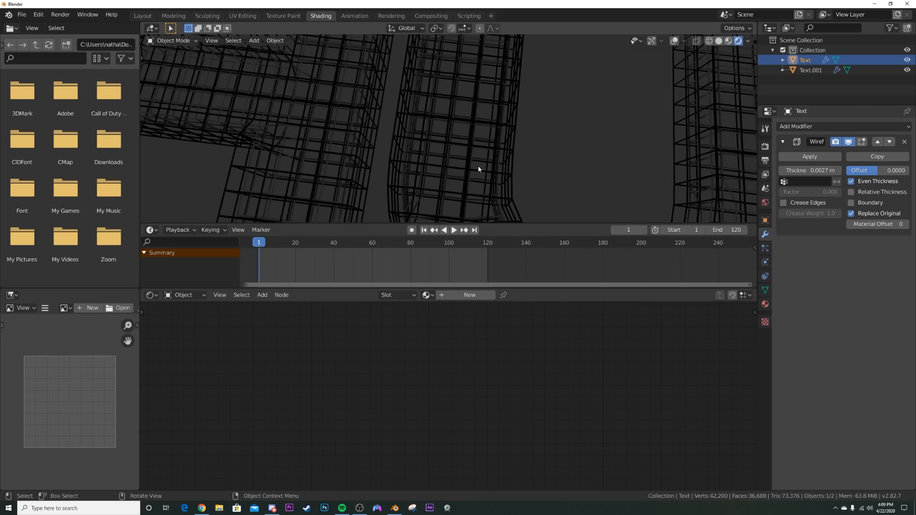
# - Create a new material for the inner text and replace its Principled BSDF with an Emission node
pyautogui.click(456, 294)
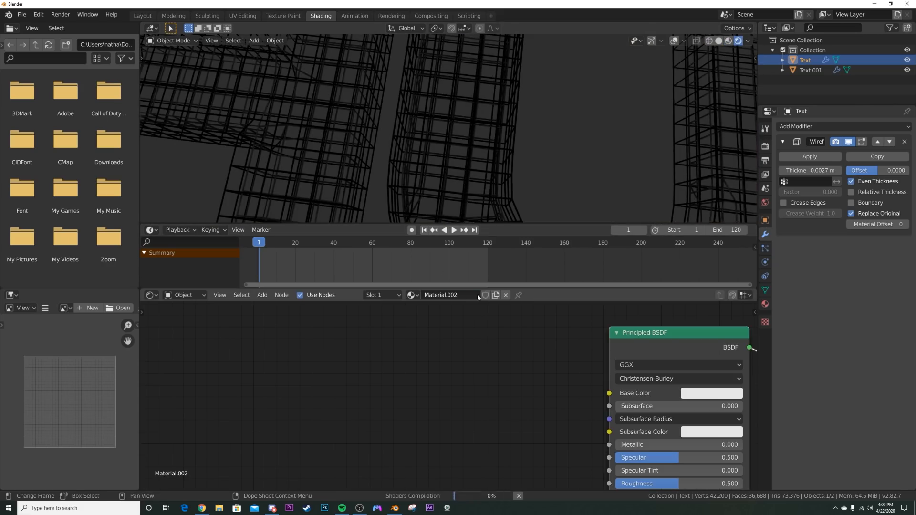
pyautogui.click(678, 42)
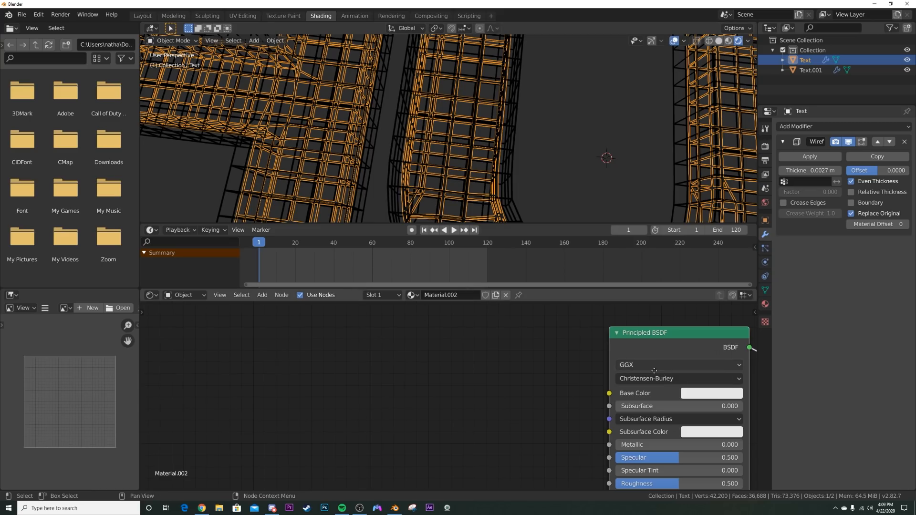
pyautogui.moveTo(681, 344); pyautogui.dragTo(494, 355, button='middle')
pyautogui.press('x')
pyautogui.hotkey('shift', 'a')
pyautogui.click(497, 354)
pyautogui.write('em')
pyautogui.click(517, 370)
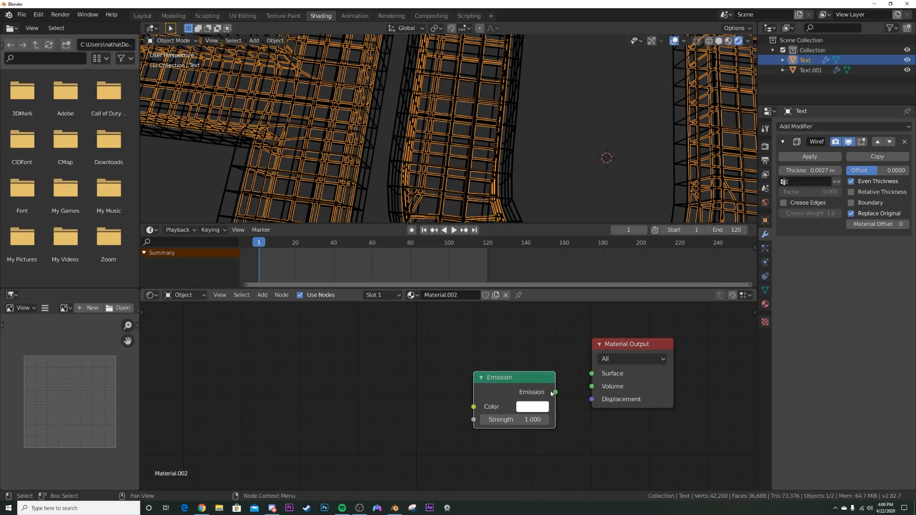
# - Give the inner text's Emission a bright blue colour at strength 24.8 and set the Wireframe thickness to 0.0013 m
pyautogui.click(517, 408)
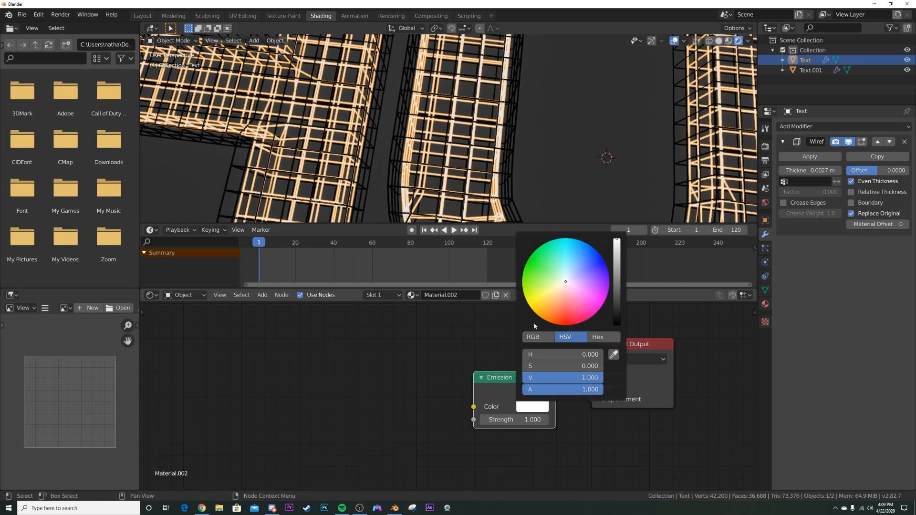
pyautogui.click(583, 241)
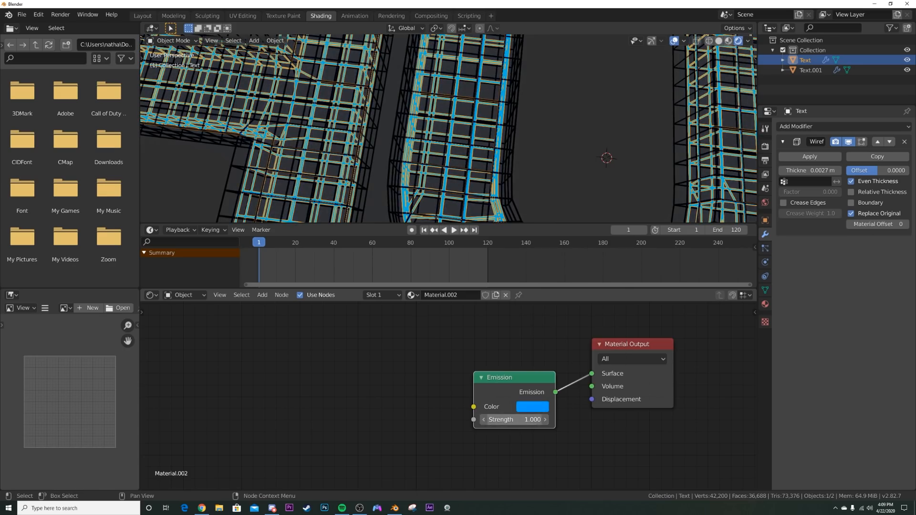
pyautogui.moveTo(517, 420); pyautogui.dragTo(620, 420)
pyautogui.scroll(-4, 574, 251)
pyautogui.scroll(-1, 567, 200)
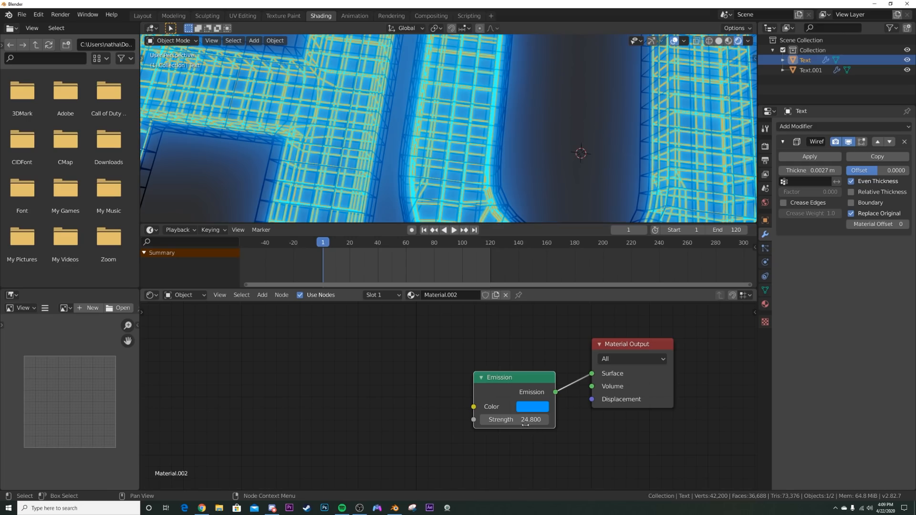
pyautogui.moveTo(817, 170)
pyautogui.mouseDown()
pyautogui.moveTo(802, 170)
pyautogui.moveTo(817, 170)
pyautogui.mouseUp()
pyautogui.click(548, 125)
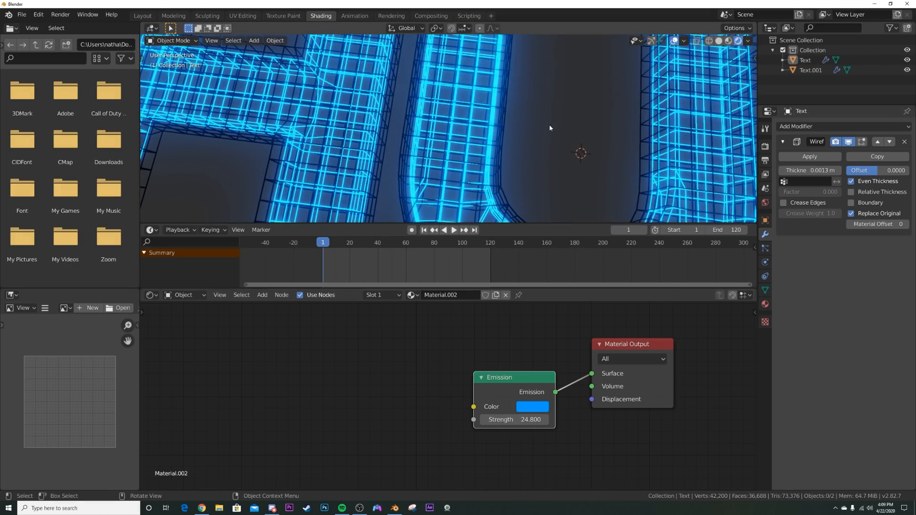
# - Set the World background colour to black
pyautogui.click(880, 191)
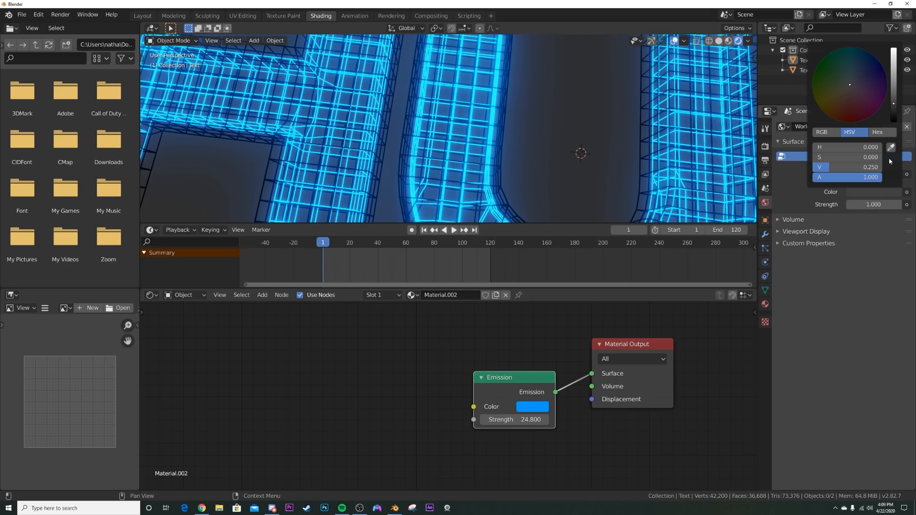
pyautogui.moveTo(897, 120); pyautogui.dragTo(896, 125)
pyautogui.scroll(-6, 476, 147)
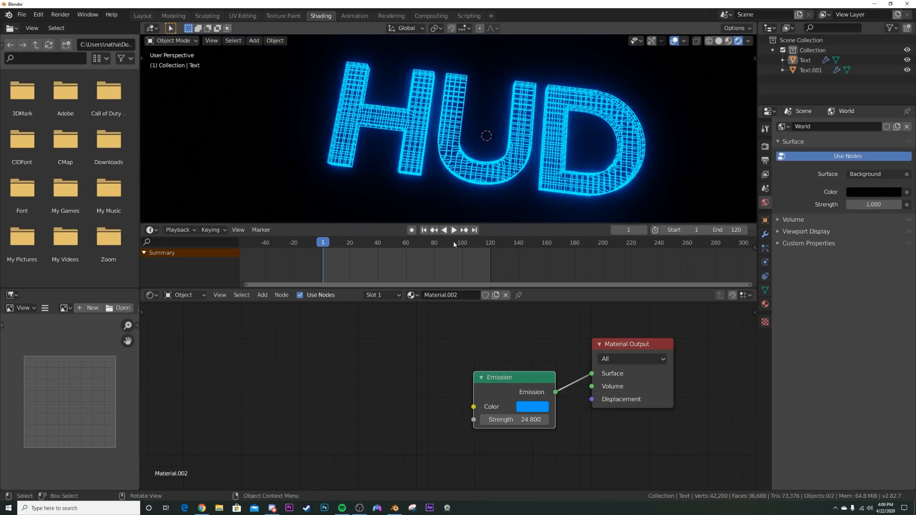
# - Play the animation to frame 20 and examine how the orange shell and blue inner wireframe glow together
pyautogui.click(453, 230)
pyautogui.click(453, 231)
pyautogui.moveTo(455, 165); pyautogui.dragTo(481, 162, button='middle')
pyautogui.scroll(4, 481, 161)
pyautogui.scroll(-5, 482, 169)
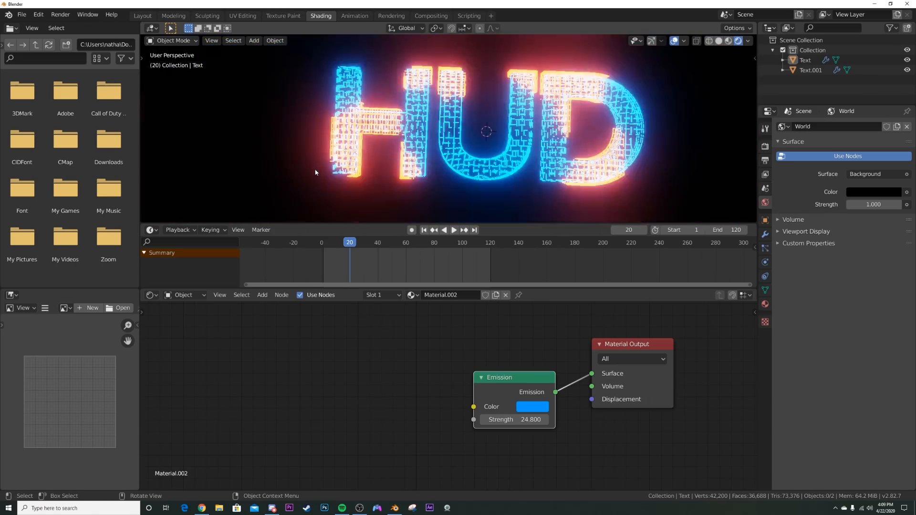
pyautogui.scroll(5, 441, 172)
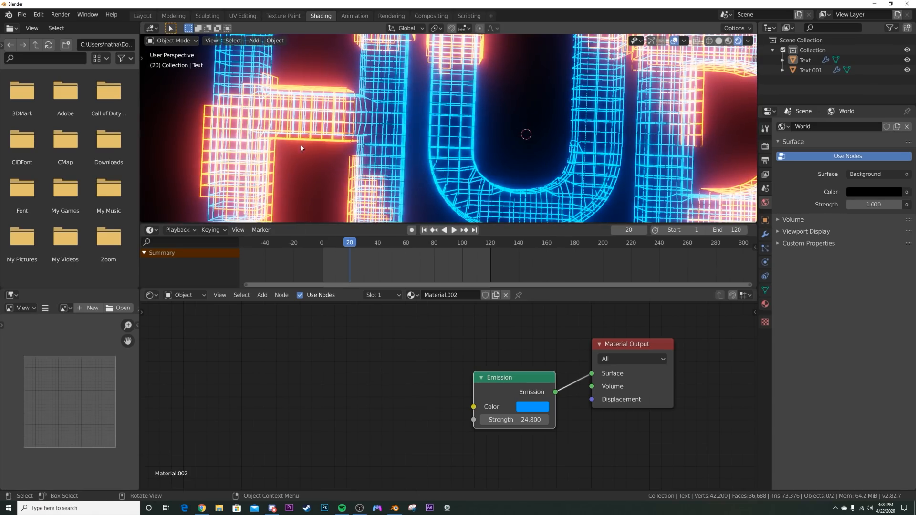
# - Hide the inner Text object, preview the orange shell's animation on its own and return to frame 1
pyautogui.click(273, 165)
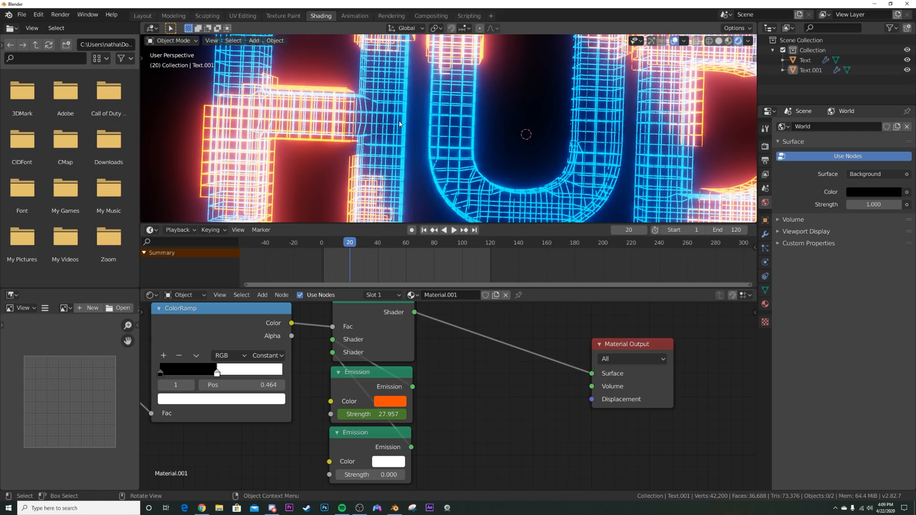
pyautogui.click(424, 231)
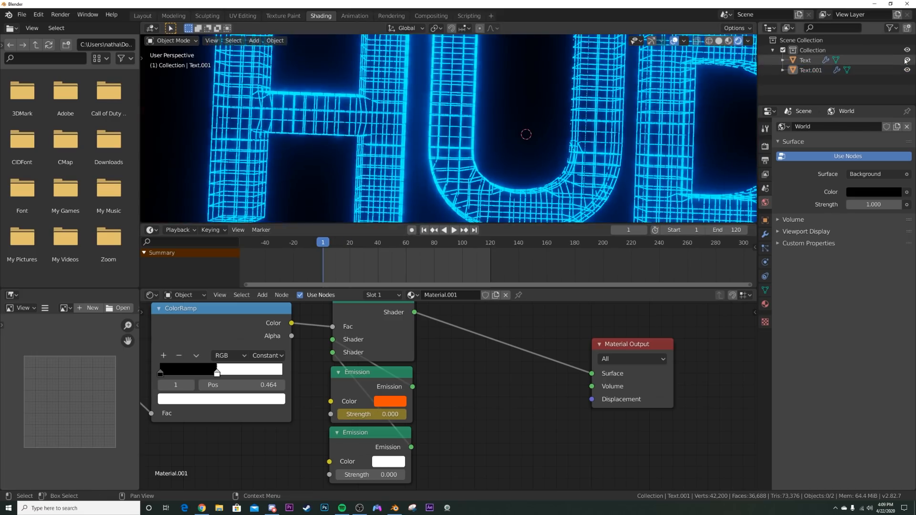
pyautogui.click(907, 61)
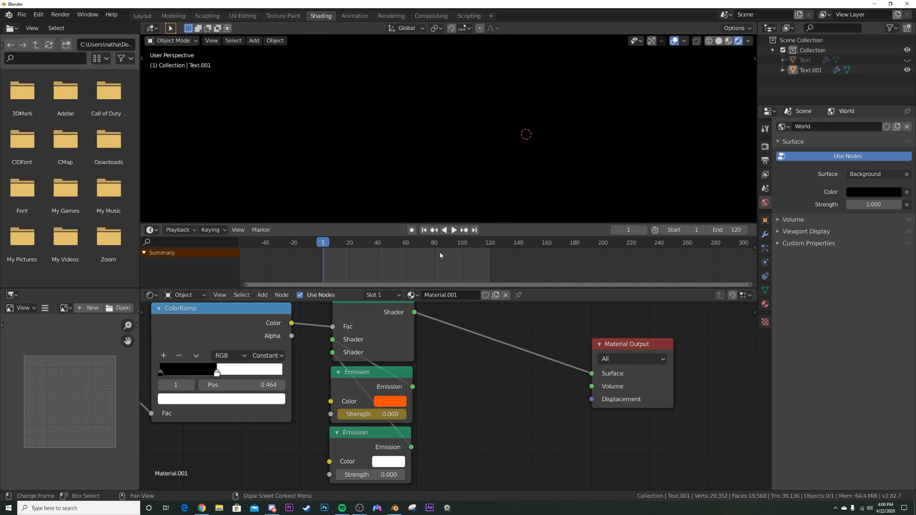
pyautogui.press('space')
pyautogui.press('space')
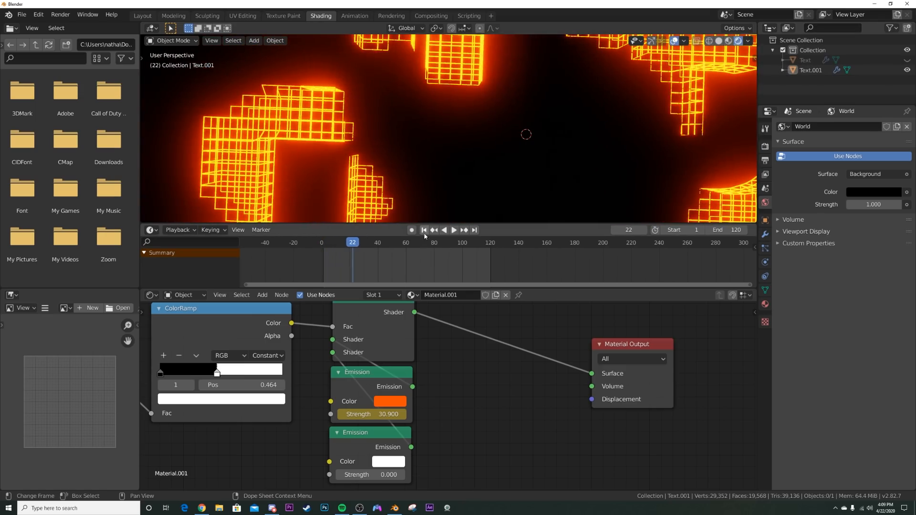
pyautogui.click(424, 231)
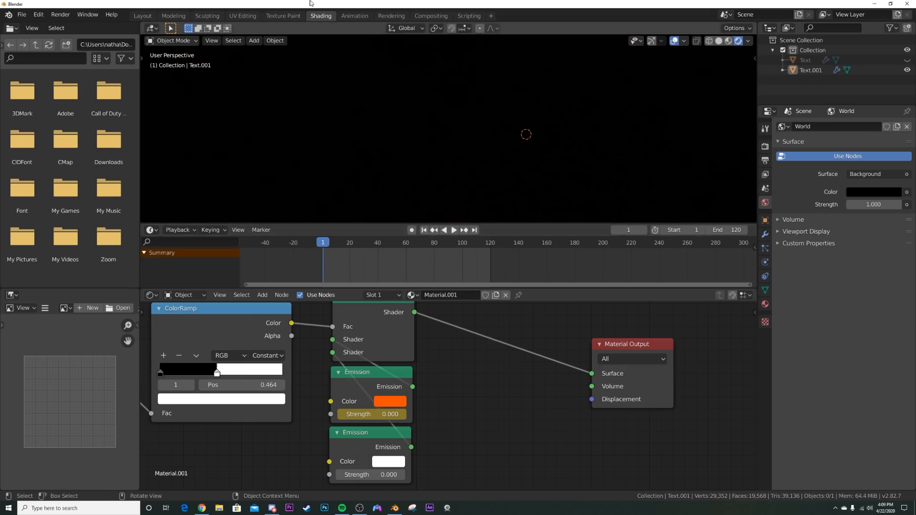
# - Switch to the Animation workspace, change the camera view area to a Graph Editor and show the main viewport rendered
pyautogui.click(355, 16)
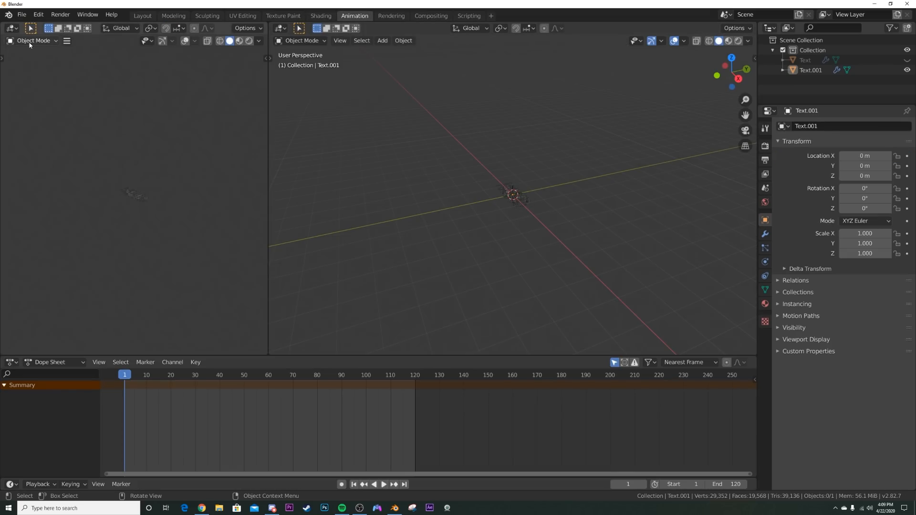
pyautogui.click(12, 28)
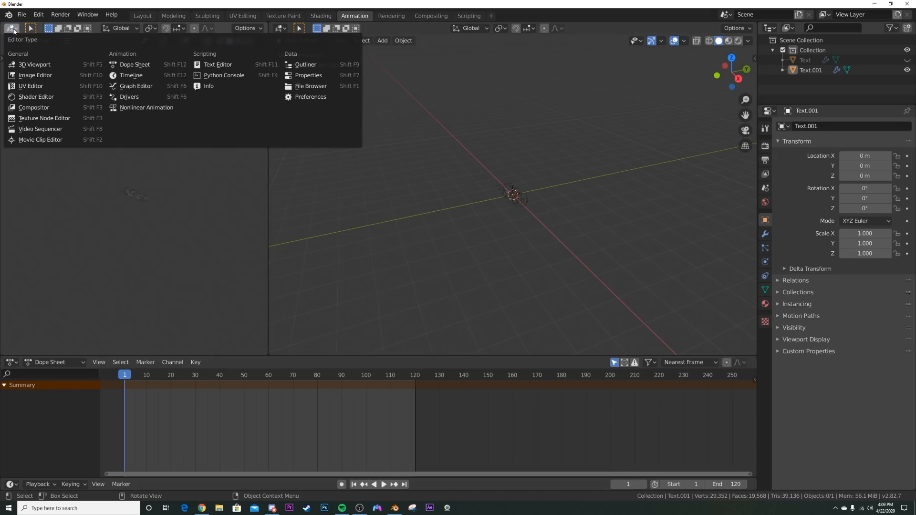
pyautogui.click(130, 86)
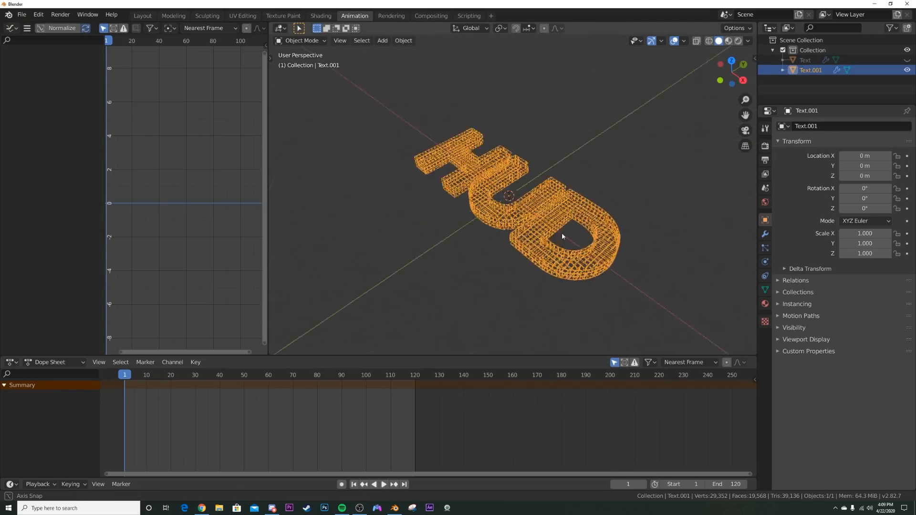
pyautogui.moveTo(563, 236); pyautogui.dragTo(583, 245, button='middle')
pyautogui.press('z')
pyautogui.click(574, 186)
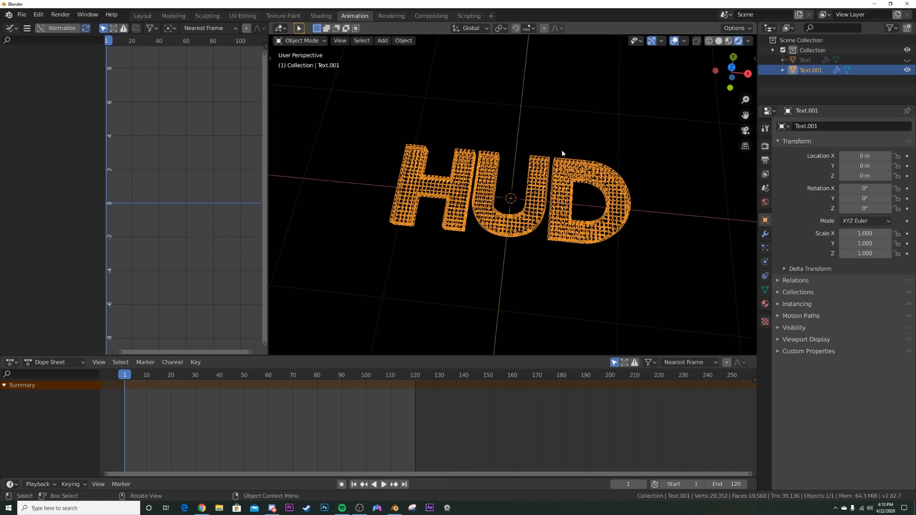
# - Play the animation to frame 17 with viewport overlays hidden and select the orange text shell
pyautogui.click(508, 154)
pyautogui.press('space')
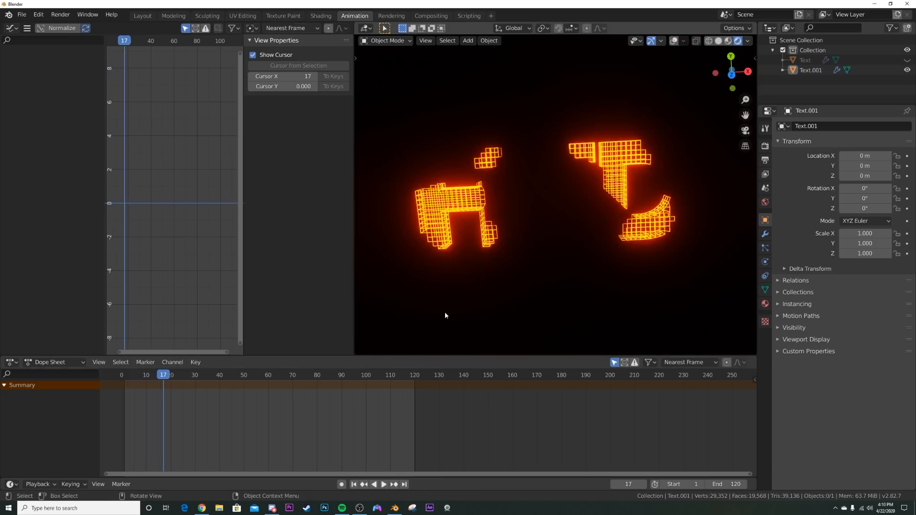
pyautogui.click(465, 204)
pyautogui.moveTo(465, 204)
pyautogui.mouseDown(button='middle')
pyautogui.moveTo(505, 218)
pyautogui.moveTo(468, 196)
pyautogui.mouseUp(button='middle')
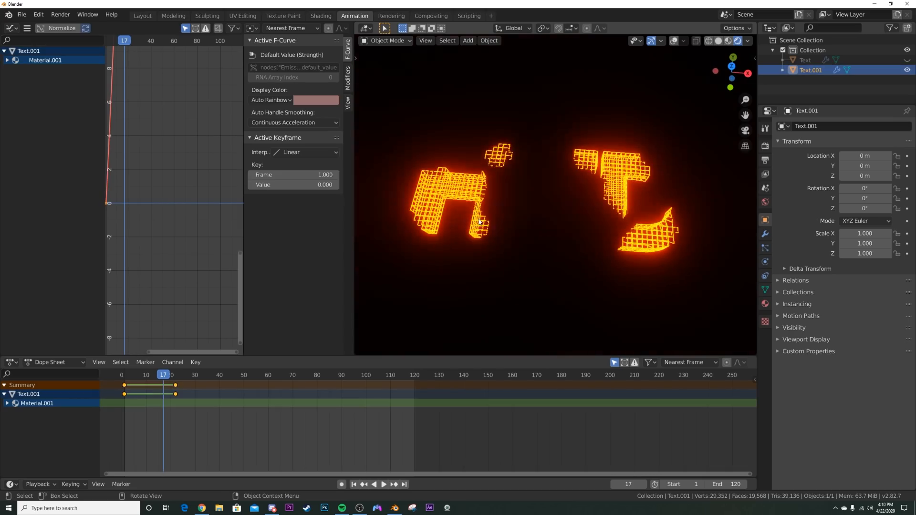
# - Select the orange Emission node in the Shading workspace and return to the Animation workspace
pyautogui.click(320, 16)
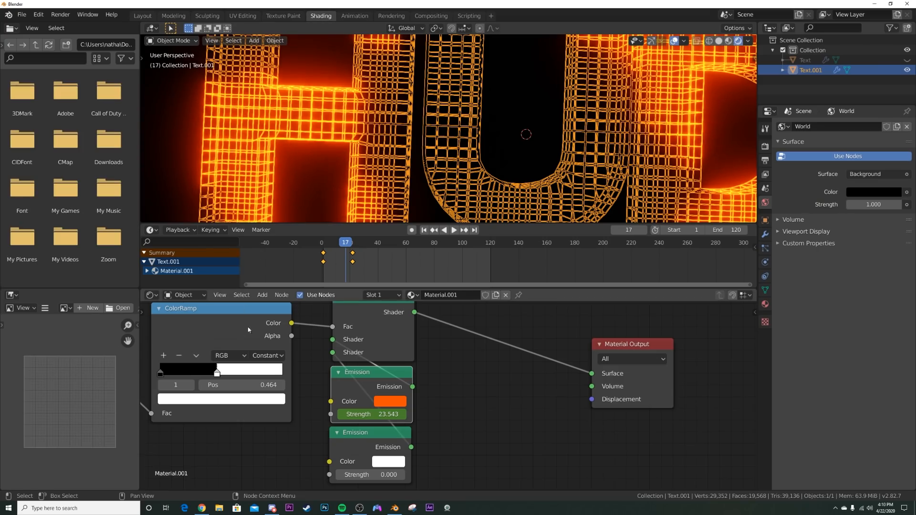
pyautogui.moveTo(368, 379)
pyautogui.mouseDown()
pyautogui.moveTo(435, 357)
pyautogui.moveTo(350, 376)
pyautogui.moveTo(366, 377)
pyautogui.mouseUp()
pyautogui.click(354, 15)
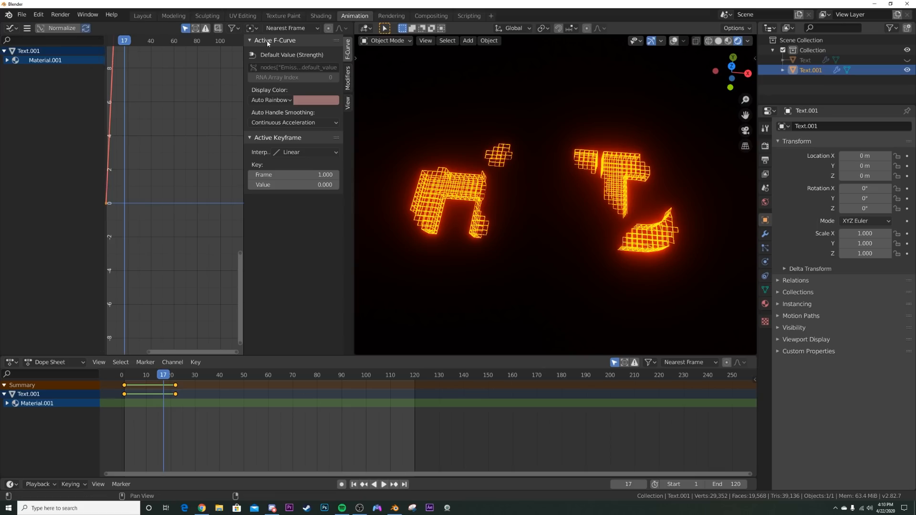
# - Add a Noise modifier to the orange Emission's strength F-curve and set the noise strength to 60.5
pyautogui.click(349, 81)
pyautogui.click(282, 55)
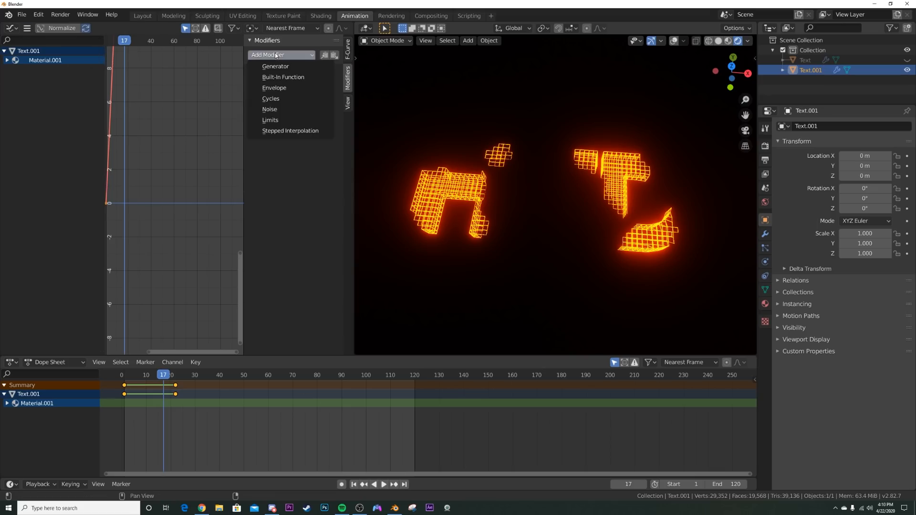
pyautogui.click(283, 111)
pyautogui.scroll(-12, 156, 202)
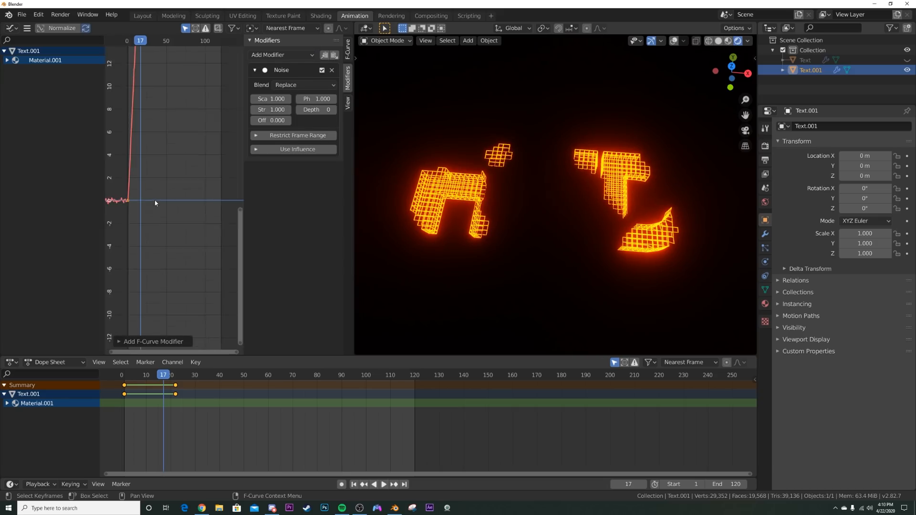
pyautogui.scroll(10, 146, 205)
pyautogui.scroll(-6, 185, 132)
pyautogui.keyDown('ctrl'); pyautogui.moveTo(190, 131); pyautogui.dragTo(198, 150, button='middle'); pyautogui.keyUp('ctrl')
pyautogui.moveTo(198, 150); pyautogui.dragTo(176, 277, button='middle')
pyautogui.scroll(-1, 175, 205)
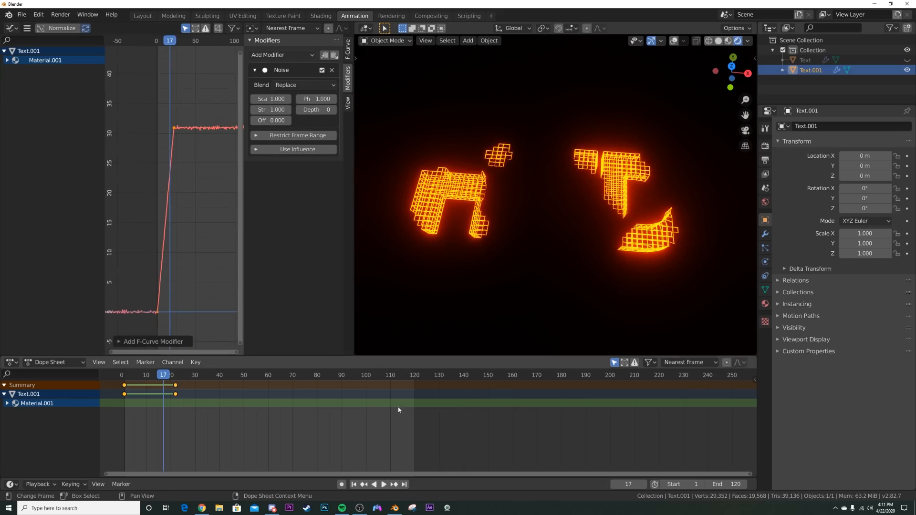
pyautogui.moveTo(266, 110); pyautogui.dragTo(353, 110)
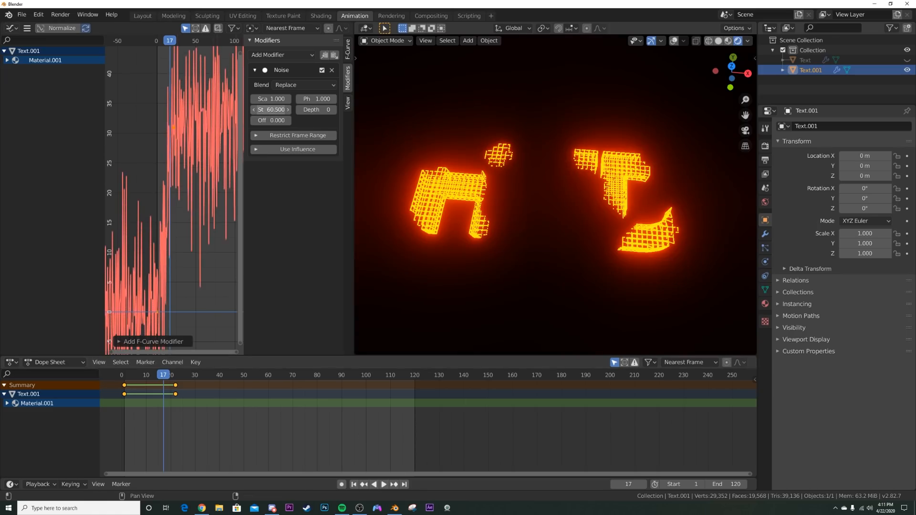
# - Play the animation repeatedly from frame 1 to preview the orange shell's noise flicker and return to the first frame
pyautogui.click(353, 484)
pyautogui.click(383, 484)
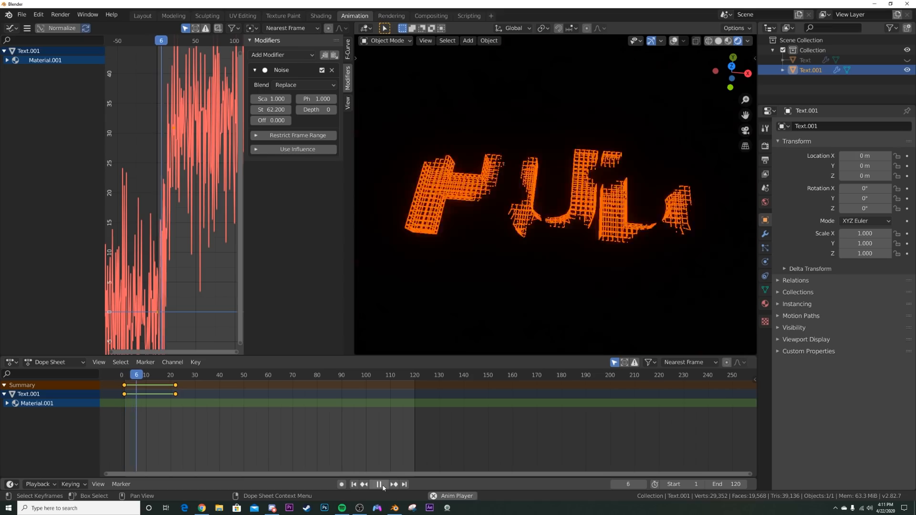
pyautogui.click(379, 484)
pyautogui.click(354, 484)
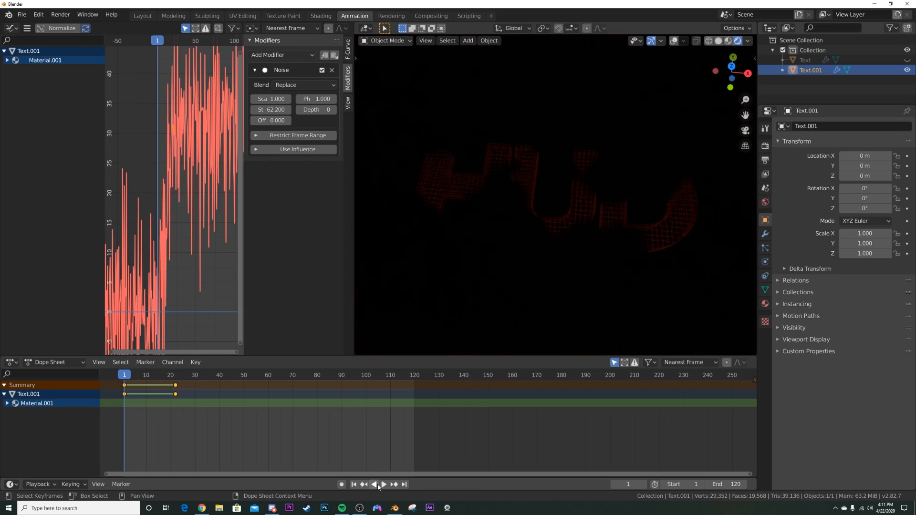
pyautogui.click(383, 484)
pyautogui.click(383, 485)
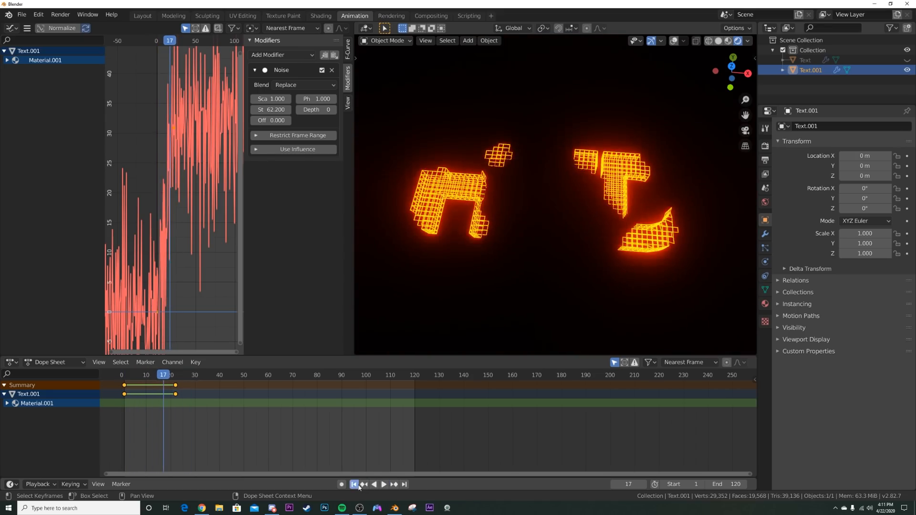
pyautogui.click(353, 485)
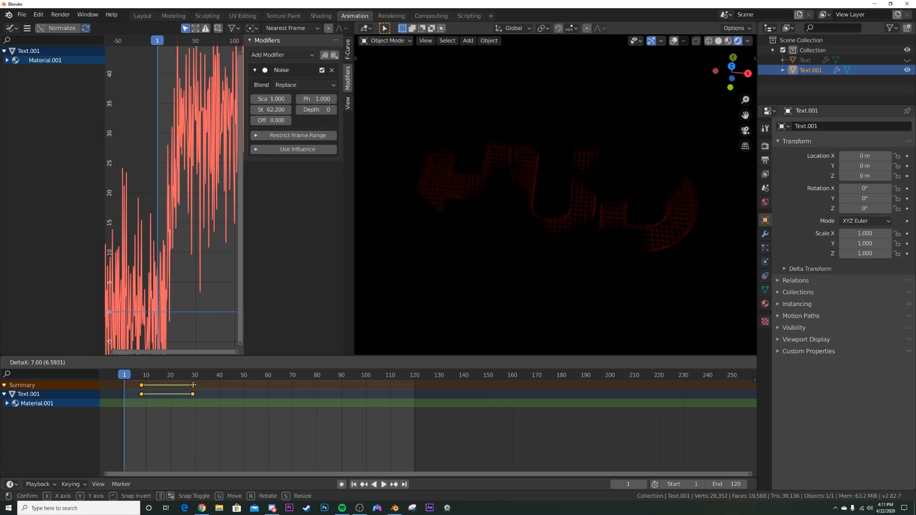
# - Move only the orange emission's second strength keyframe to frame 40
pyautogui.hotkey('alt', 'a')
pyautogui.moveTo(175, 385); pyautogui.dragTo(193, 384)
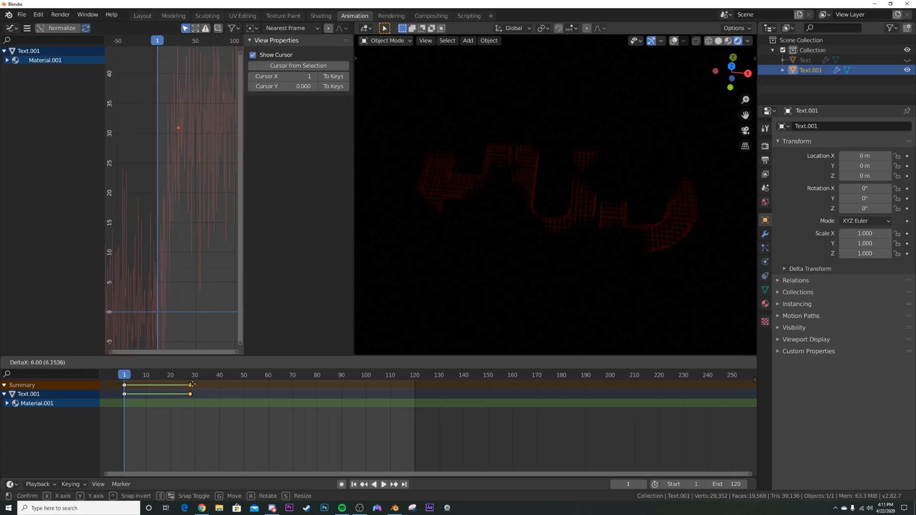
pyautogui.click(218, 387)
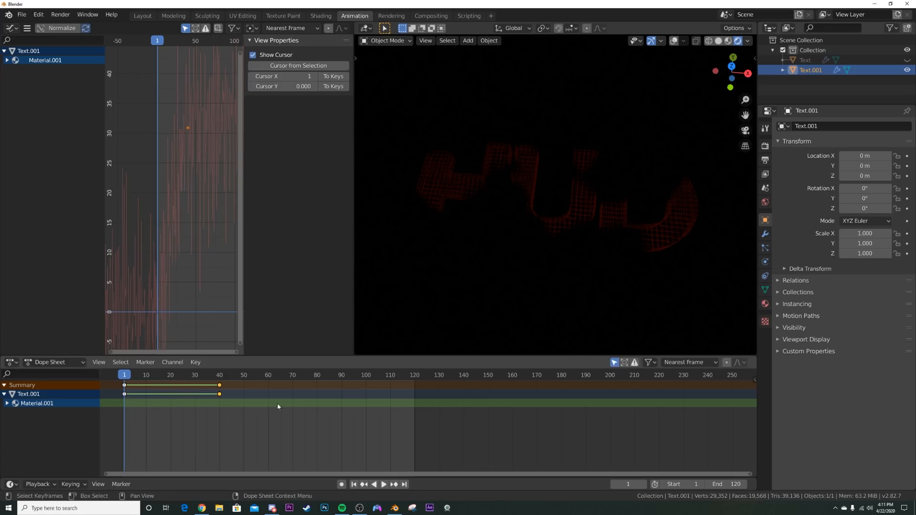
# - Play and scrub through the first 40 frames to check the orange shell's slower flicker
pyautogui.press('space')
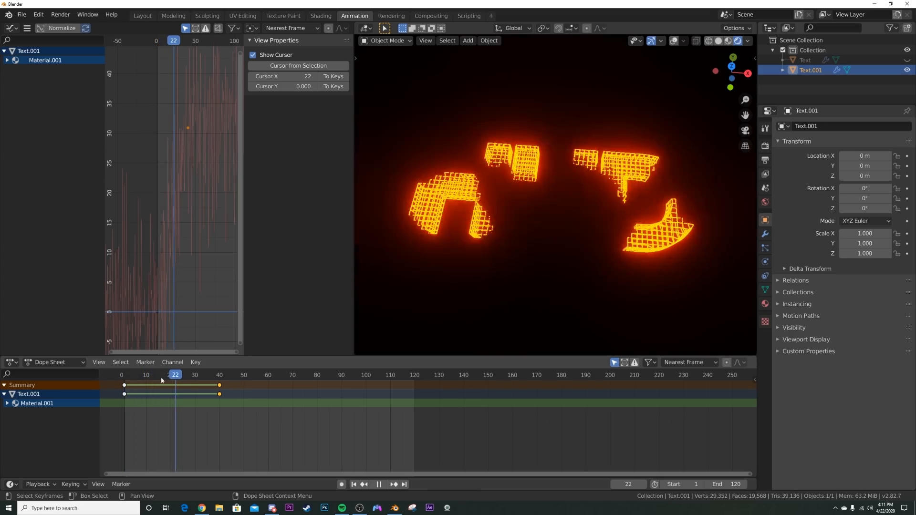
pyautogui.moveTo(229, 375); pyautogui.dragTo(123, 394)
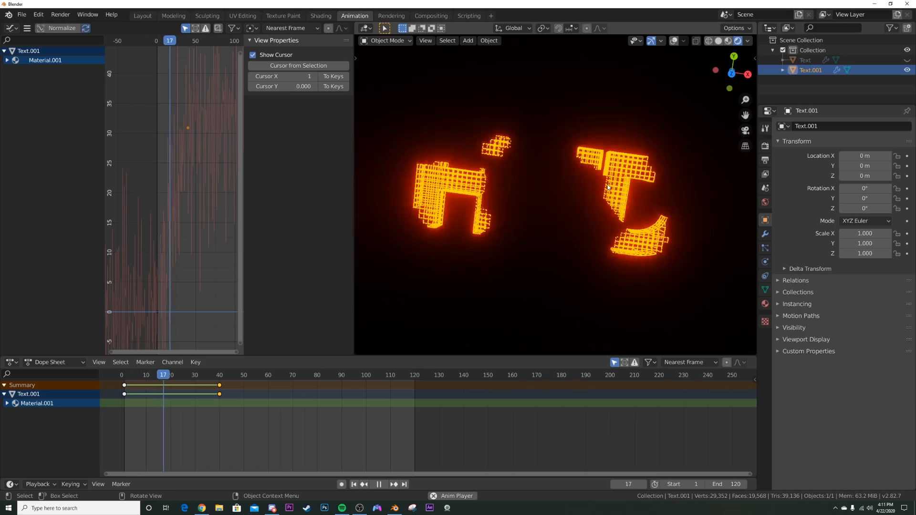
pyautogui.moveTo(228, 375); pyautogui.dragTo(119, 394)
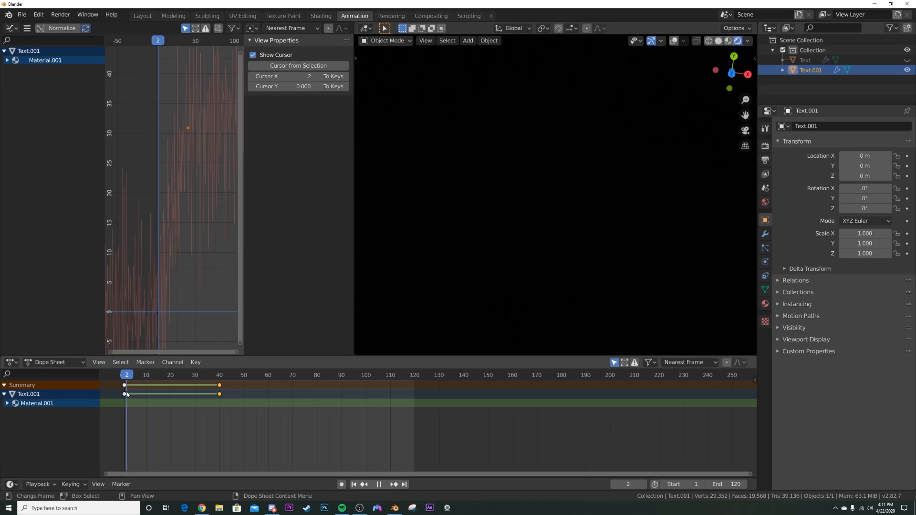
pyautogui.press('space')
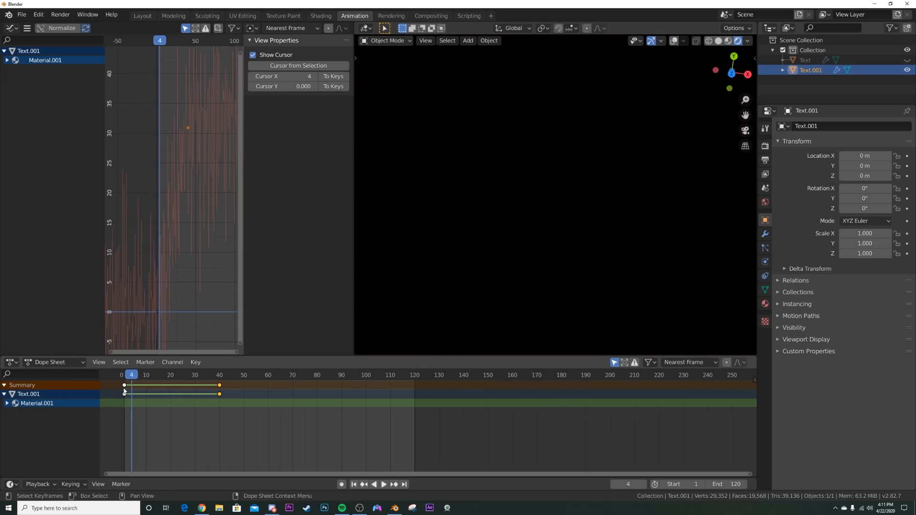
pyautogui.press('space')
pyautogui.moveTo(135, 378); pyautogui.dragTo(125, 382)
pyautogui.hotkey('ctrl', 'z')
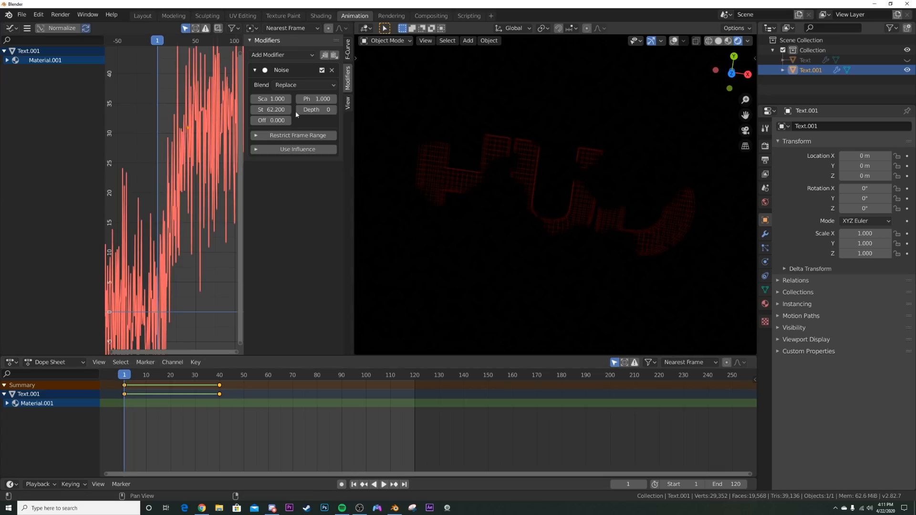
# - Restrict the orange strength curve's Noise modifier to a frame range ending at frame 40
pyautogui.click(296, 137)
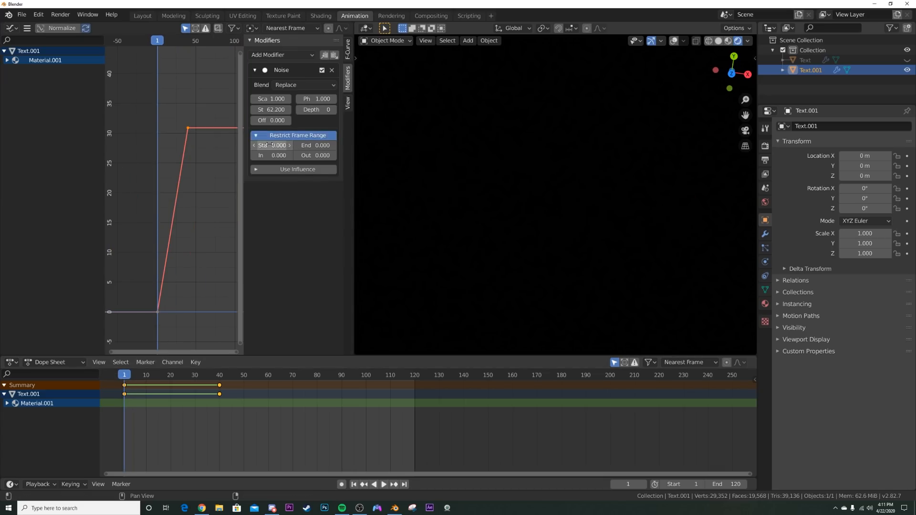
pyautogui.click(220, 382)
pyautogui.press('space')
pyautogui.press('space')
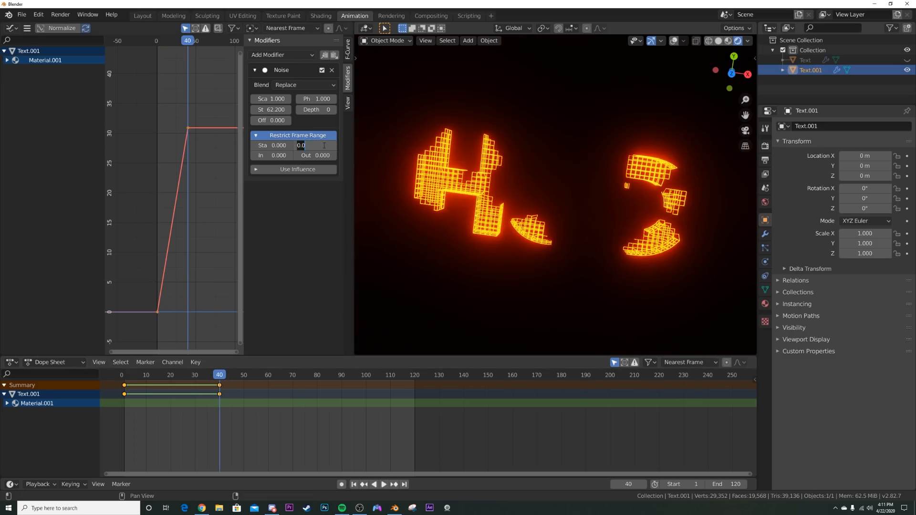
pyautogui.write('40')
pyautogui.press('Return')
# - Try a noise scale of 11.6, restore the scale to 1 and set the noise strength to 93
pyautogui.click(271, 98)
pyautogui.write('11.6')
pyautogui.press('Return')
pyautogui.moveTo(274, 100); pyautogui.dragTo(298, 109)
pyautogui.hotkey('ctrl', 'z')
# - Play the animation from frame 1 to review the stronger orange flicker
pyautogui.click(364, 484)
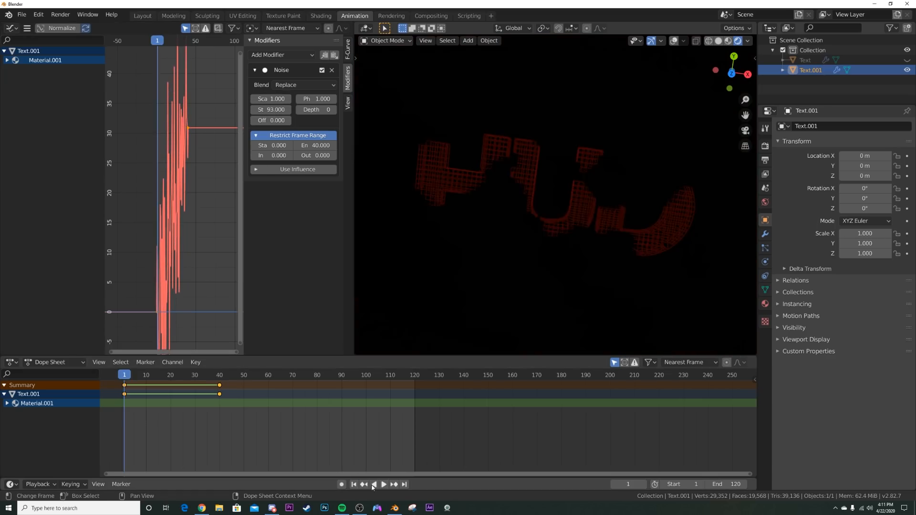
pyautogui.click(384, 485)
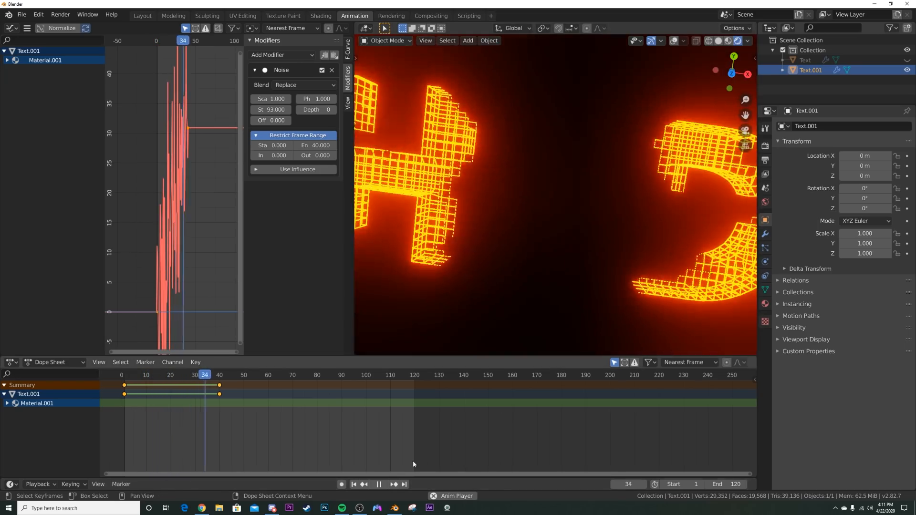
pyautogui.click(353, 485)
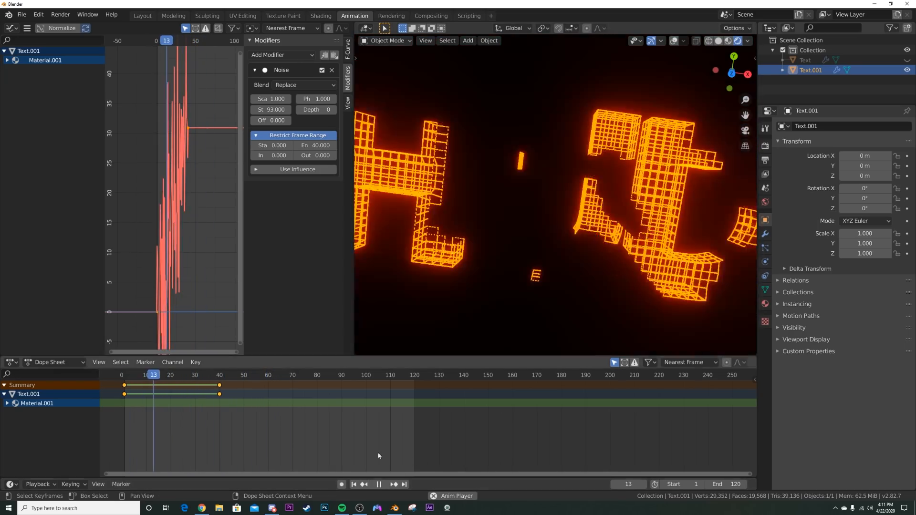
pyautogui.press('space')
# - Unhide the blue inner text in the Layout workspace and show the viewport rendered at frame 1
pyautogui.click(142, 16)
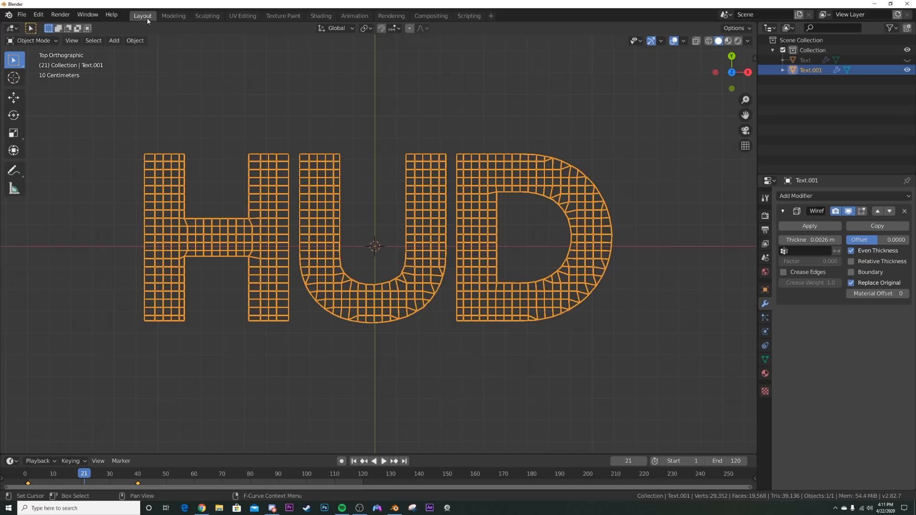
pyautogui.click(794, 62)
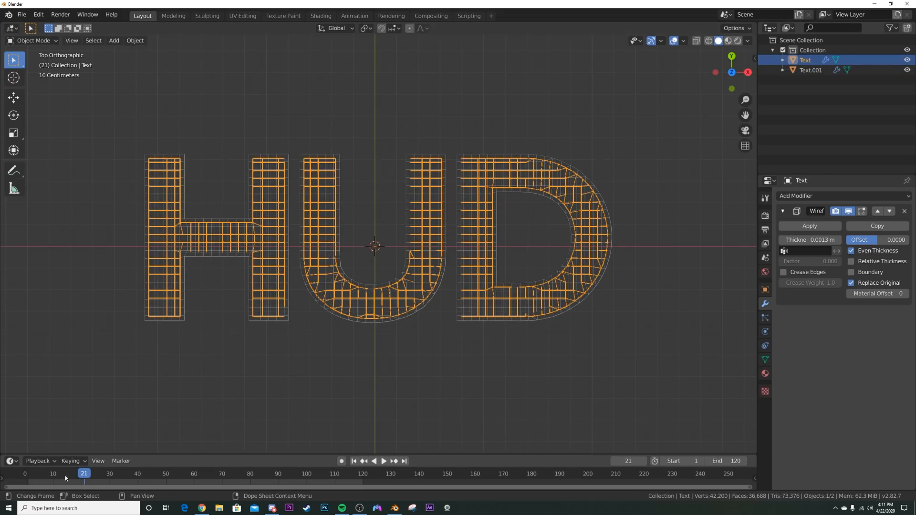
pyautogui.press('z')
pyautogui.click(467, 324)
pyautogui.scroll(4, 547, 306)
# - Hide the overlays and gizmos in the Layout viewport
pyautogui.click(668, 39)
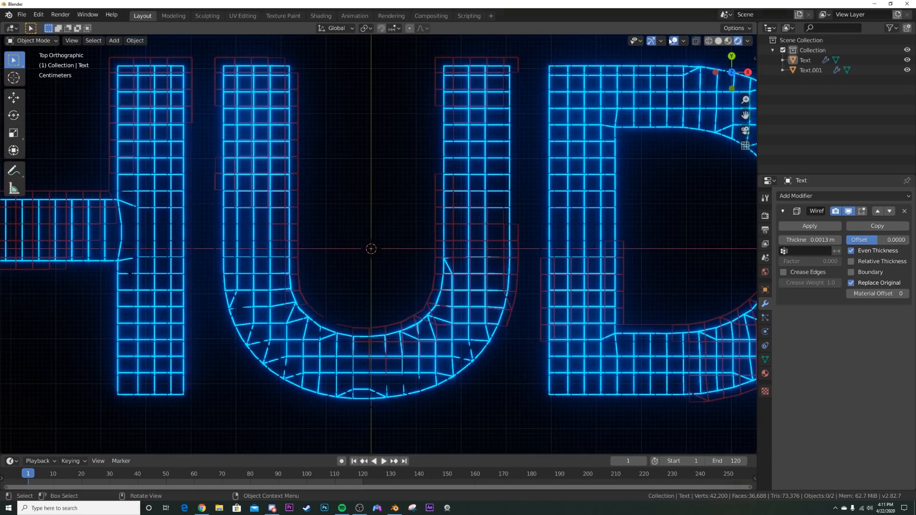
pyautogui.click(673, 41)
pyautogui.click(652, 41)
pyautogui.scroll(-3, 494, 250)
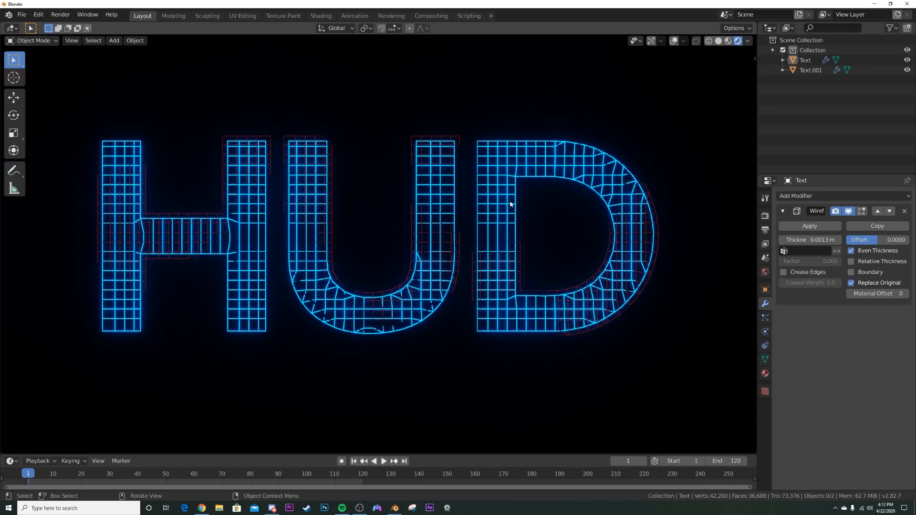
# - Select the blue inner text and keyframe its material's emission strength at 0 on frame 1
pyautogui.click(876, 60)
pyautogui.click(905, 60)
pyautogui.click(905, 60)
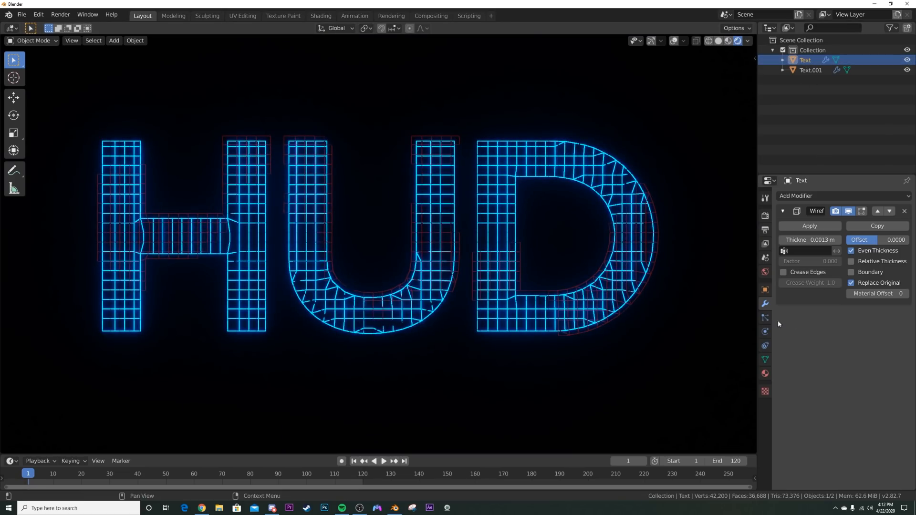
pyautogui.click(763, 375)
pyautogui.moveTo(878, 331); pyautogui.dragTo(783, 330)
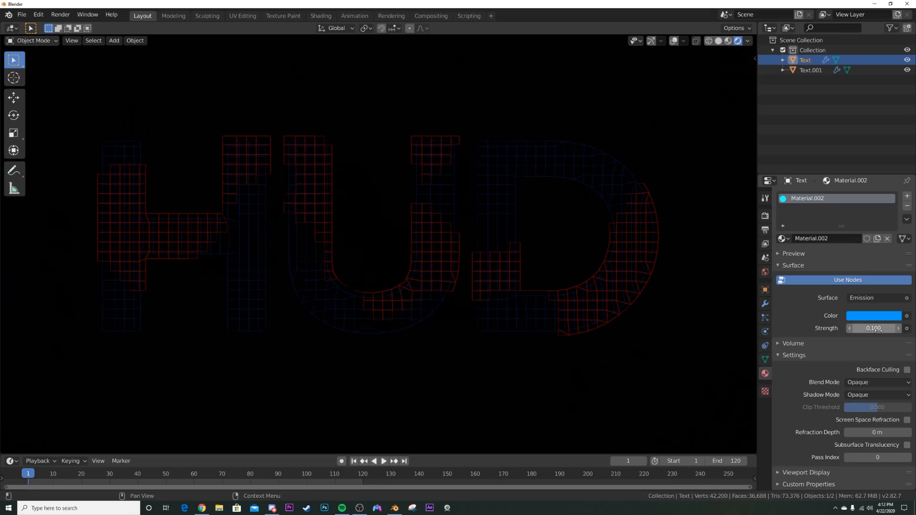
pyautogui.rightClick(877, 329)
pyautogui.click(877, 329)
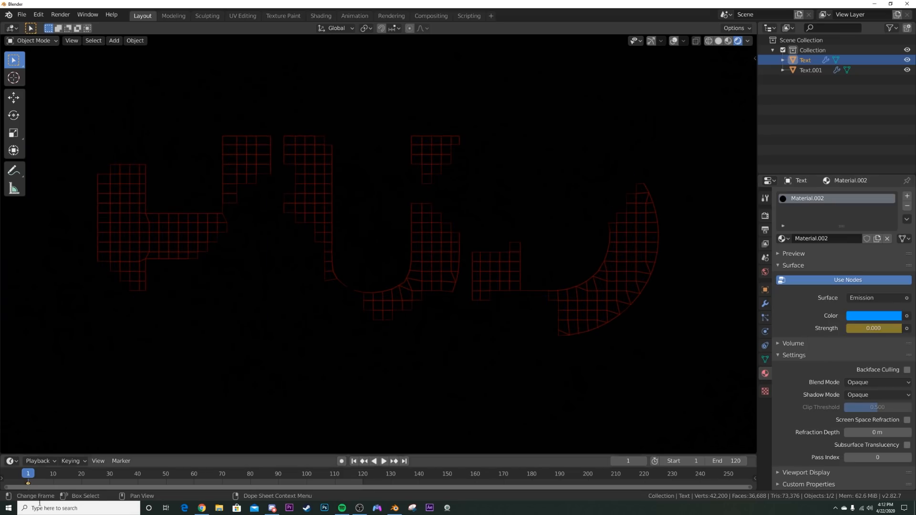
# - Keyframe the blue material's emission strength at 38.7 on frame 40
pyautogui.click(140, 475)
pyautogui.moveTo(140, 476); pyautogui.dragTo(138, 476)
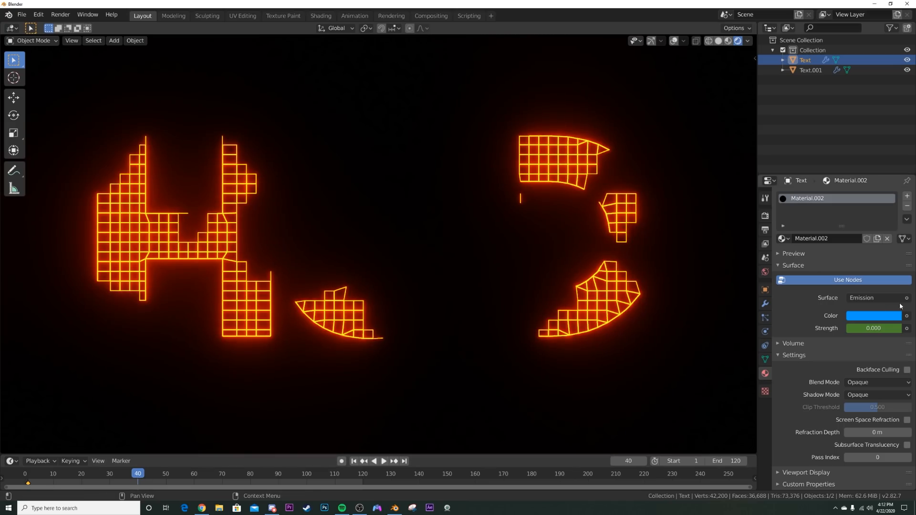
pyautogui.moveTo(873, 328); pyautogui.dragTo(915, 329)
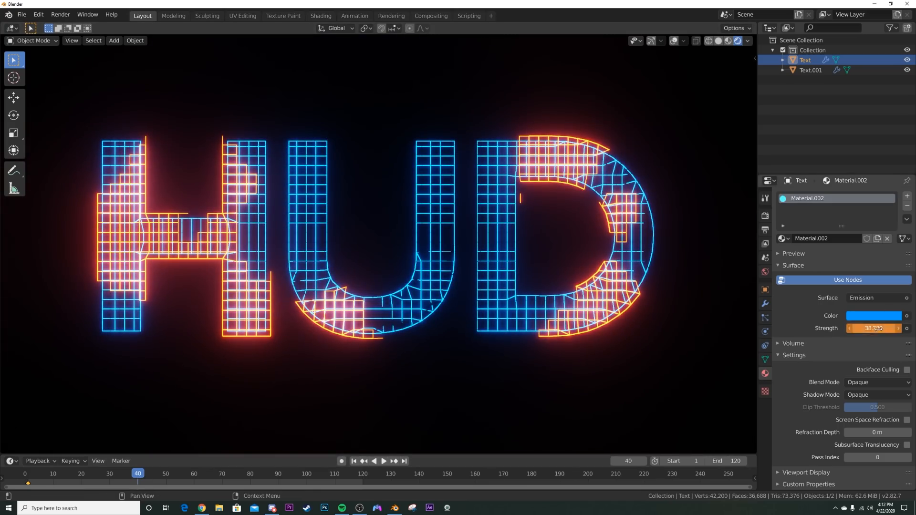
pyautogui.rightClick(876, 329)
pyautogui.click(876, 330)
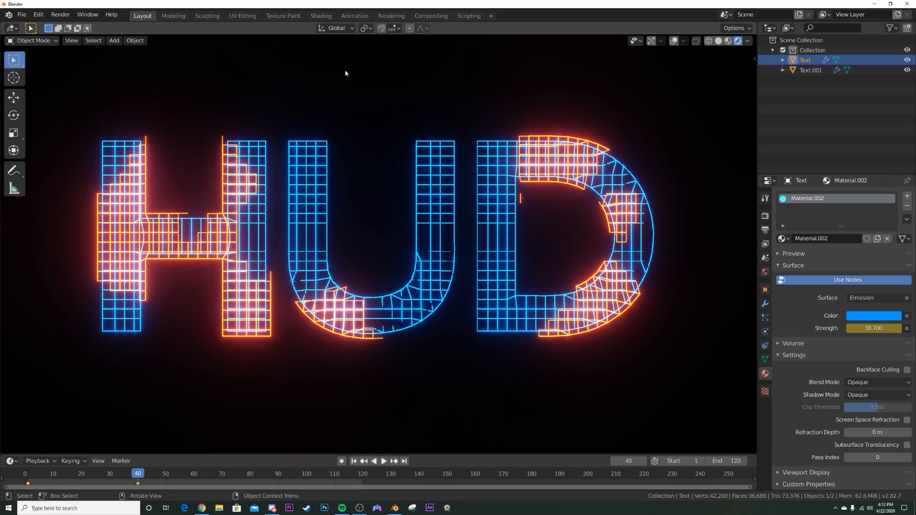
# - Add a Noise modifier to the blue emission's strength F-curve in the Animation workspace, with strength 170.3 and a frame range ending at 40
pyautogui.click(355, 16)
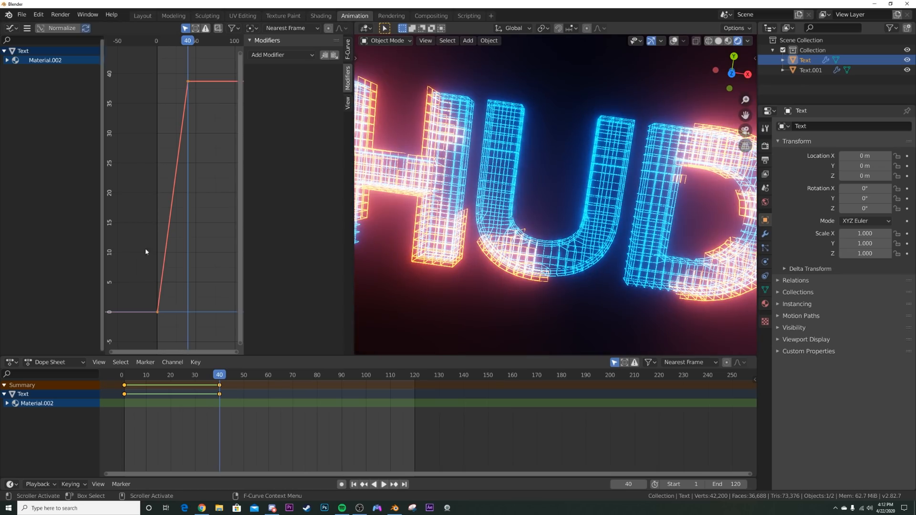
pyautogui.click(291, 54)
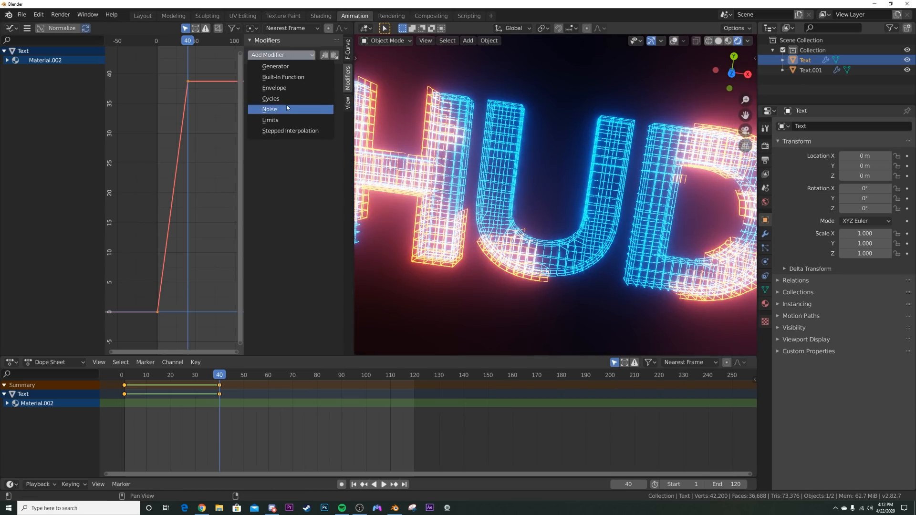
pyautogui.click(287, 104)
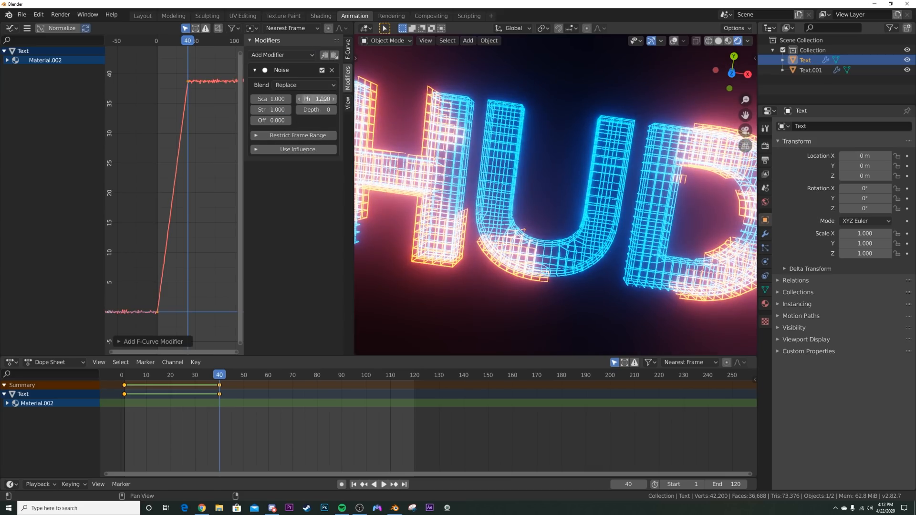
pyautogui.click(278, 135)
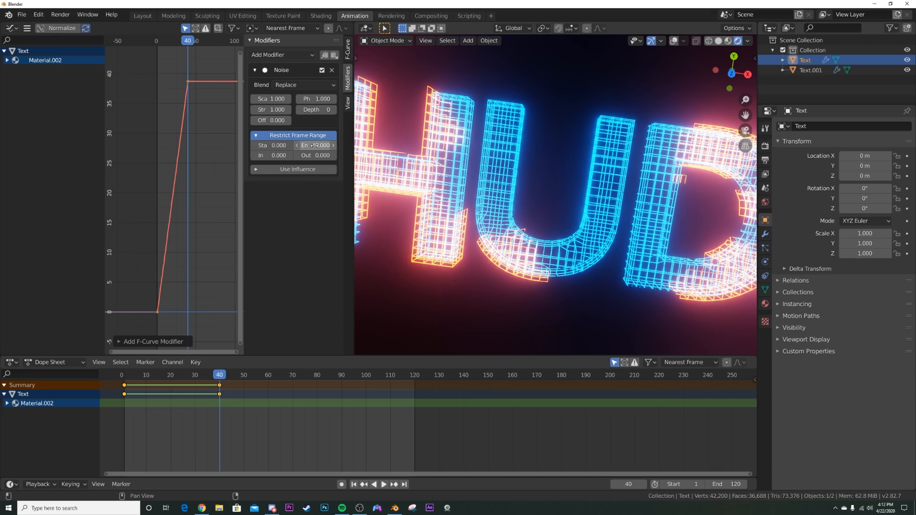
pyautogui.moveTo(271, 109); pyautogui.dragTo(327, 109)
# - Play the animation from frame 1 to preview the blue and orange flicker together
pyautogui.click(353, 484)
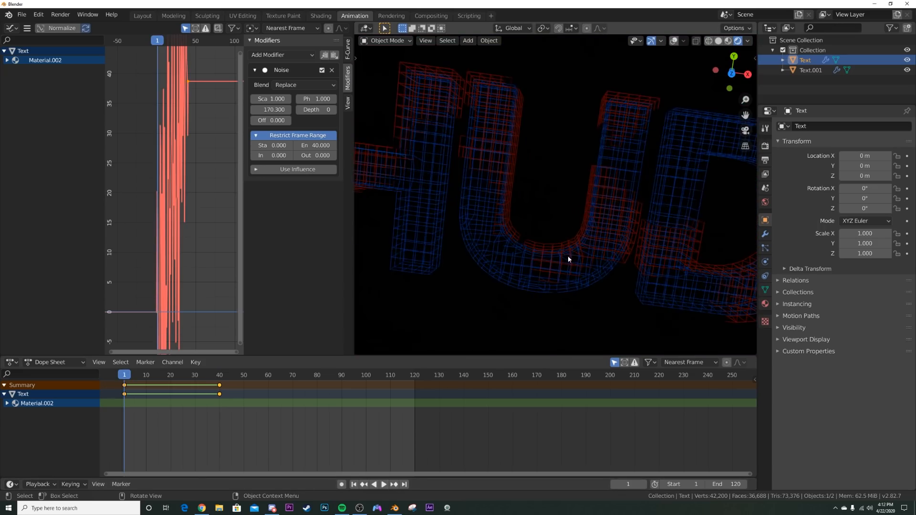
pyautogui.press('space')
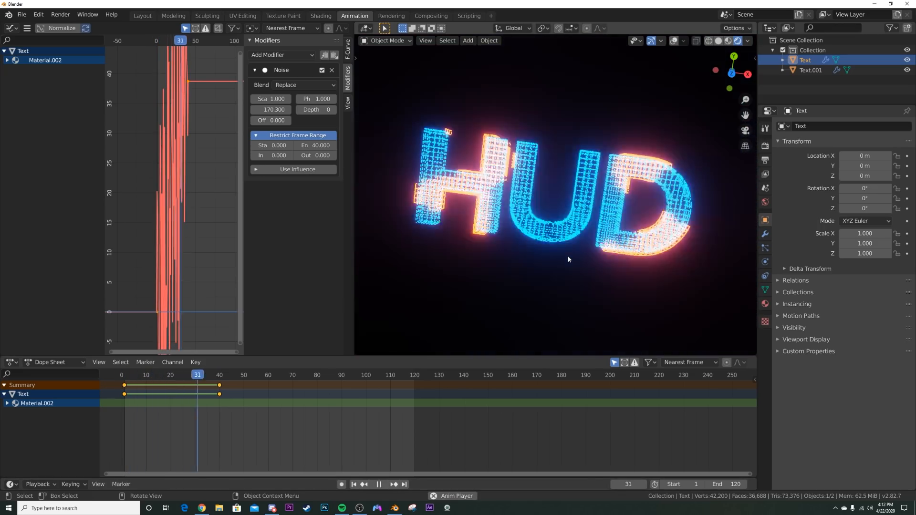
pyautogui.press('space')
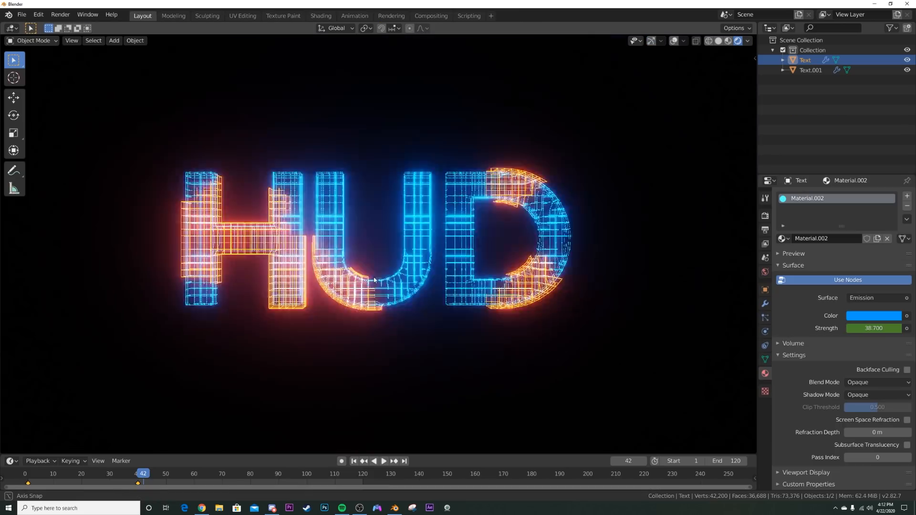
# - Add a camera to the scene in the Layout workspace with the text viewed from the top
pyautogui.moveTo(372, 276); pyautogui.dragTo(377, 249, button='middle')
pyautogui.press('`')
pyautogui.click(379, 196)
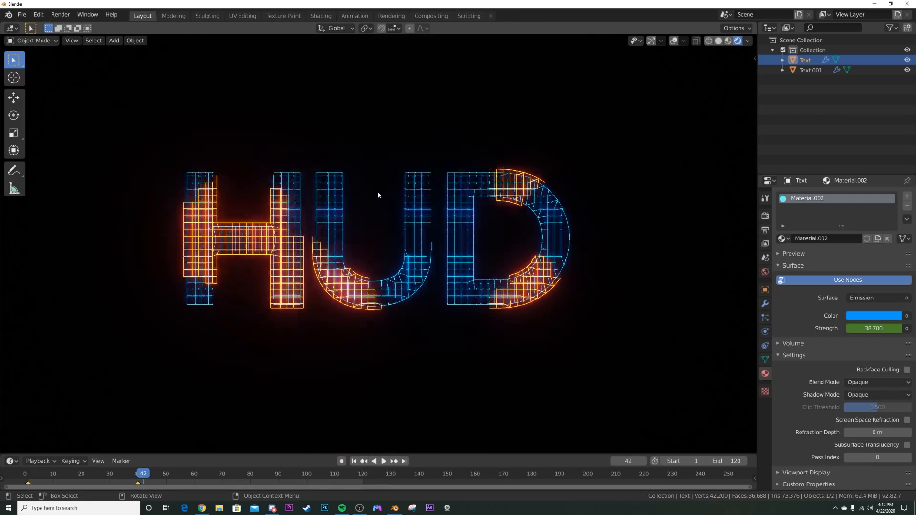
pyautogui.hotkey('shift', 'a')
pyautogui.click(377, 317)
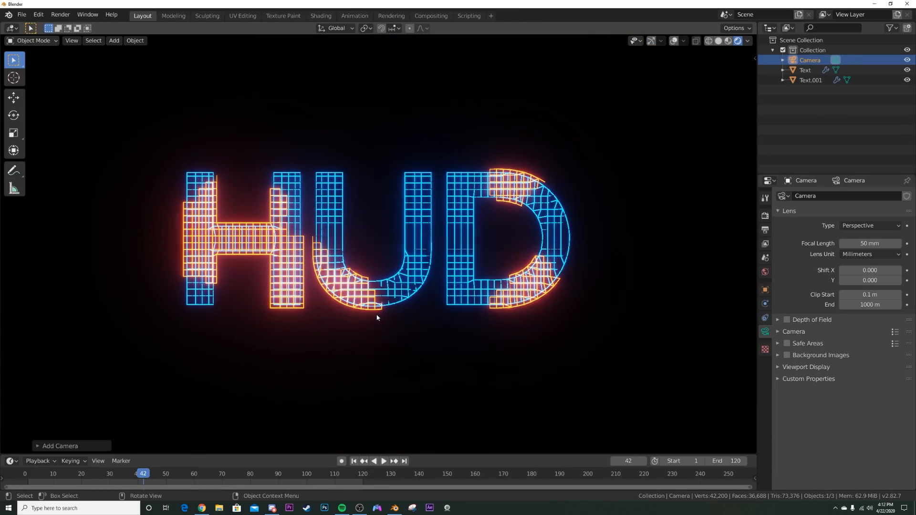
# - Align the camera to the current view and move it back along its local Z axis until the whole text fits the frame
pyautogui.press('ctrl+alt+KP_0')
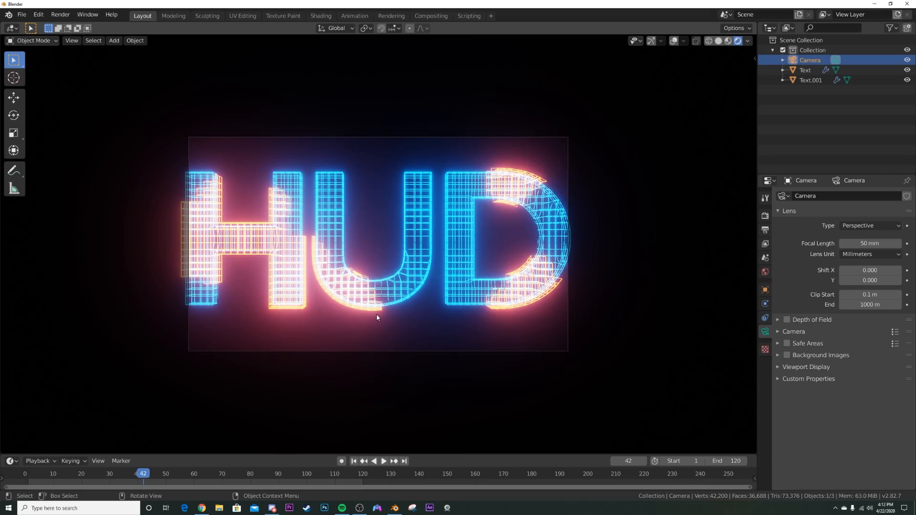
pyautogui.press('g')
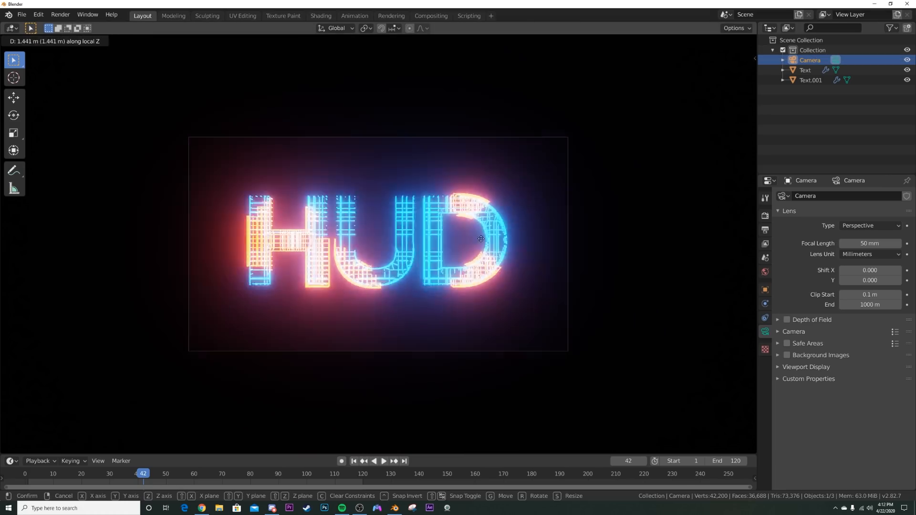
pyautogui.click(476, 251)
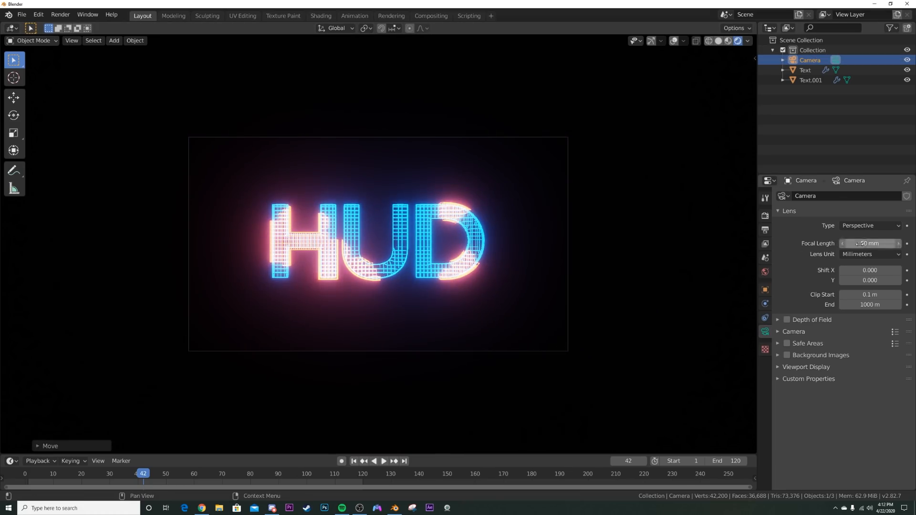
# - Set the camera's focal length to 100 mm and move it back along its local Z axis to reframe the text
pyautogui.click(869, 243)
pyautogui.write('10')
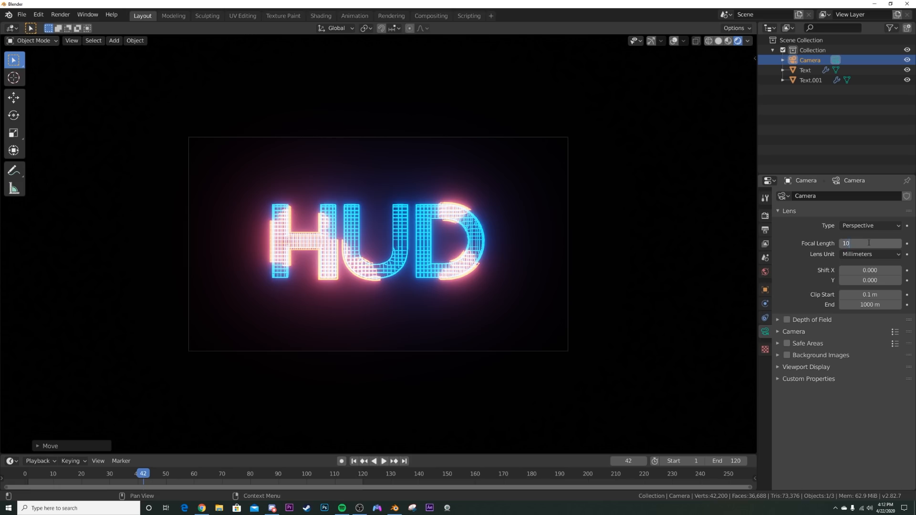
pyautogui.write('0')
pyautogui.press('Return')
pyautogui.press('g')
pyautogui.press('z')
pyautogui.press('z')
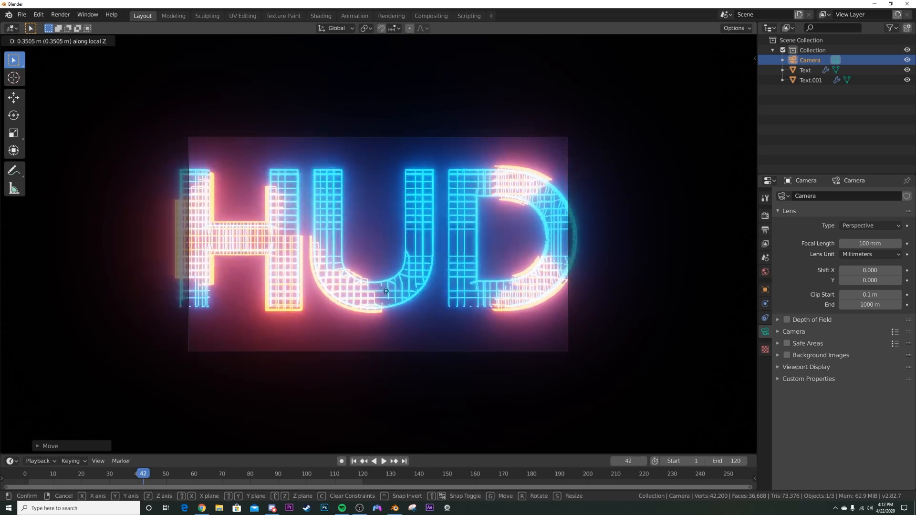
pyautogui.click(407, 352)
pyautogui.scroll(3, 313, 206)
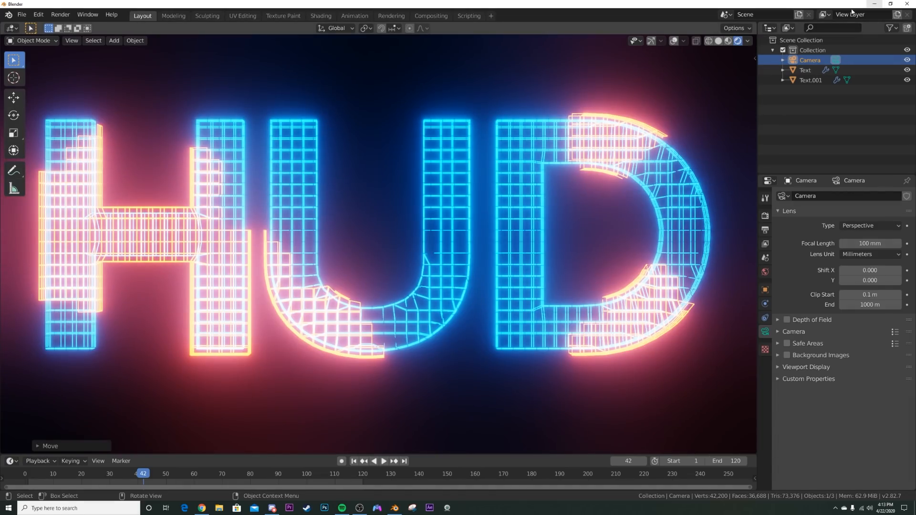
# - Open the finished HUD text video from the desktop to check the streak and colour-fringe look as reference
pyautogui.click(876, 5)
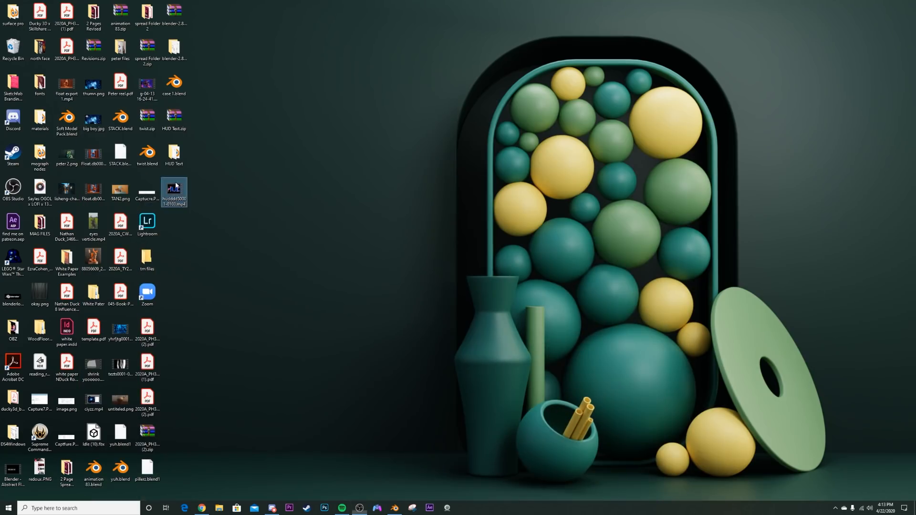
pyautogui.doubleClick(174, 190)
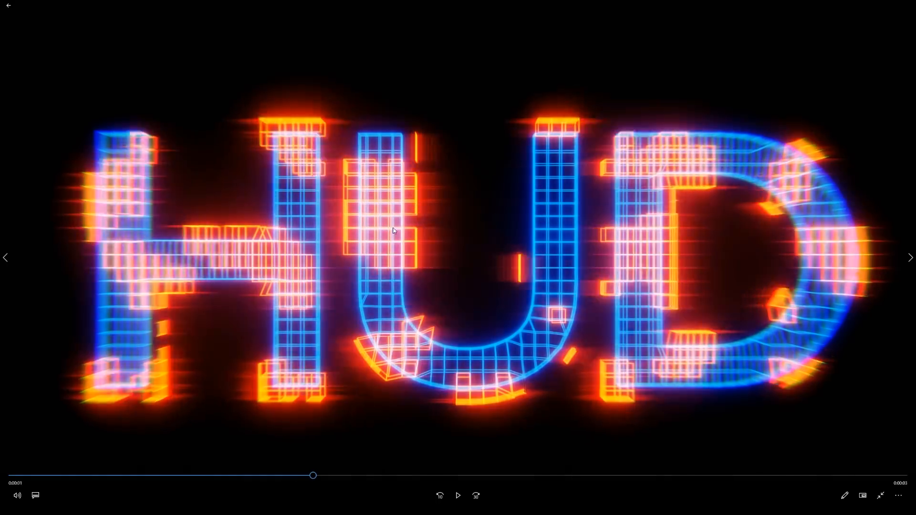
pyautogui.click(432, 218)
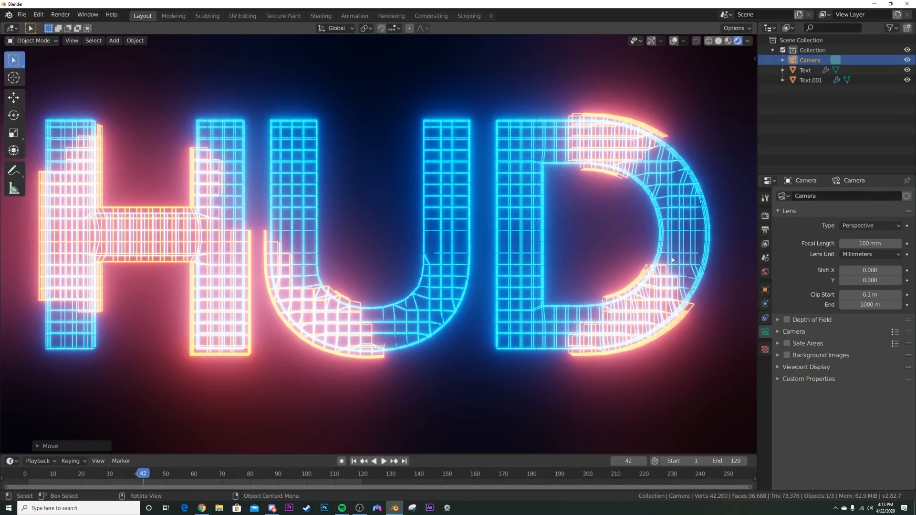
# - Lower the Bloom intensity to 0.025 in the Eevee render settings
pyautogui.click(765, 215)
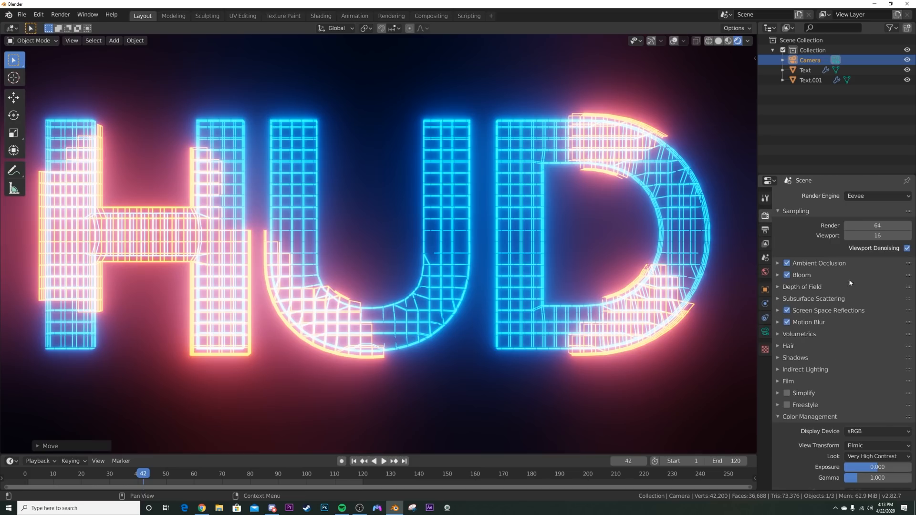
pyautogui.click(809, 279)
pyautogui.moveTo(870, 333); pyautogui.dragTo(854, 332)
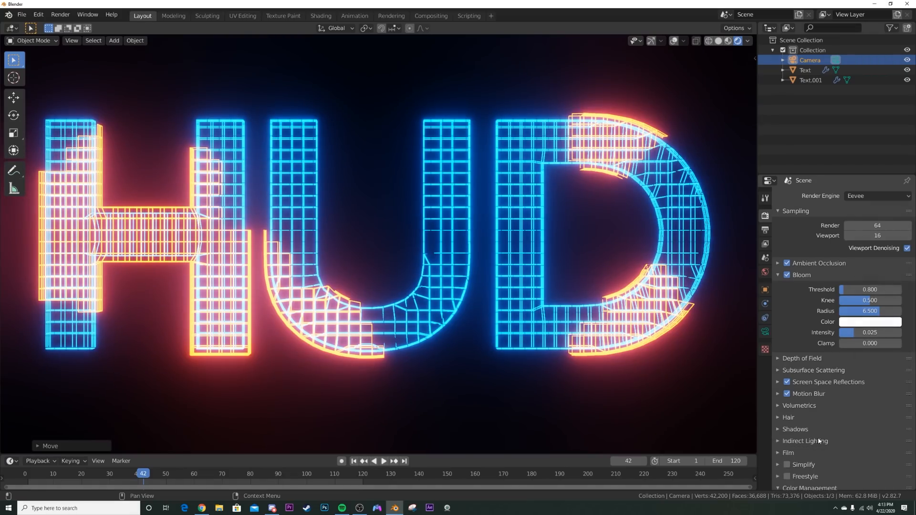
# - Set the color management gamma to 0.712 and the look to Very High Contrast
pyautogui.scroll(-5, 827, 381)
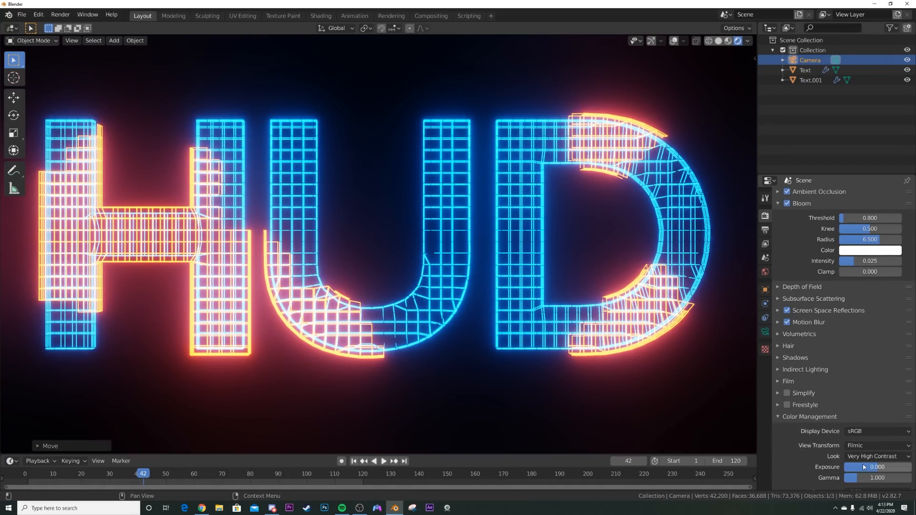
pyautogui.moveTo(877, 478); pyautogui.dragTo(874, 478)
pyautogui.click(858, 458)
pyautogui.click(858, 458)
pyautogui.click(858, 458)
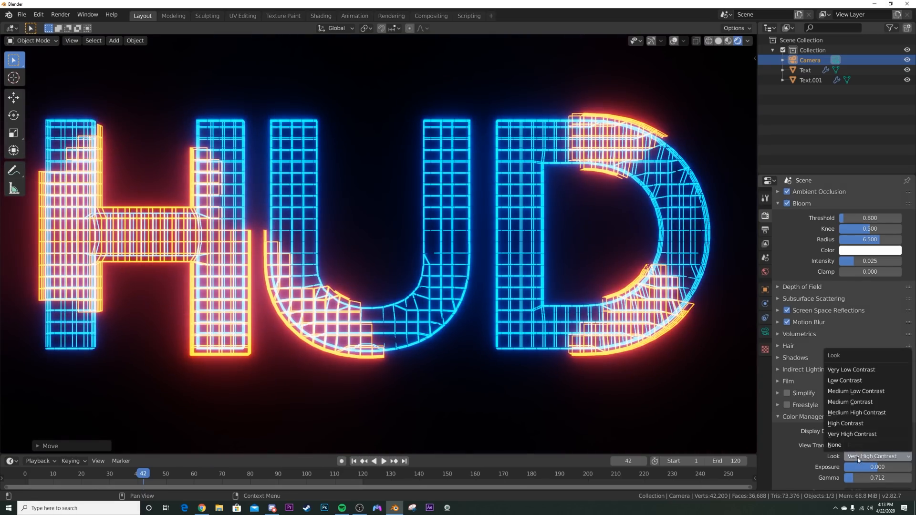
pyautogui.click(856, 434)
# - Play the animation from its first frame to preview the reduced glow
pyautogui.press('space')
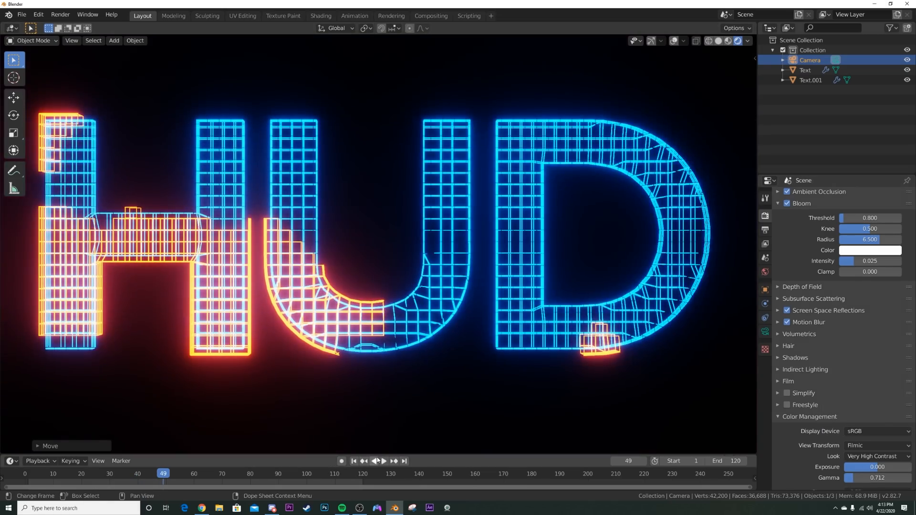
pyautogui.click(354, 461)
pyautogui.press('space')
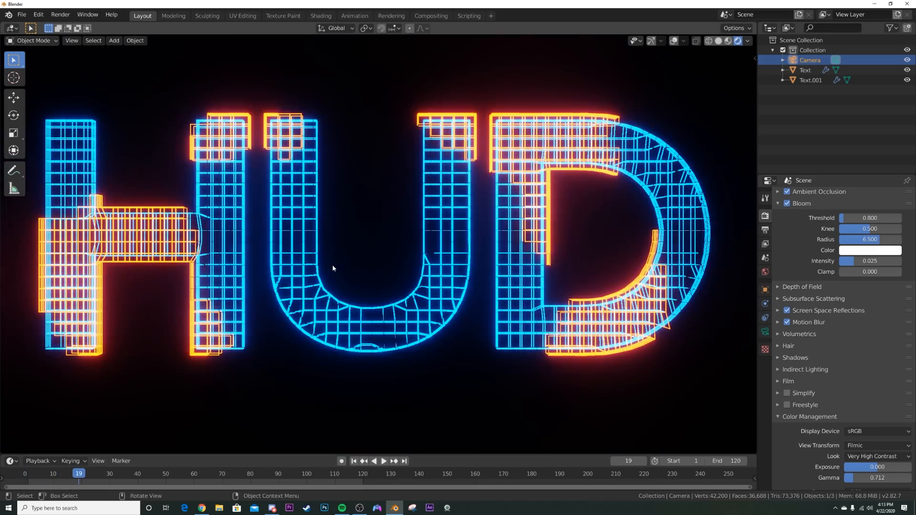
# - Look through the camera, render frame 19 as a still image, and put the render window away
pyautogui.press('KP_0')
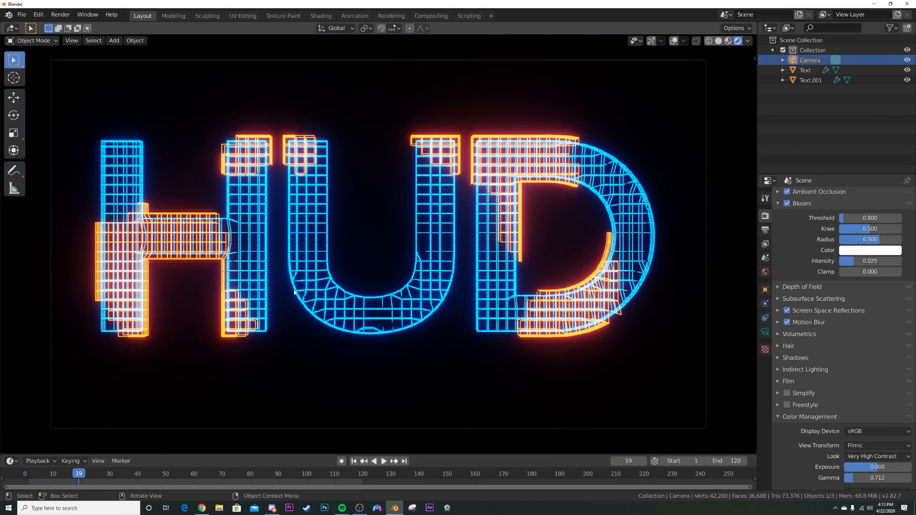
pyautogui.click(63, 16)
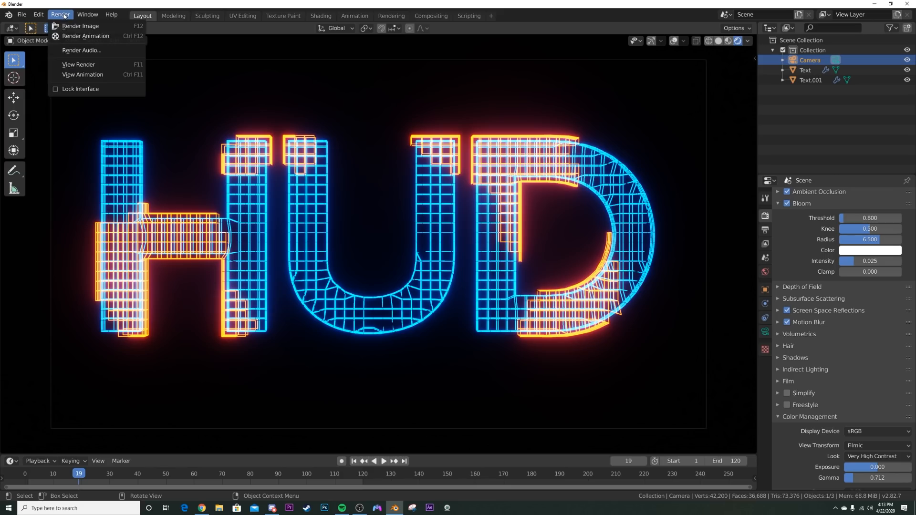
pyautogui.click(69, 27)
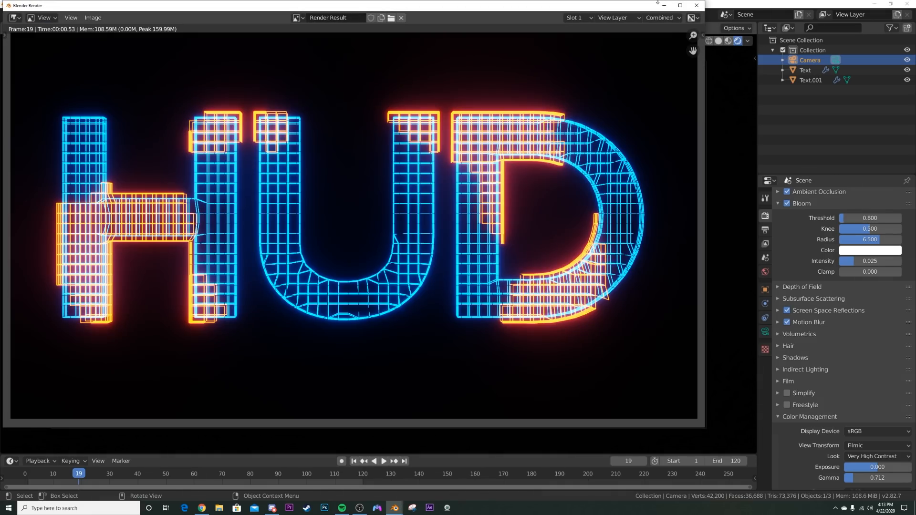
pyautogui.click(663, 4)
# - Enable compositing nodes in the Compositing workspace and add a Viewer node fed by the Render Layers image
pyautogui.click(432, 15)
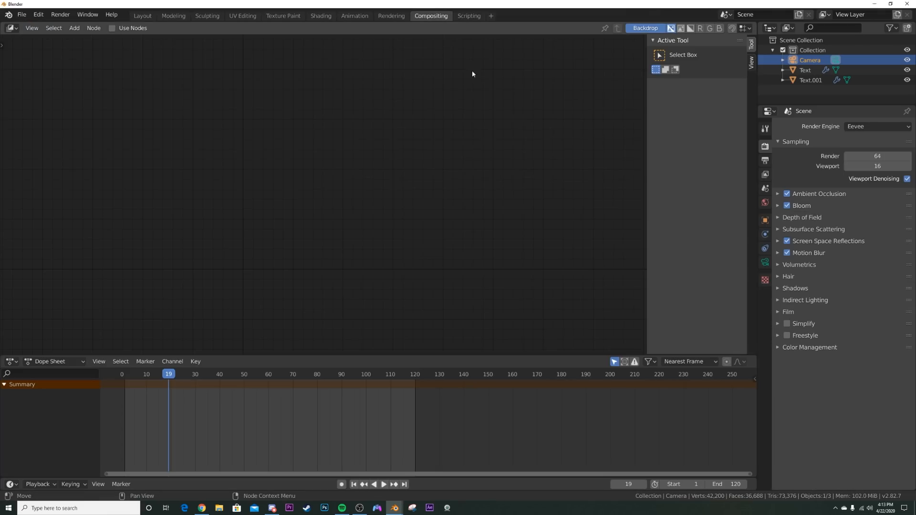
pyautogui.click(112, 28)
pyautogui.hotkey('shift', 'a')
pyautogui.press('Escape')
pyautogui.hotkey('shift', 'a')
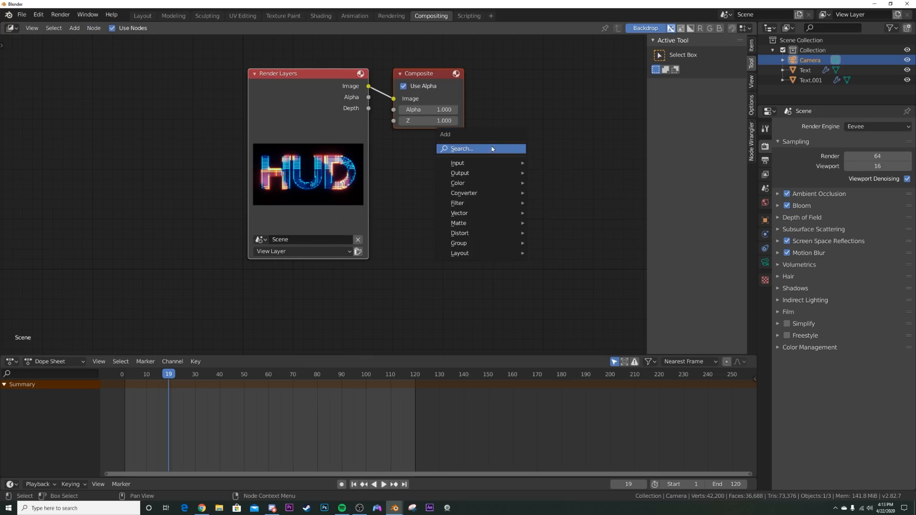
pyautogui.write('vi')
pyautogui.click(511, 185)
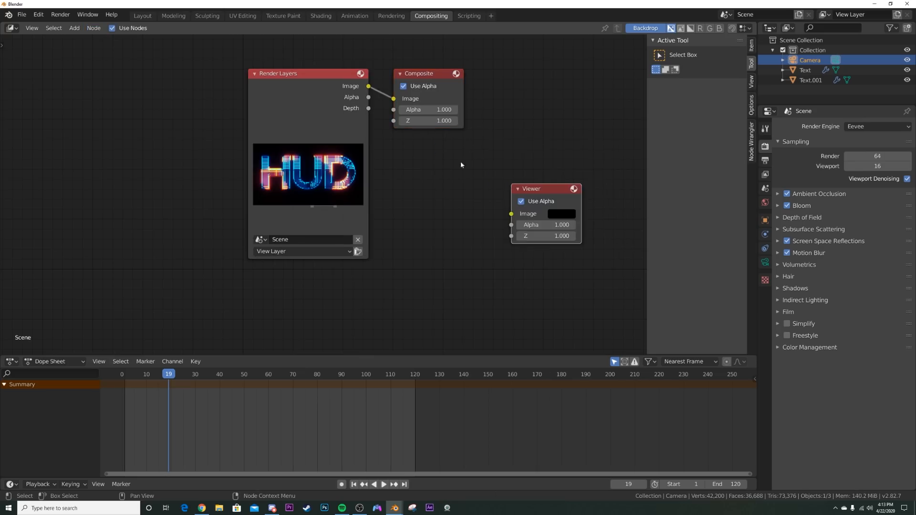
pyautogui.moveTo(369, 87); pyautogui.dragTo(511, 214)
# - Add a Glare node on the link between Render Layers and the Viewer
pyautogui.moveTo(419, 235); pyautogui.dragTo(316, 269, button='middle')
pyautogui.hotkey('shift', 'a')
pyautogui.click(437, 152)
pyautogui.write('gk')
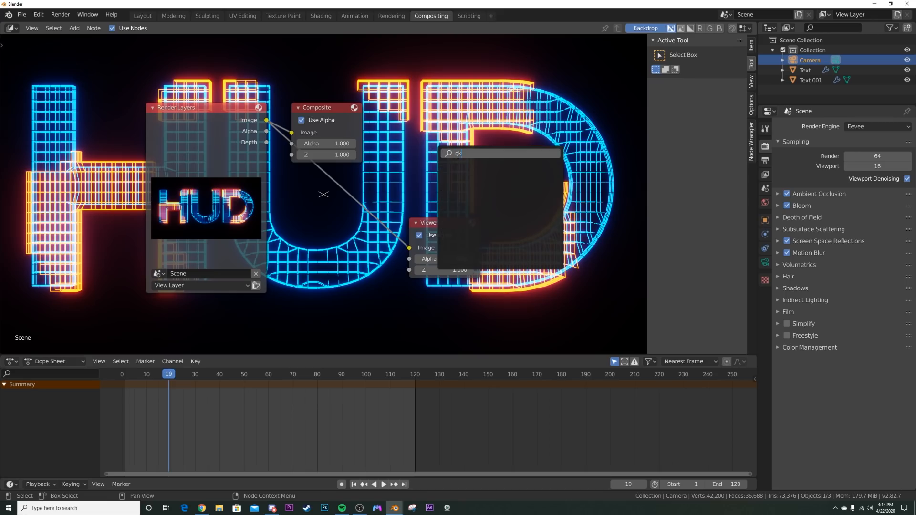
pyautogui.press('BackSpace')
pyautogui.write('l')
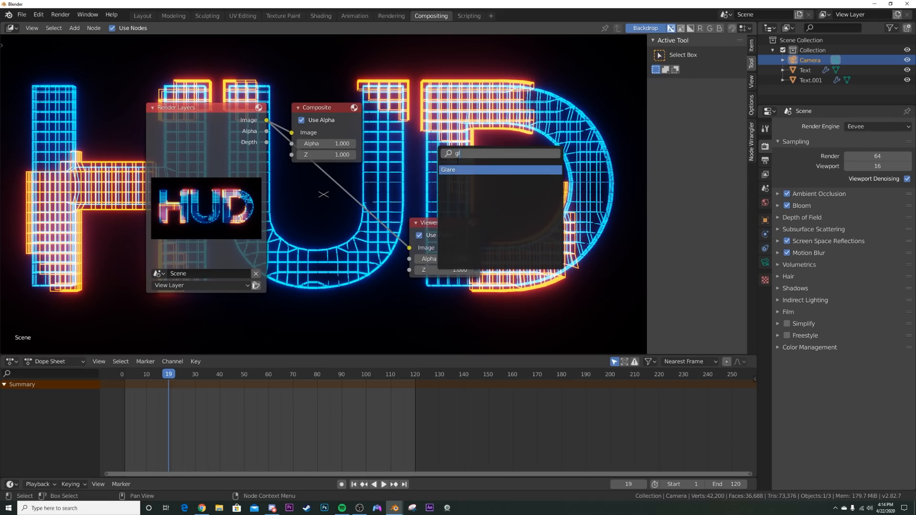
pyautogui.click(460, 169)
pyautogui.click(352, 196)
# - Set the Glare node to 2 streaks with a mix of -0.800
pyautogui.moveTo(373, 270); pyautogui.dragTo(220, 274, button='middle')
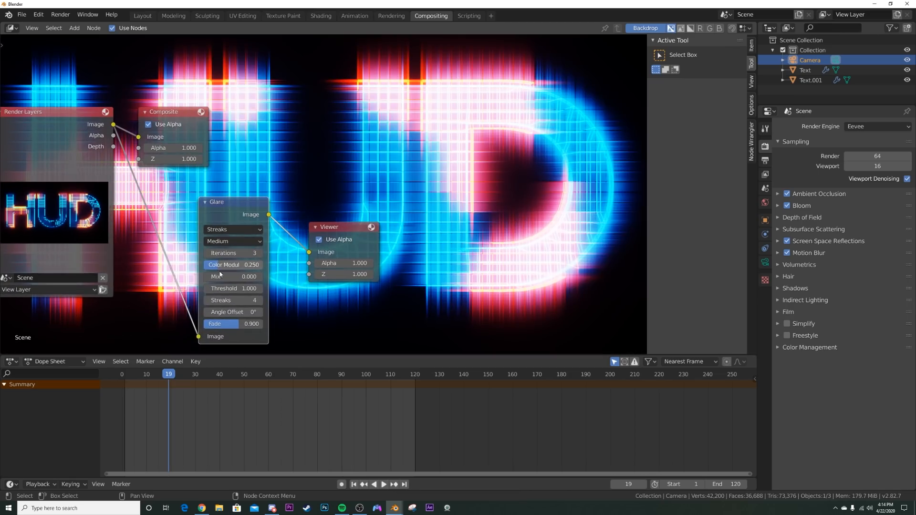
pyautogui.click(206, 300)
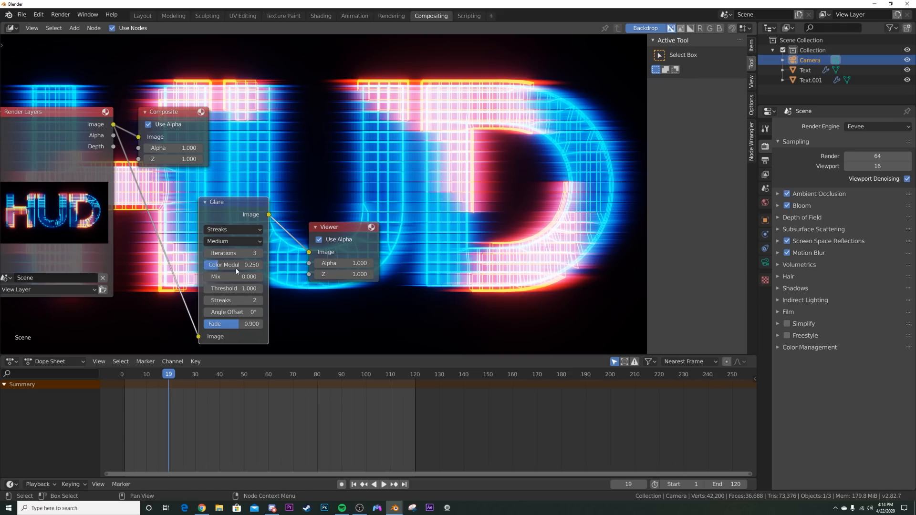
pyautogui.click(207, 277)
pyautogui.click(207, 277)
pyautogui.click(207, 278)
pyautogui.click(207, 277)
pyautogui.click(207, 278)
pyautogui.click(207, 277)
pyautogui.click(207, 277)
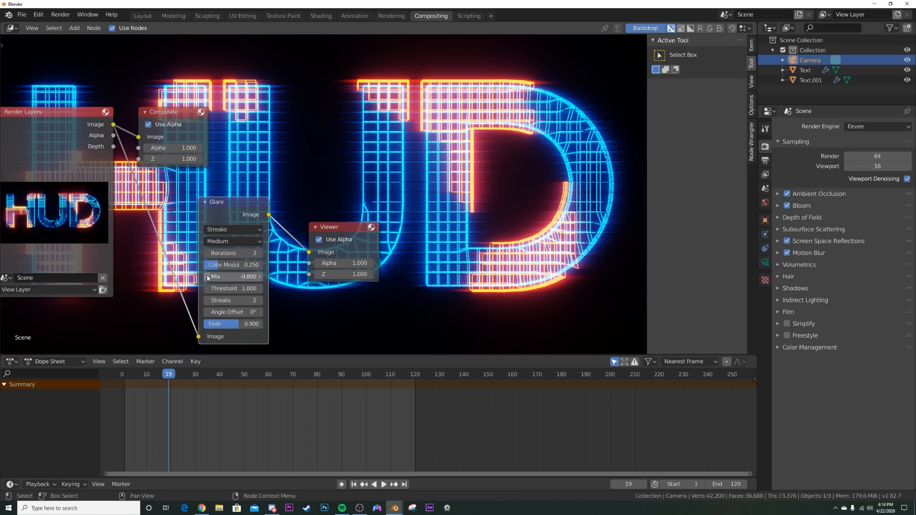
# - Raise the Glare node's color modulation to 0.423 and its fade to 0.948
pyautogui.moveTo(287, 159); pyautogui.dragTo(264, 249, button='middle')
pyautogui.moveTo(255, 190); pyautogui.dragTo(294, 61, button='middle')
pyautogui.moveTo(248, 225); pyautogui.dragTo(267, 225)
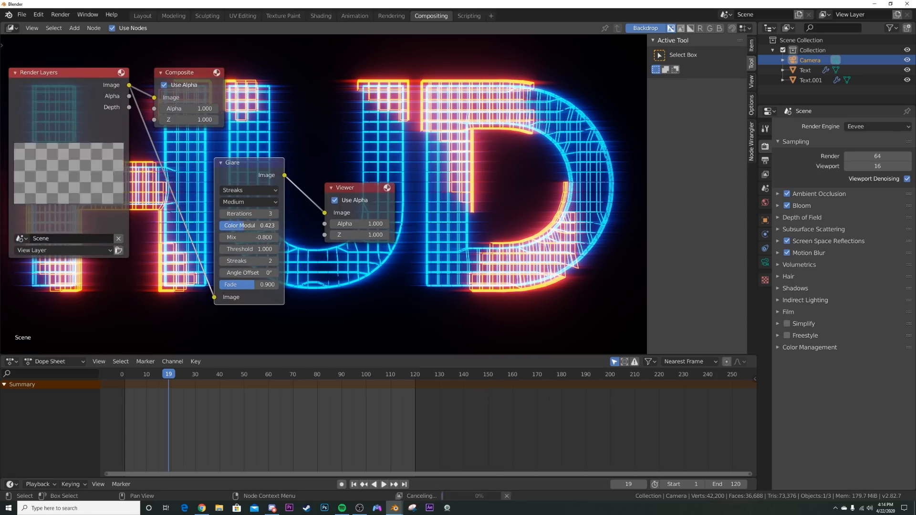
pyautogui.moveTo(263, 284); pyautogui.dragTo(267, 286)
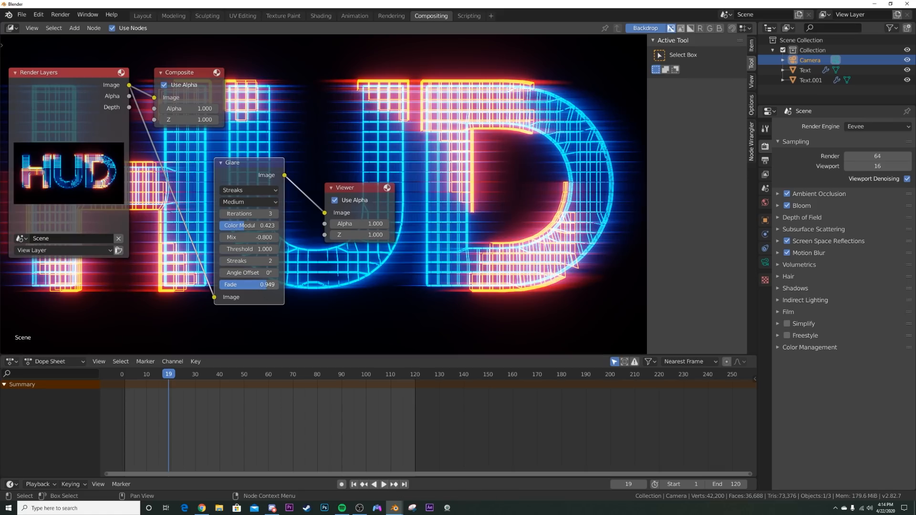
# - Add a Lens Distortion node on the link between the Glare and Viewer nodes
pyautogui.hotkey('shift', 'a')
pyautogui.click(312, 124)
pyautogui.write('lens')
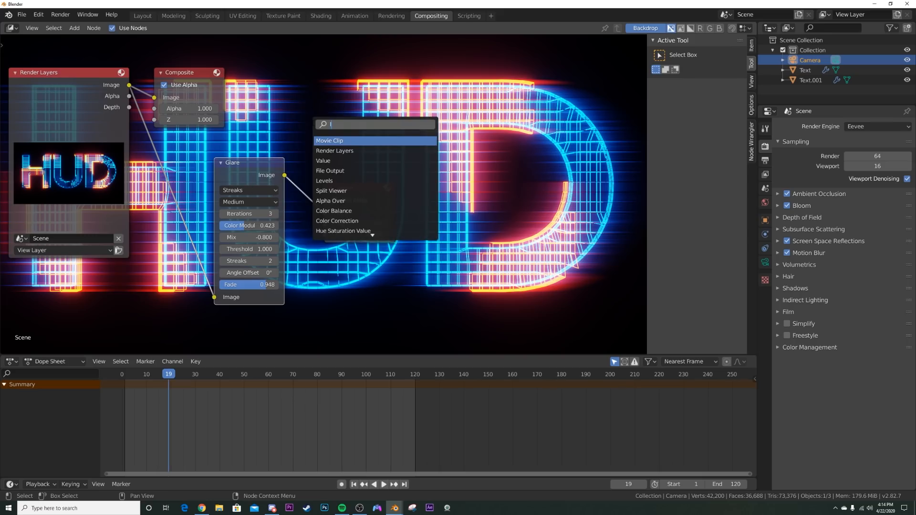
pyautogui.press('Return')
pyautogui.click(313, 195)
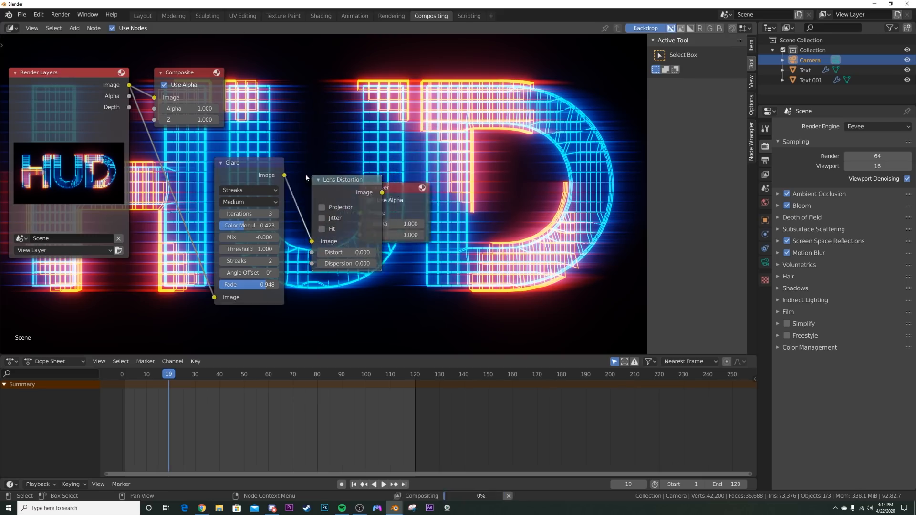
# - Set the Lens Distortion node's dispersion to 0.05
pyautogui.keyDown('ctrl'); pyautogui.keyDown('shift'); pyautogui.click(382, 263); pyautogui.keyUp('shift'); pyautogui.keyUp('ctrl')
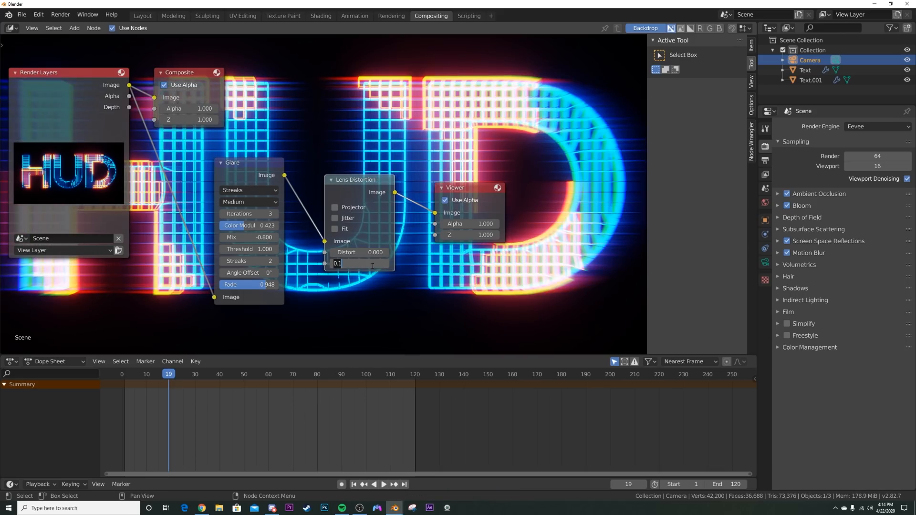
pyautogui.click(373, 266)
pyautogui.write('0.05')
pyautogui.press('Return')
# - Move the Composite node beyond Lens Distortion, feed it that node's image output, and show the result in the Rendering workspace
pyautogui.moveTo(374, 168); pyautogui.dragTo(377, 221, button='middle')
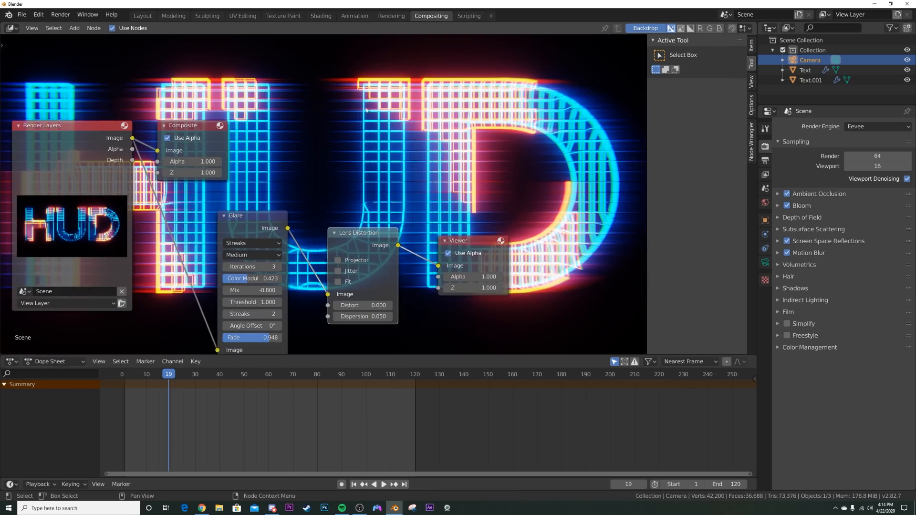
pyautogui.moveTo(178, 128); pyautogui.dragTo(515, 109)
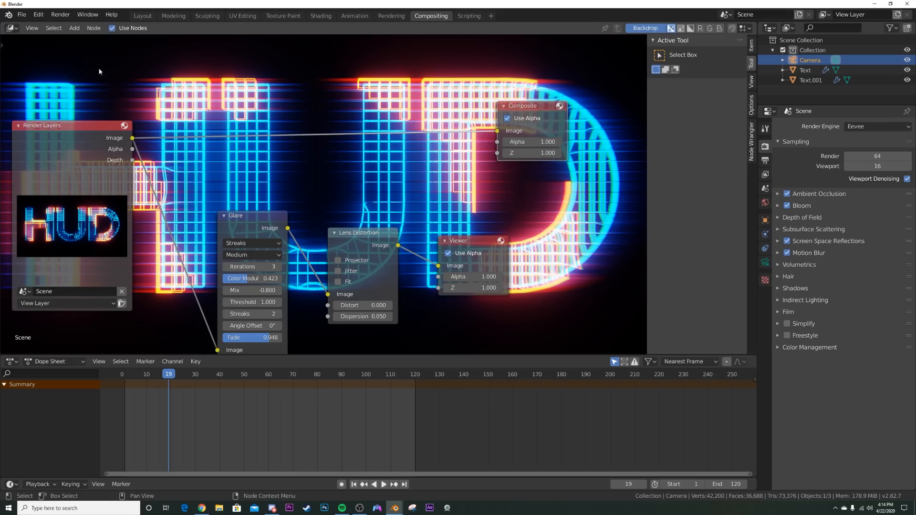
pyautogui.moveTo(398, 245); pyautogui.dragTo(498, 131)
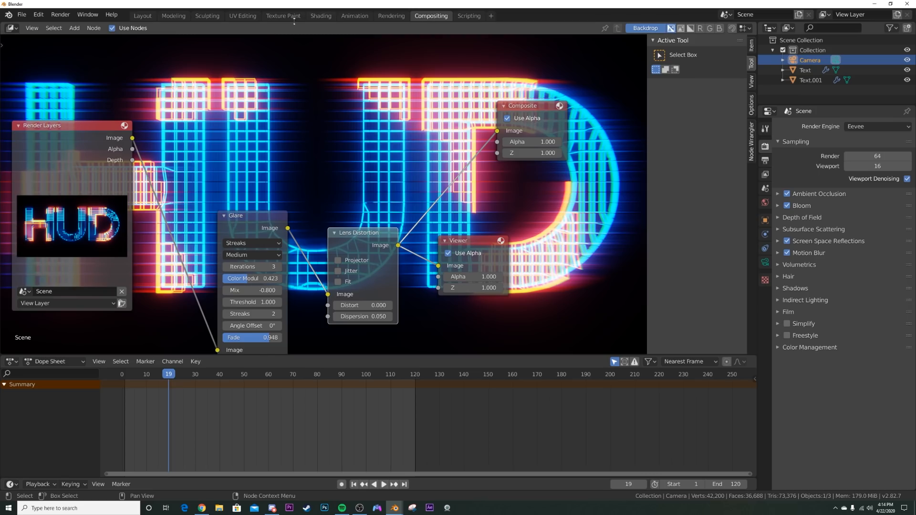
pyautogui.click(386, 16)
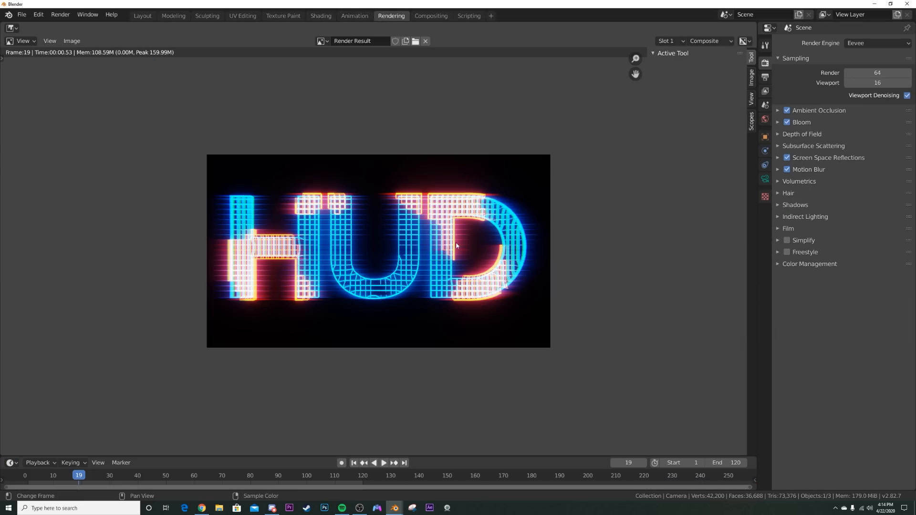
# - Return to the Layout workspace and preview the flickering HUD animation from frame 1
pyautogui.click(149, 16)
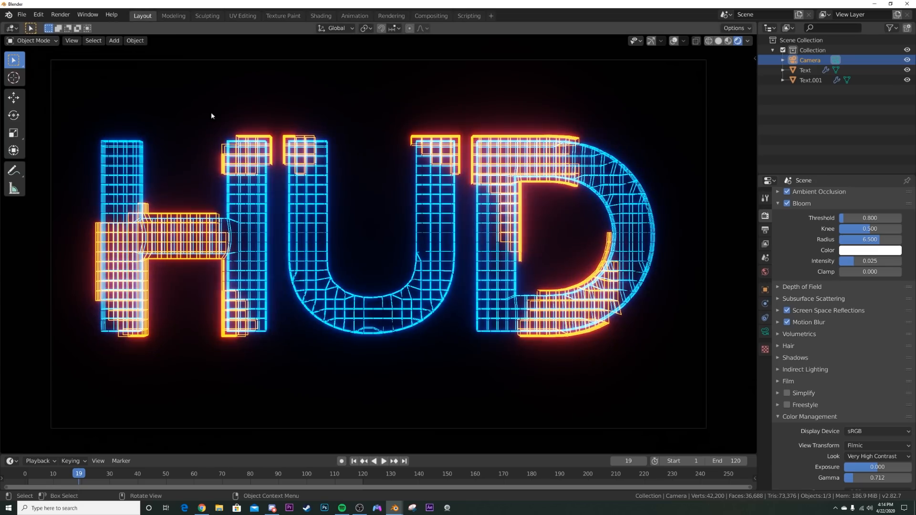
pyautogui.click(354, 462)
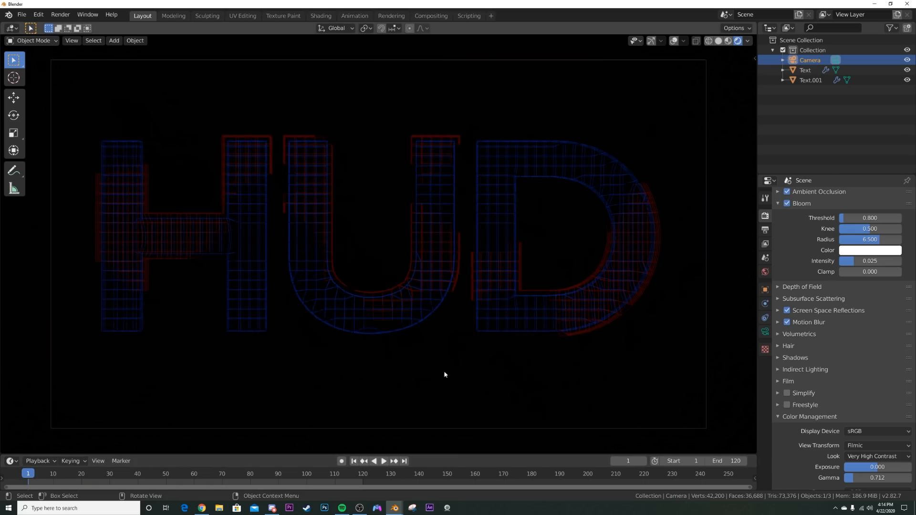
pyautogui.press('space')
pyautogui.press('space')
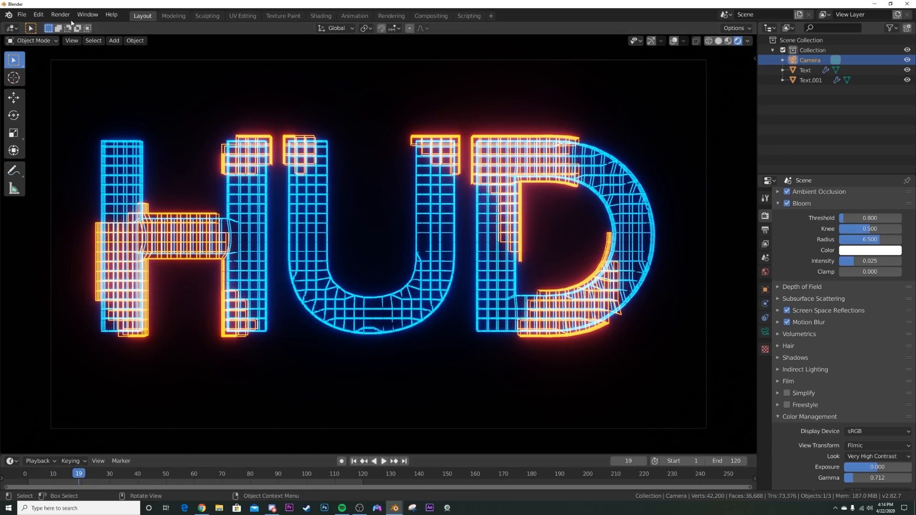
# - Set the scene's output file format to FFmpeg video and expand its encoding settings
pyautogui.click(765, 230)
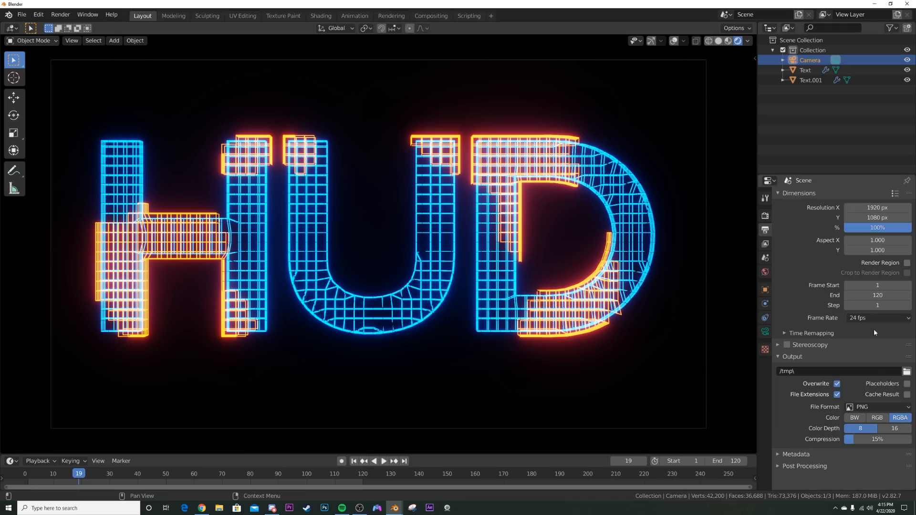
pyautogui.click(878, 407)
pyautogui.click(878, 354)
pyautogui.click(816, 434)
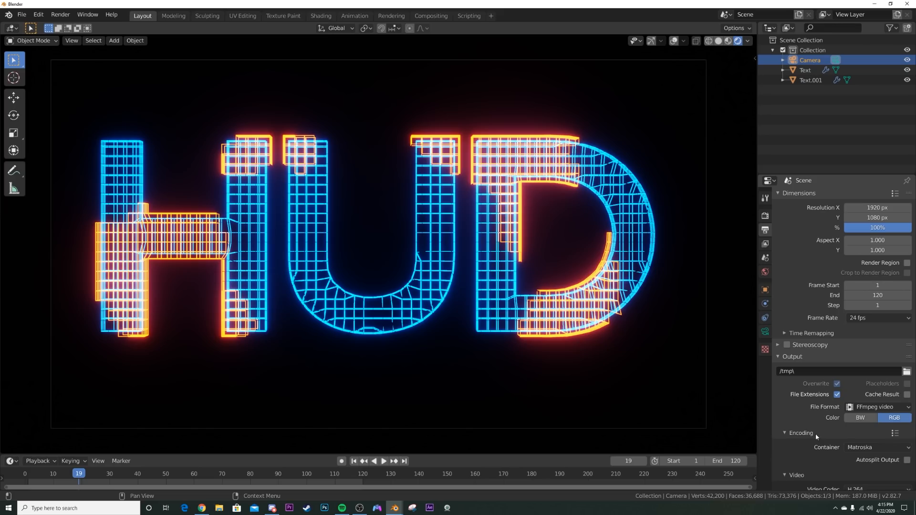
# - Set the encoding container to MPEG-4 and the video output quality to Perceptually lossless
pyautogui.click(860, 447)
pyautogui.click(863, 416)
pyautogui.scroll(-3, 865, 434)
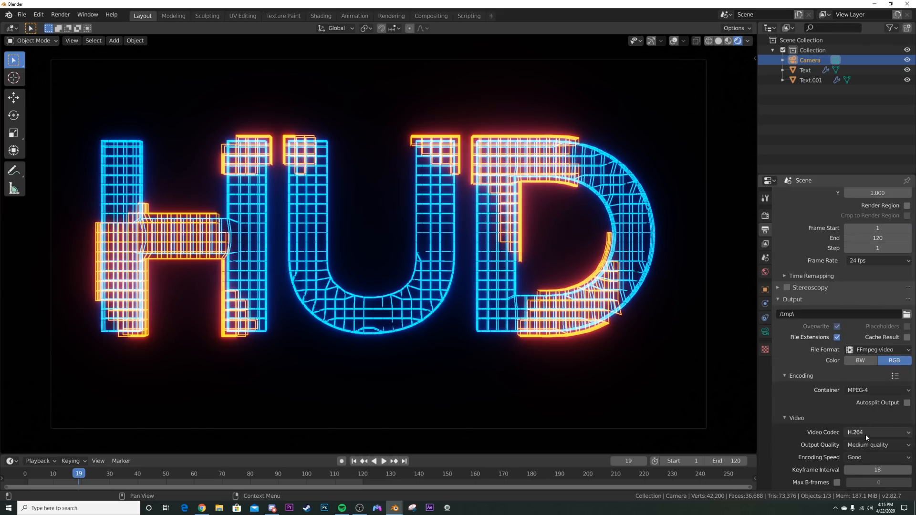
pyautogui.click(869, 445)
pyautogui.click(866, 411)
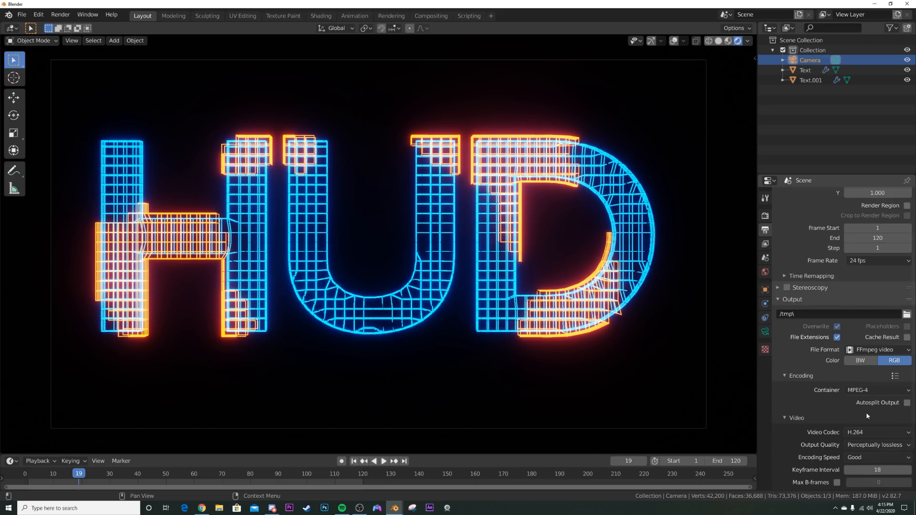
# - Render the full HUD text animation with the chosen output settings
pyautogui.click(60, 14)
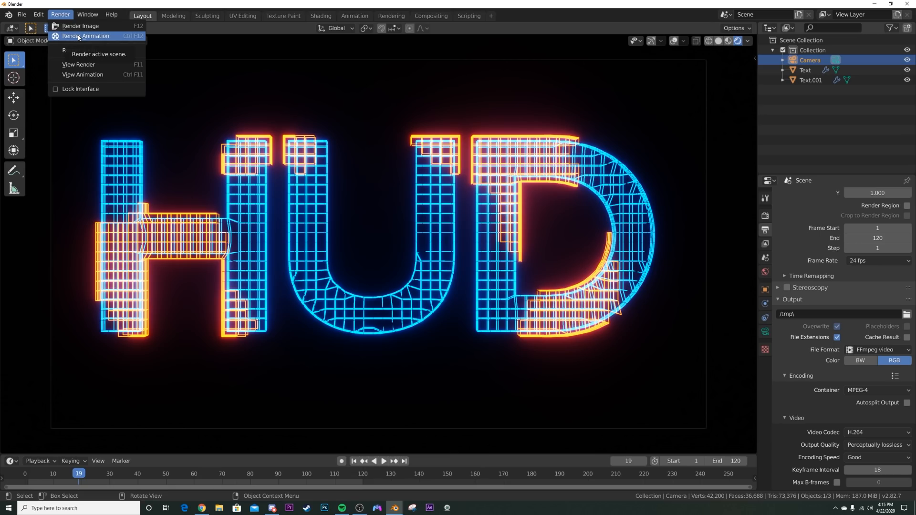